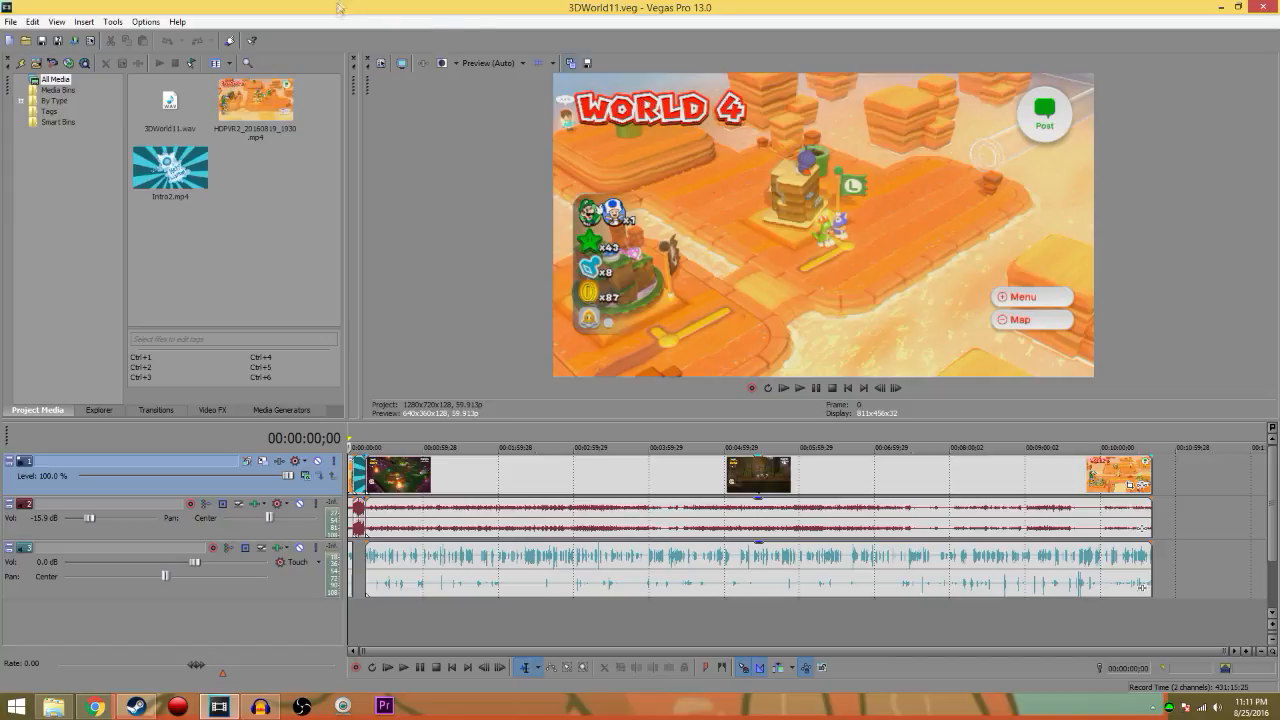
Remove 3DWorld11.wav and HDPVR2_20160819_1930.mp4 from the project media, including all their timeline references
{"action": "left_click_drag", "start_coordinate": [313, 95], "coordinate": [150, 115]}
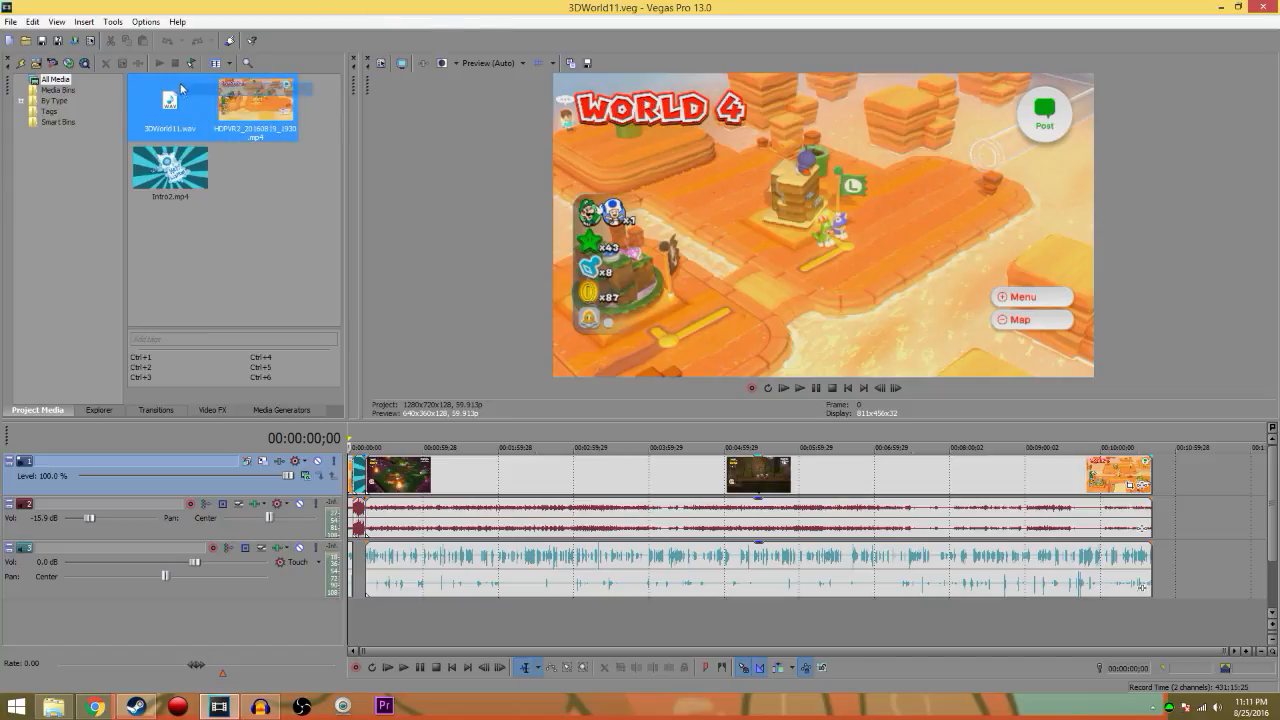
{"action": "right_click", "coordinate": [262, 113]}
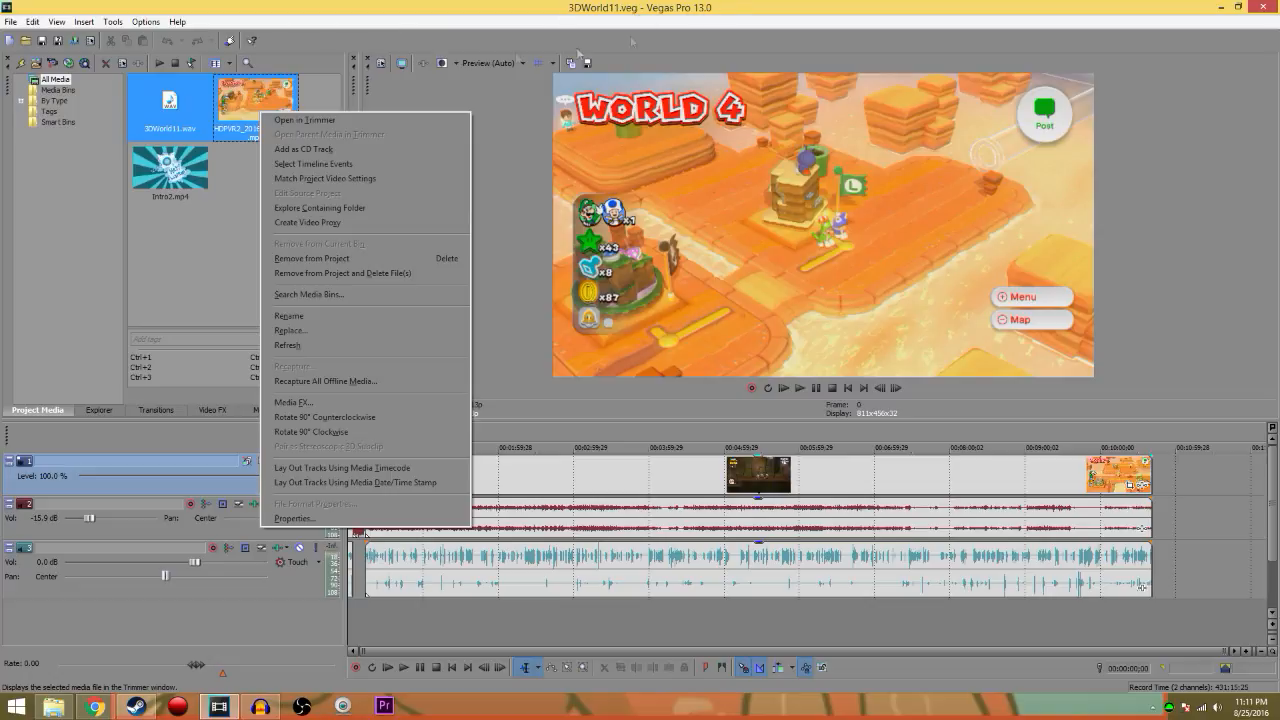
{"action": "left_click", "coordinate": [301, 258]}
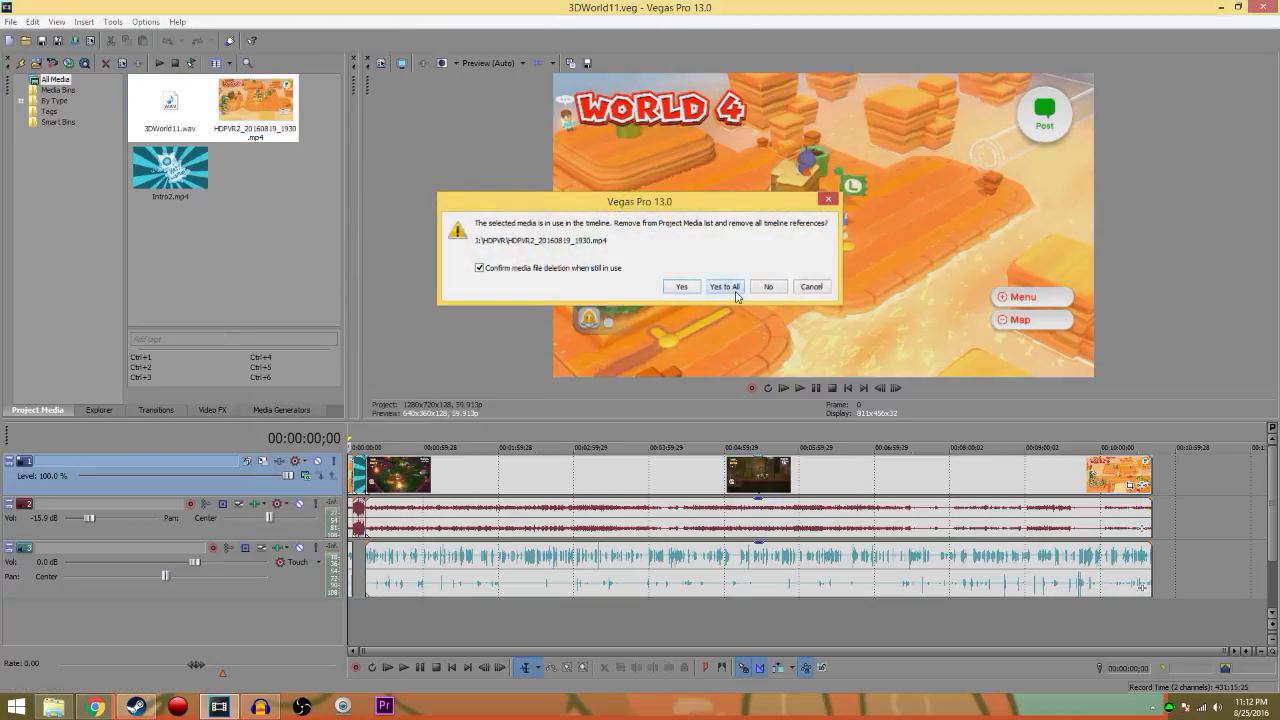
{"action": "left_click", "coordinate": [729, 292]}
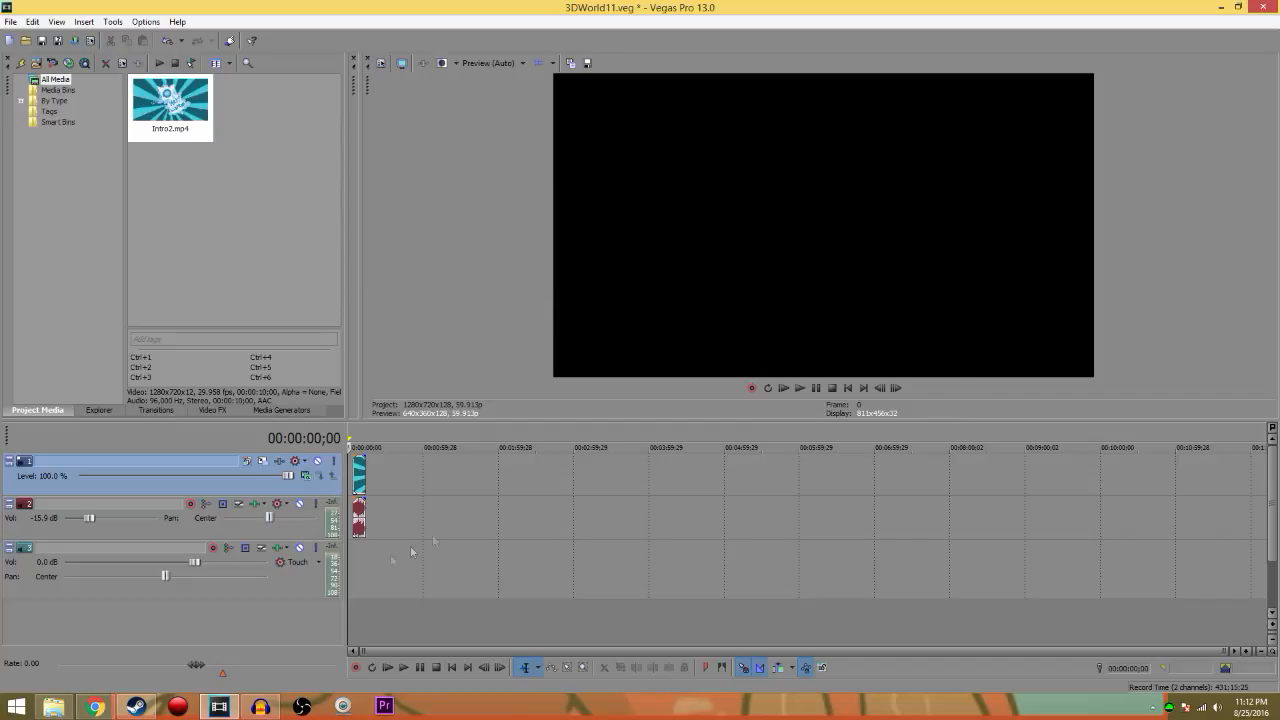
Delete the remaining intro clip from the timeline
{"action": "mouse_move", "coordinate": [359, 476]}
{"action": "left_mouse_down"}
{"action": "mouse_move", "coordinate": [370, 480]}
{"action": "mouse_move", "coordinate": [361, 507]}
{"action": "mouse_move", "coordinate": [345, 487]}
{"action": "left_mouse_up"}
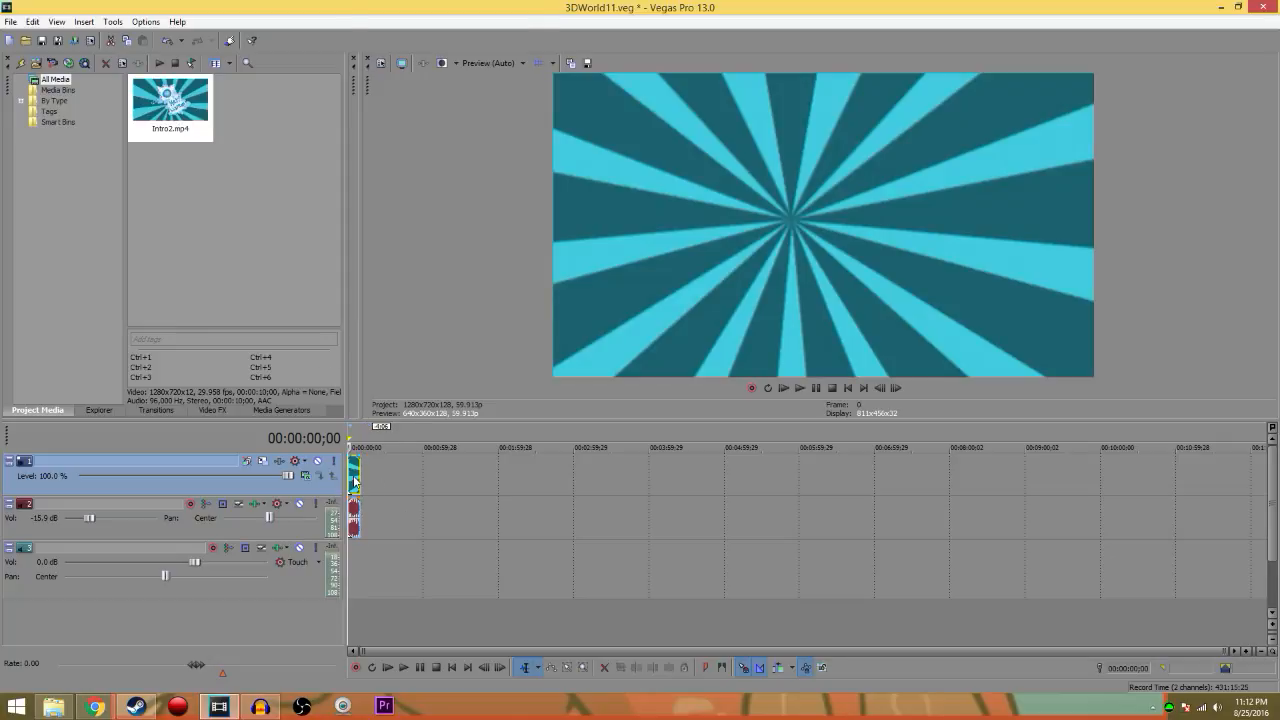
{"action": "right_click", "coordinate": [355, 481]}
{"action": "left_click", "coordinate": [388, 190]}
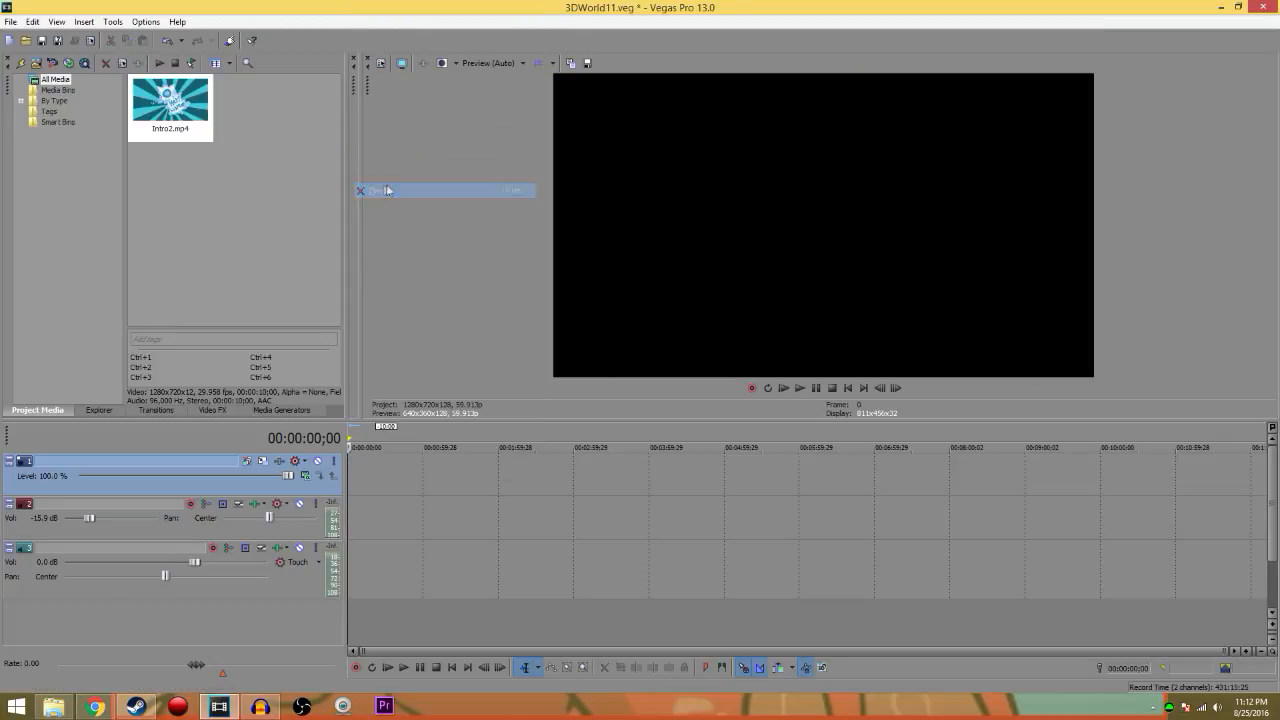
Import the 3DWorld12 audio file from the Audio folder into the project media
{"action": "left_click", "coordinate": [10, 22]}
{"action": "left_click", "coordinate": [10, 22]}
{"action": "left_click", "coordinate": [10, 22]}
{"action": "left_click", "coordinate": [10, 22]}
{"action": "left_click", "coordinate": [10, 22]}
{"action": "mouse_move", "coordinate": [45, 160]}
{"action": "left_click", "coordinate": [208, 162]}
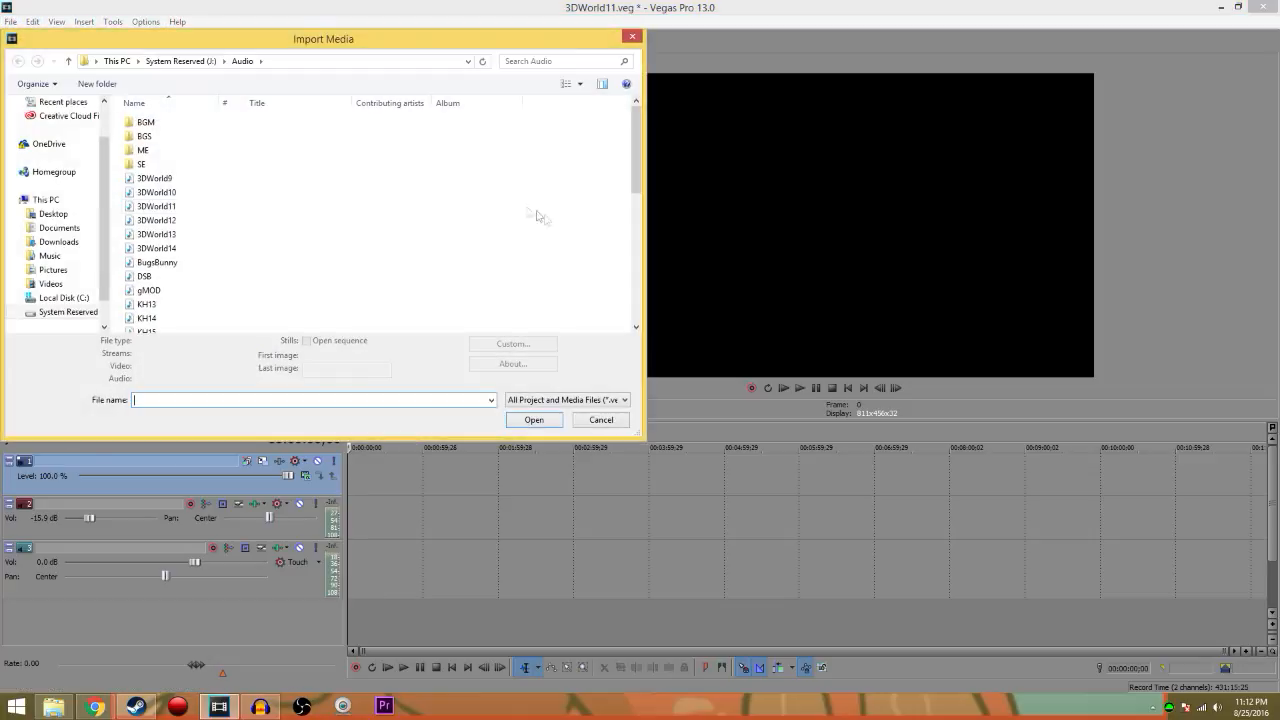
{"action": "left_click", "coordinate": [175, 220]}
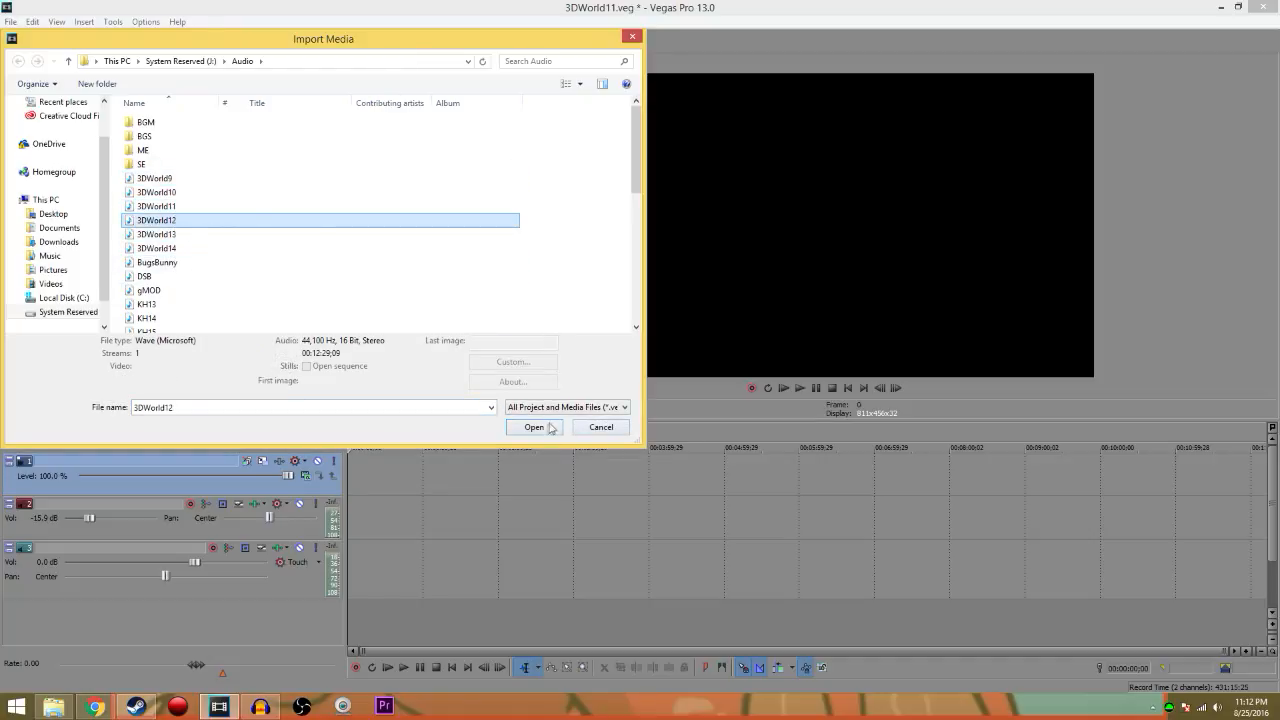
{"action": "left_click", "coordinate": [534, 427]}
Import the video HDPVR2_20160819_1942.mp4 from the HDPVR folder on the J: drive
{"action": "left_click", "coordinate": [10, 21]}
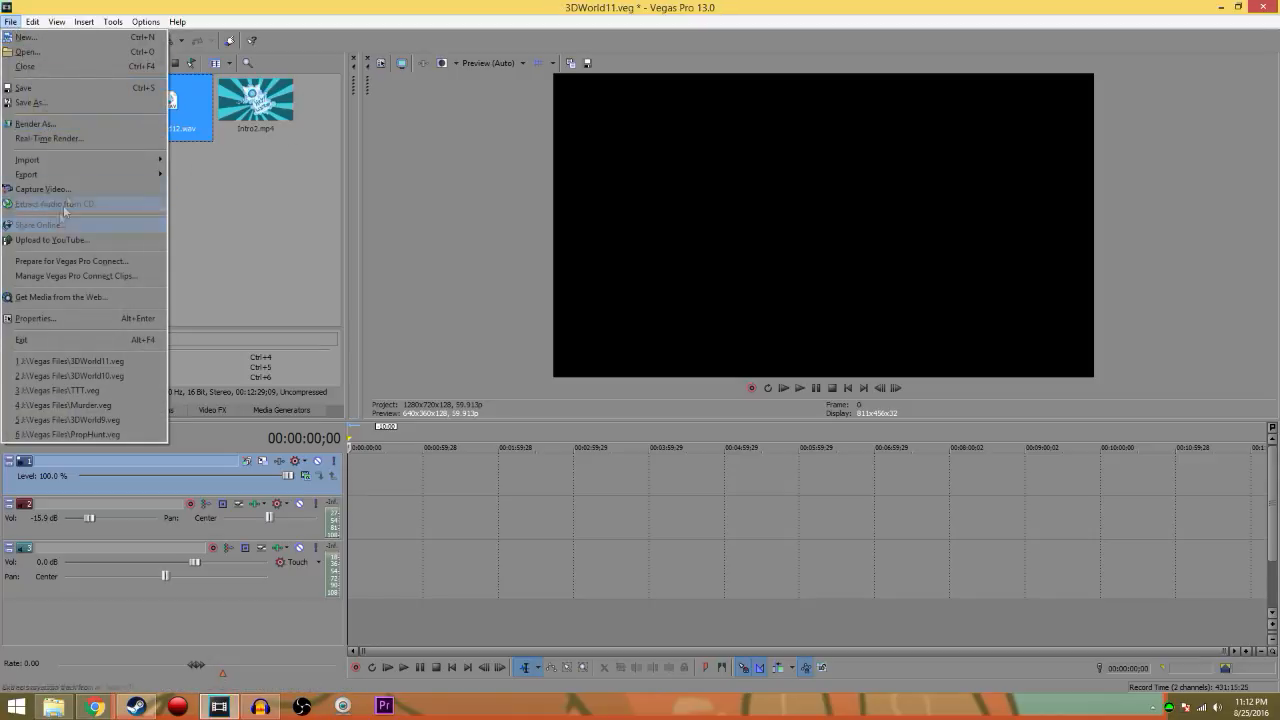
{"action": "mouse_move", "coordinate": [96, 167]}
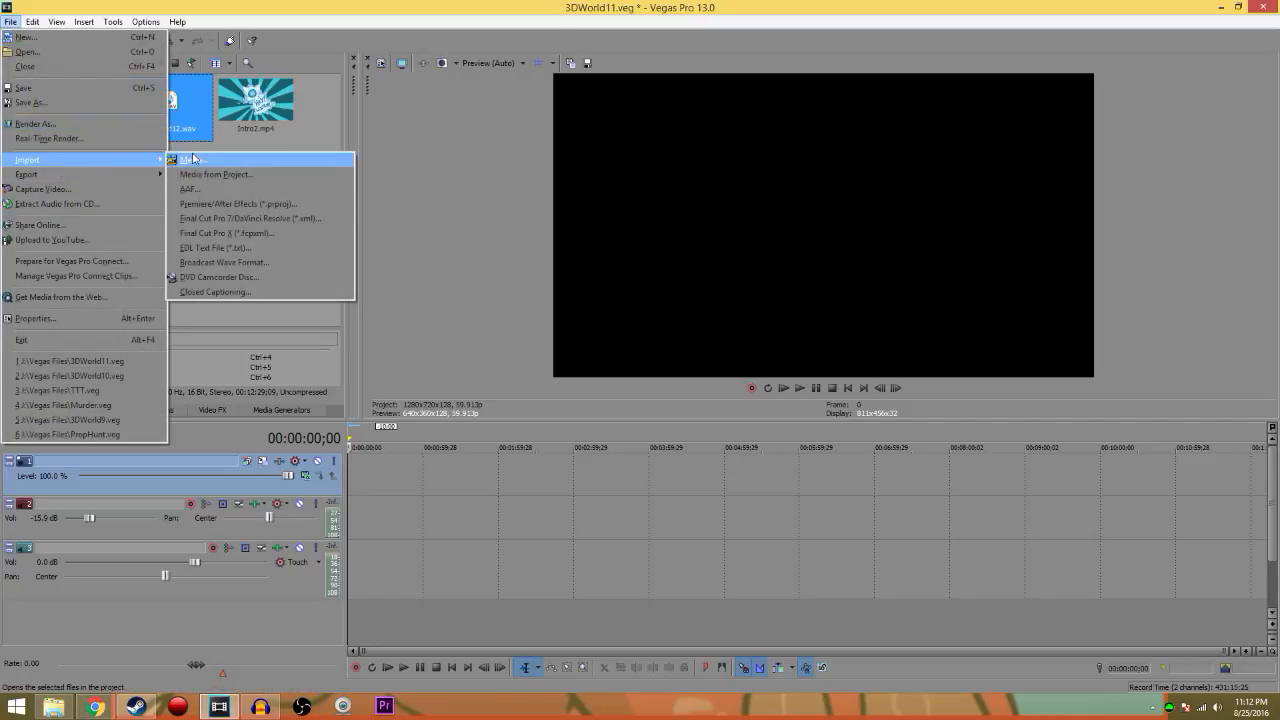
{"action": "left_click", "coordinate": [224, 165]}
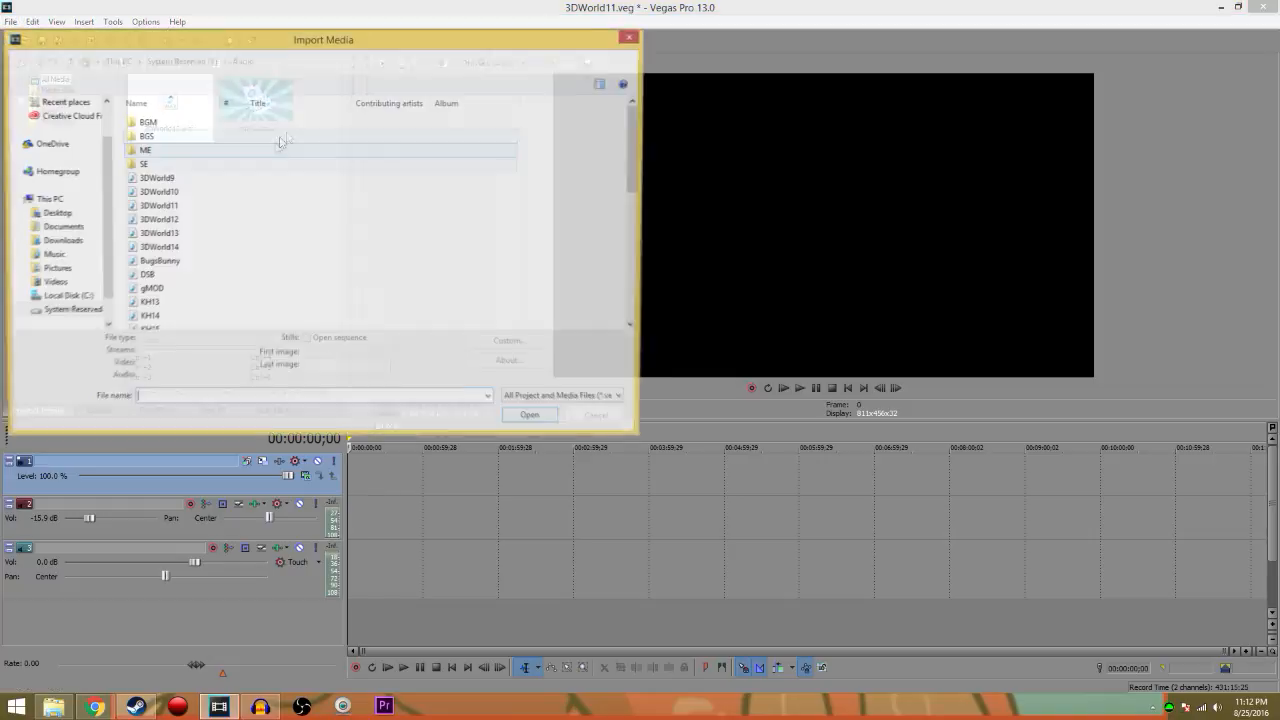
{"action": "left_click", "coordinate": [66, 312]}
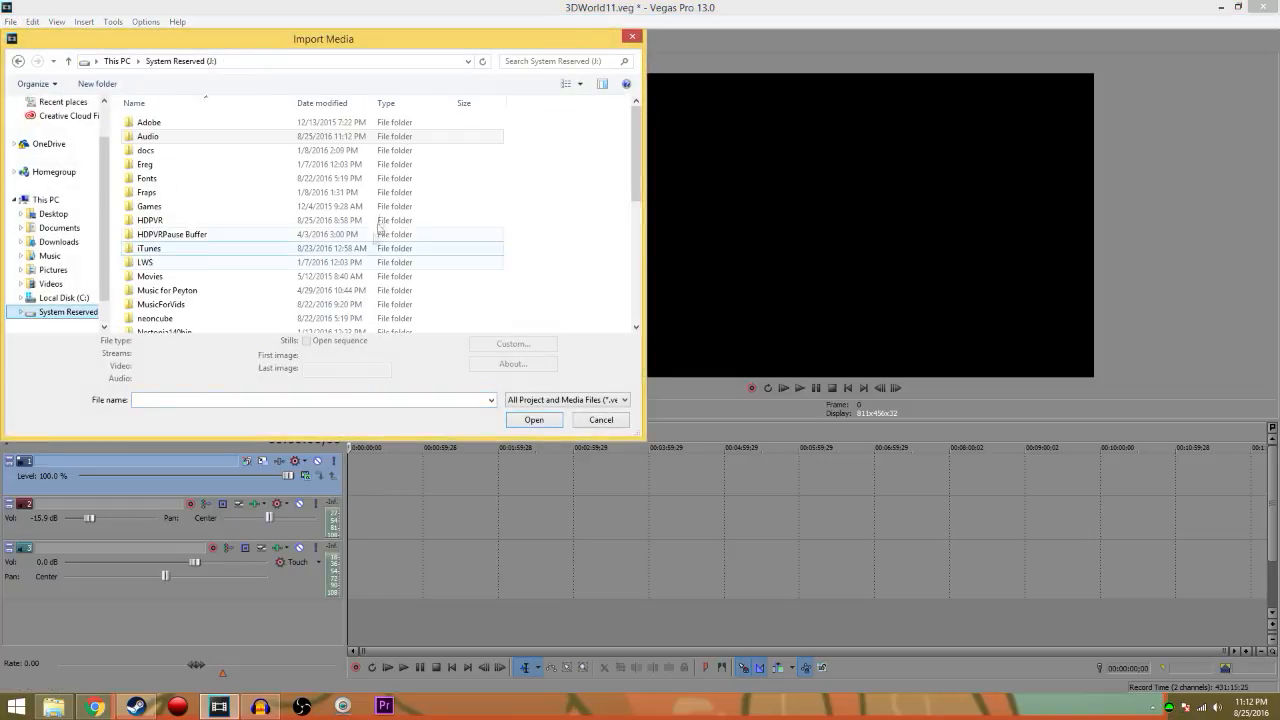
{"action": "left_click_drag", "start_coordinate": [634, 151], "coordinate": [618, 288]}
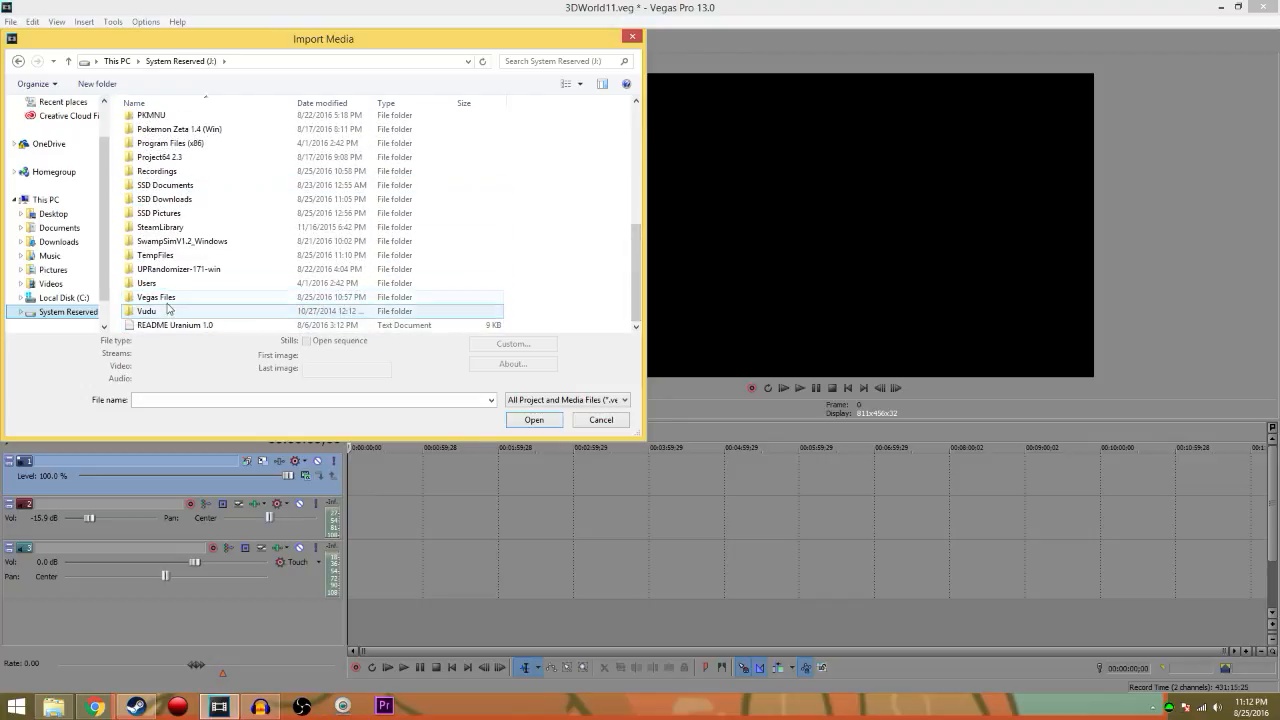
{"action": "scroll", "coordinate": [600, 250], "scroll_direction": "up", "scroll_amount": 3}
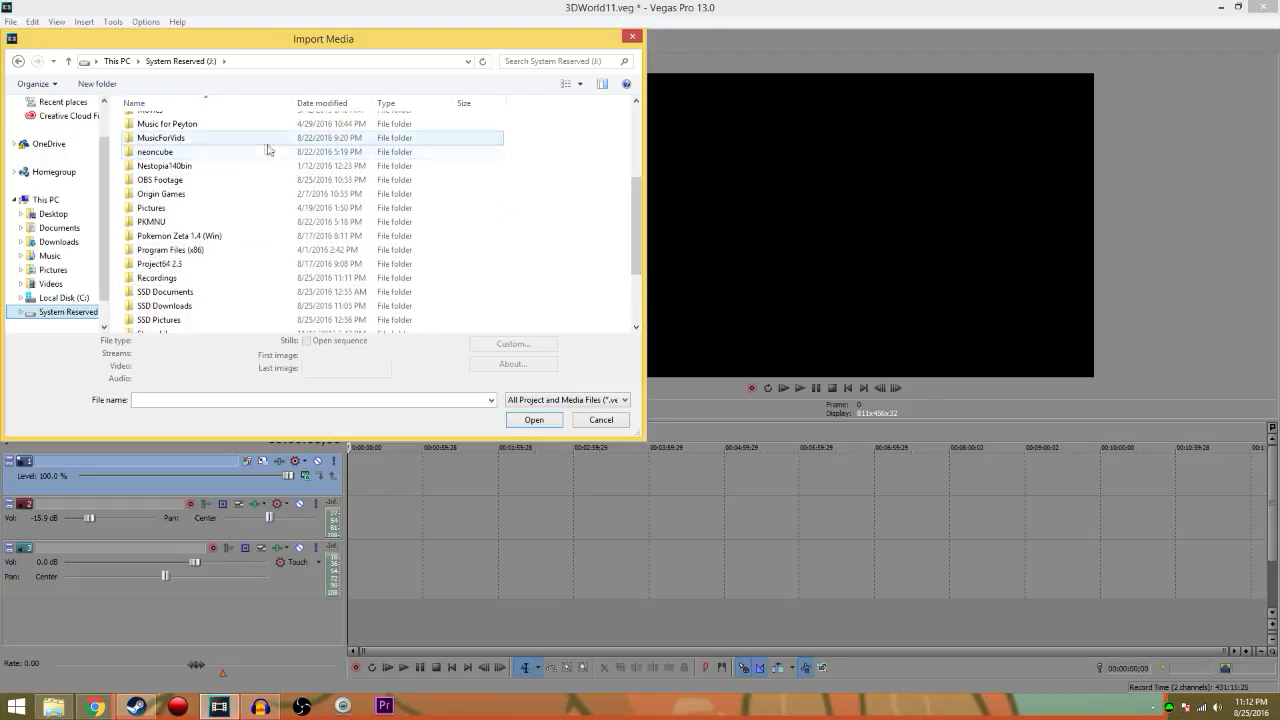
{"action": "left_click_drag", "start_coordinate": [638, 196], "coordinate": [644, 154]}
{"action": "left_click", "coordinate": [163, 144]}
{"action": "double_click", "coordinate": [163, 146]}
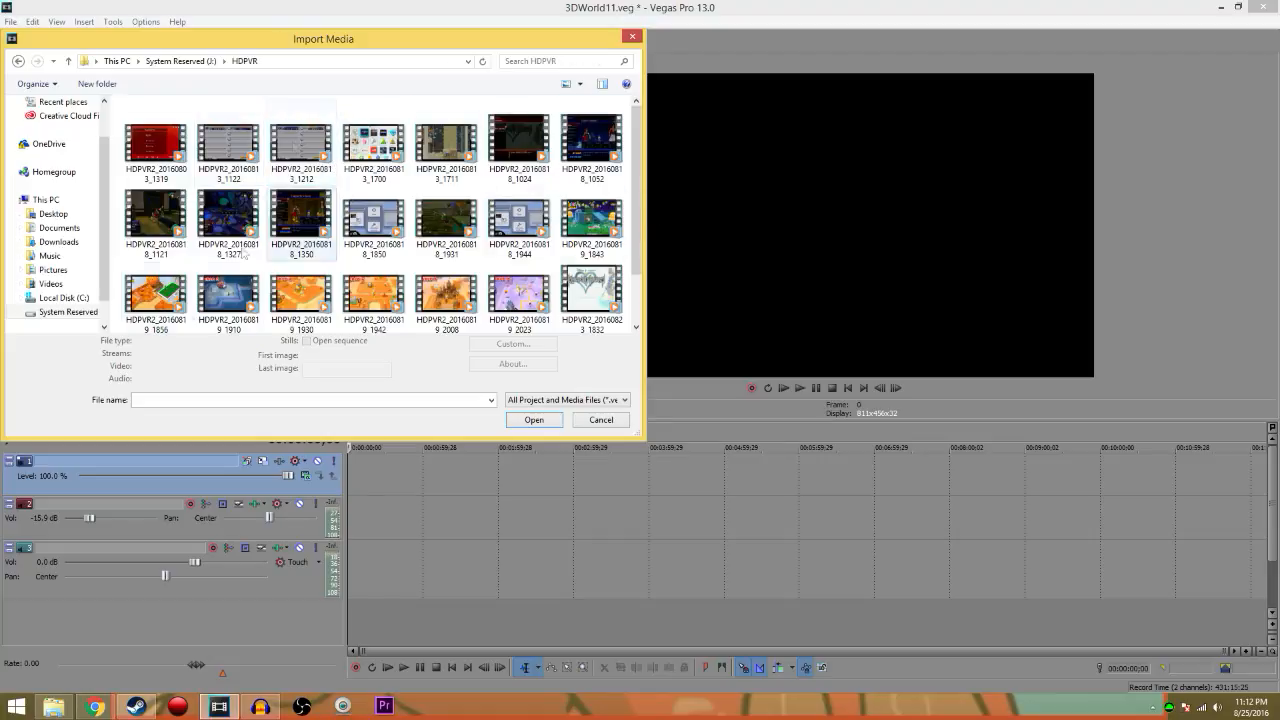
{"action": "left_click_drag", "start_coordinate": [640, 164], "coordinate": [656, 224]}
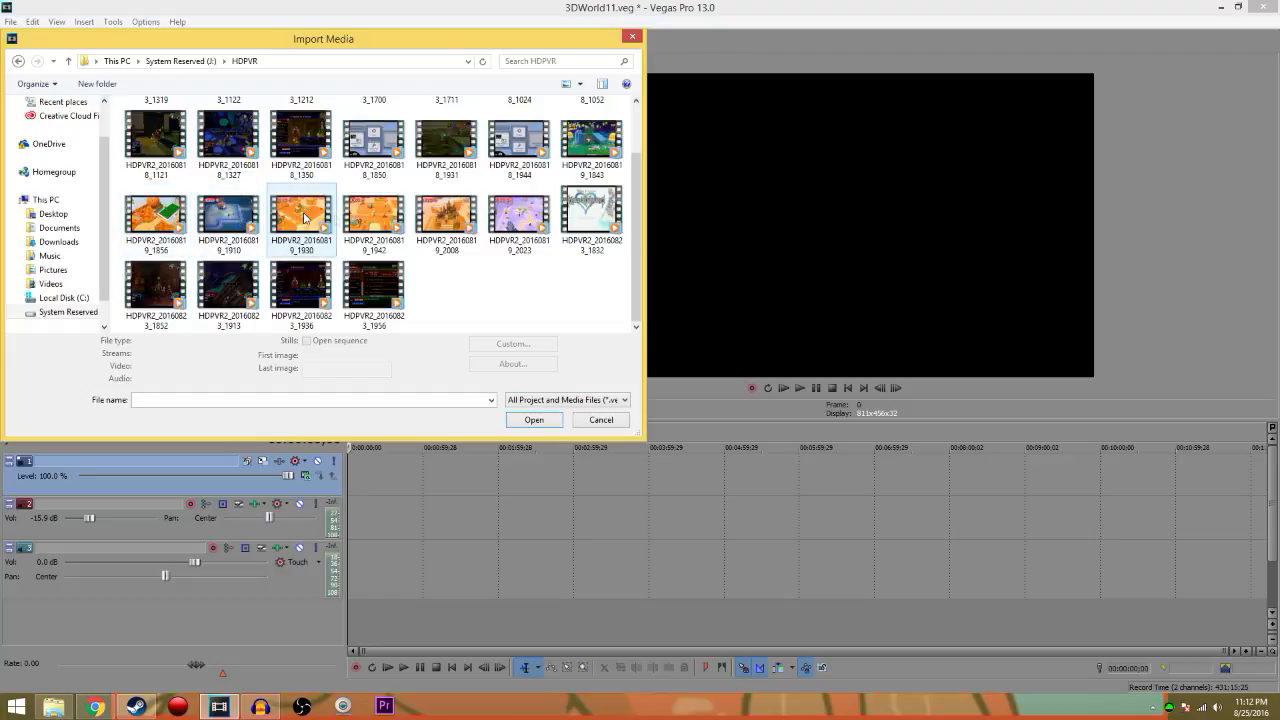
{"action": "double_click", "coordinate": [384, 218]}
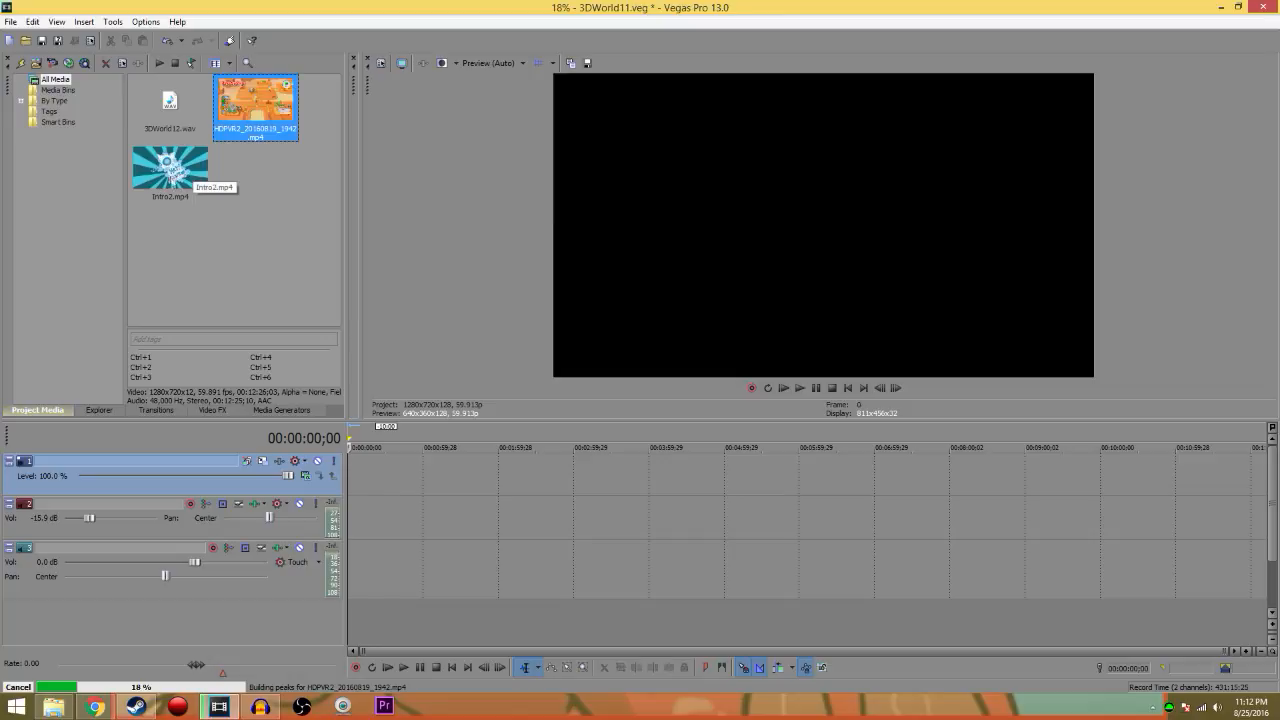
Lay out Intro2.mp4 at the timeline start, with the HDPVR2_20160819_1942.mp4 gameplay after a gap and 3DWorld12.wav on track 3 beneath it
{"action": "left_click", "coordinate": [166, 162]}
{"action": "left_click_drag", "start_coordinate": [356, 492], "coordinate": [356, 494]}
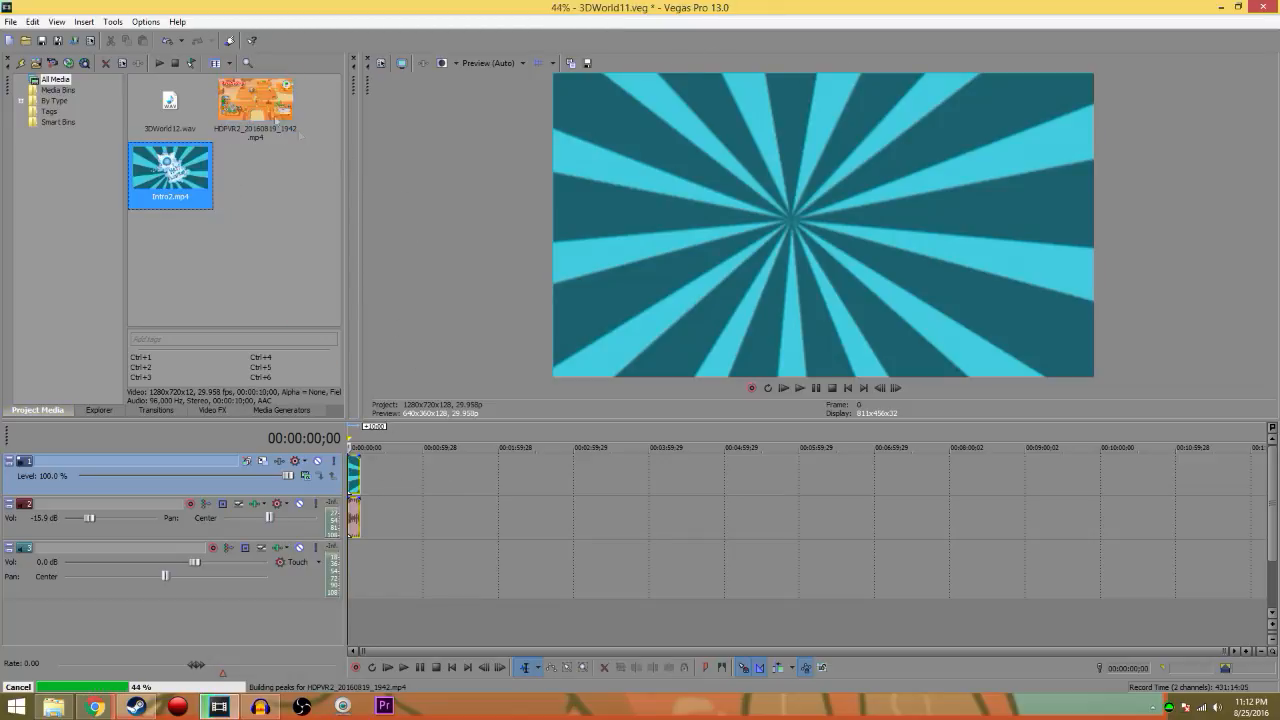
{"action": "left_click_drag", "start_coordinate": [252, 103], "coordinate": [410, 505]}
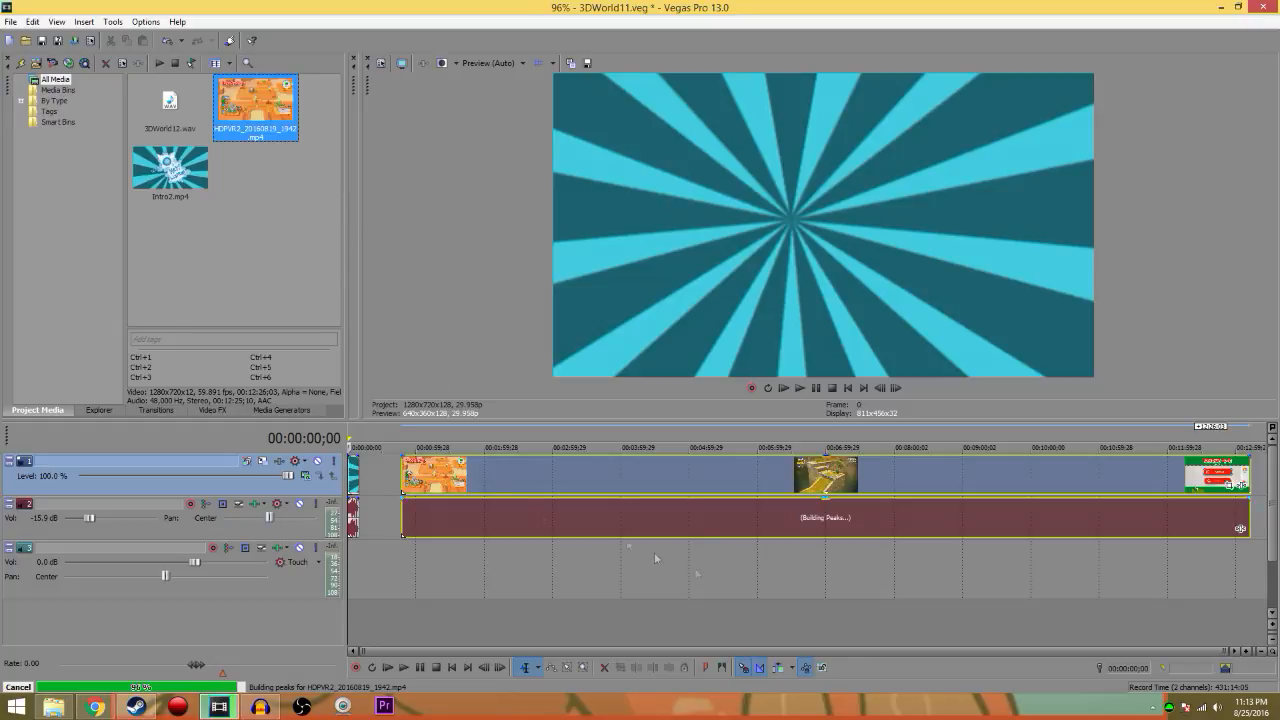
{"action": "left_click_drag", "start_coordinate": [168, 107], "coordinate": [427, 593]}
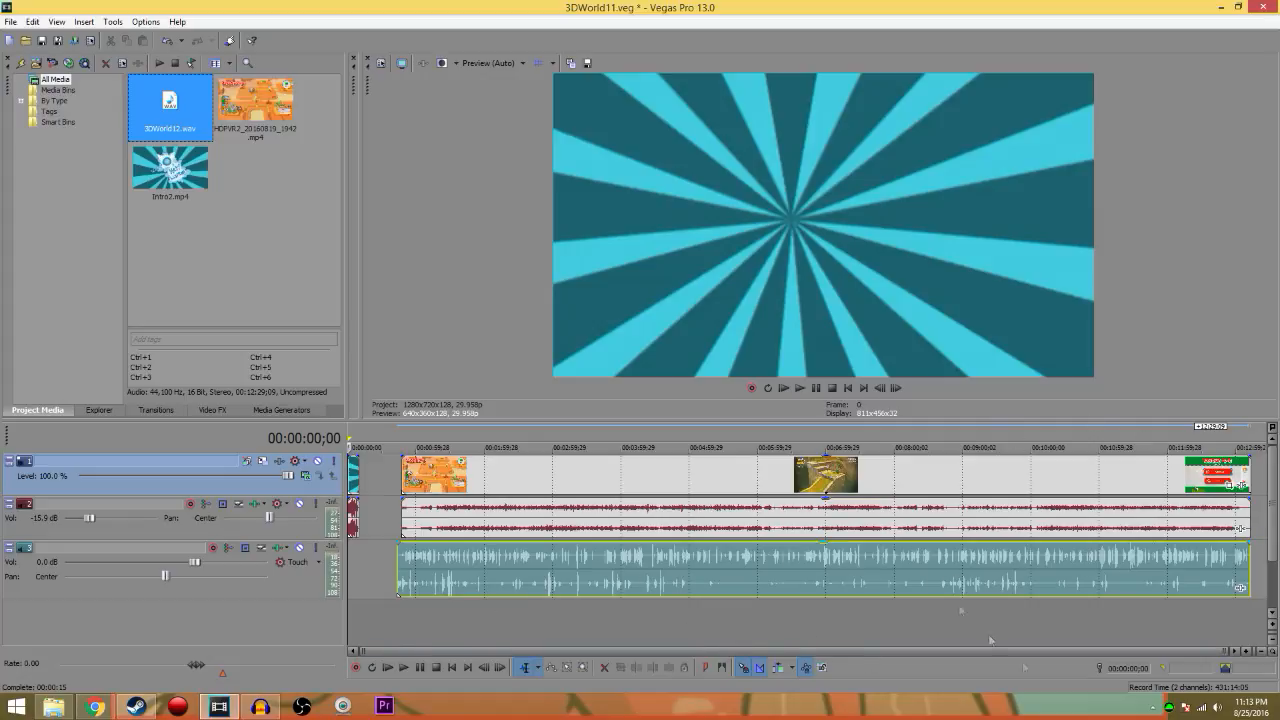
Play the timeline from about 42 seconds to check how the commentary audio lines up with the gameplay
{"action": "scroll", "coordinate": [596, 595], "scroll_direction": "up", "scroll_amount": 5}
{"action": "left_click_drag", "start_coordinate": [505, 653], "coordinate": [553, 656]}
{"action": "scroll", "coordinate": [438, 628], "scroll_direction": "up", "scroll_amount": 2}
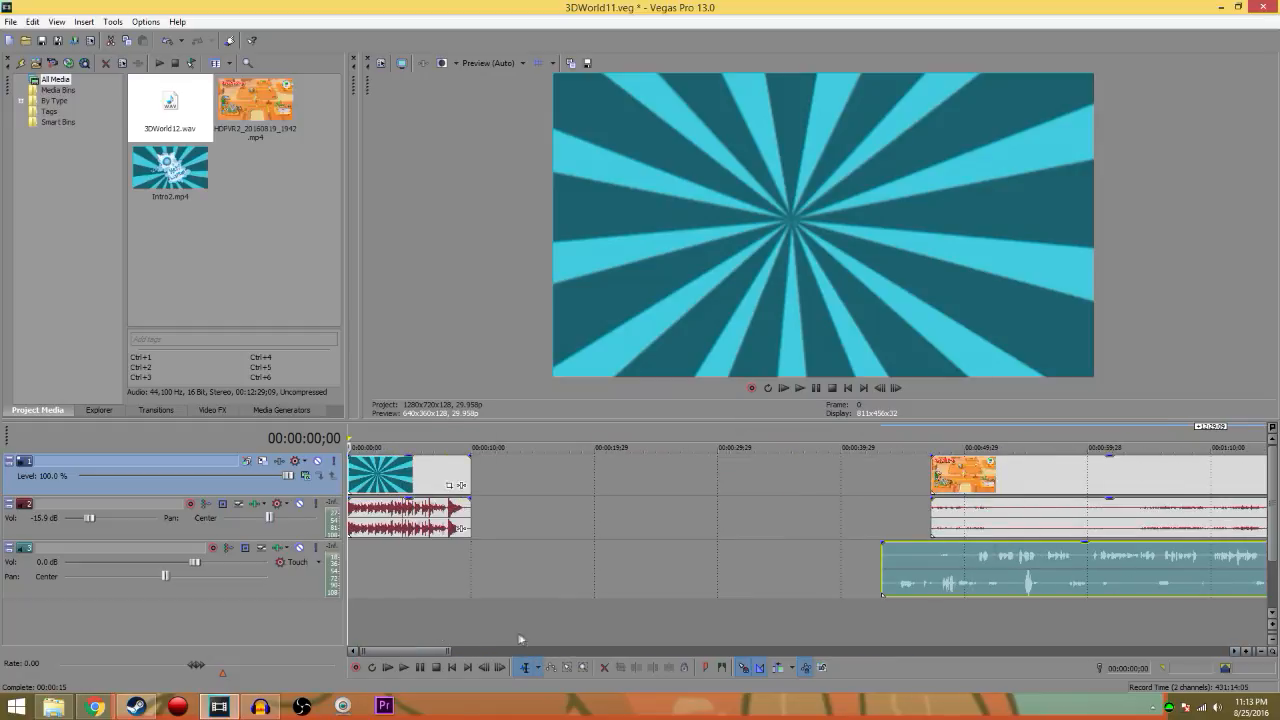
{"action": "left_click", "coordinate": [858, 636]}
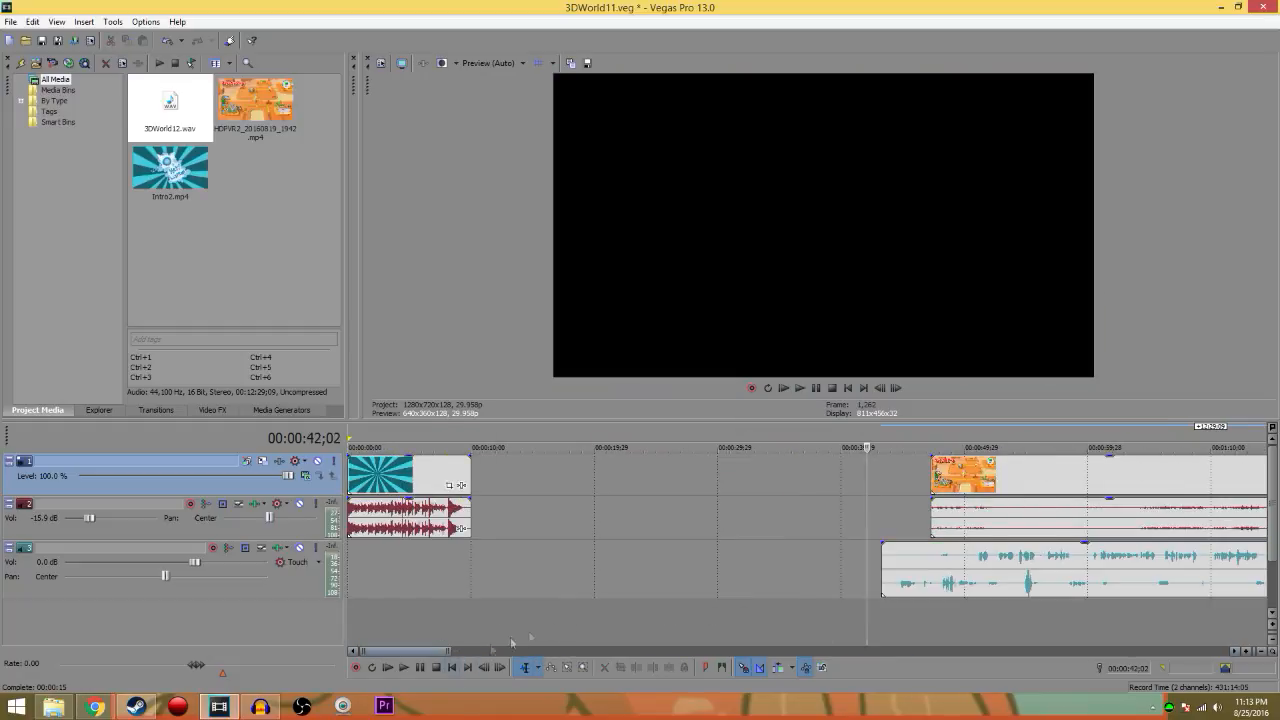
{"action": "scroll", "coordinate": [568, 614], "scroll_direction": "up", "scroll_amount": 2}
{"action": "left_click_drag", "start_coordinate": [429, 652], "coordinate": [473, 660]}
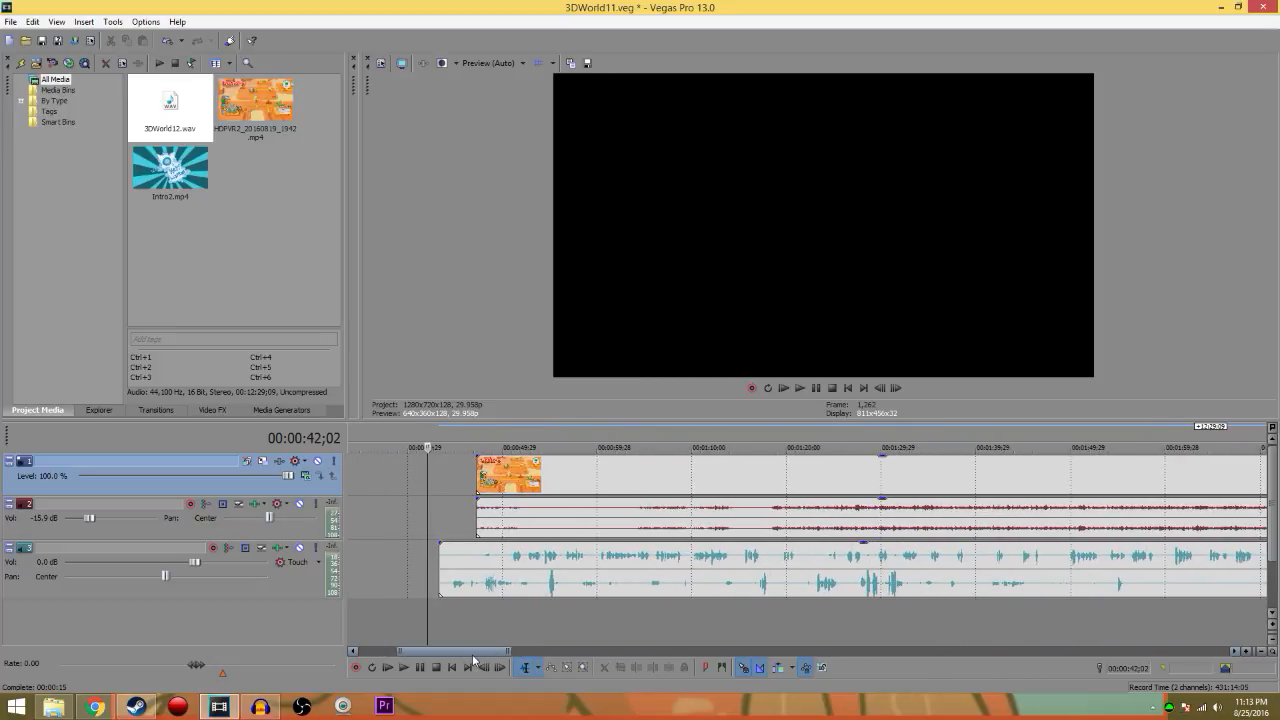
{"action": "left_click", "coordinate": [801, 389]}
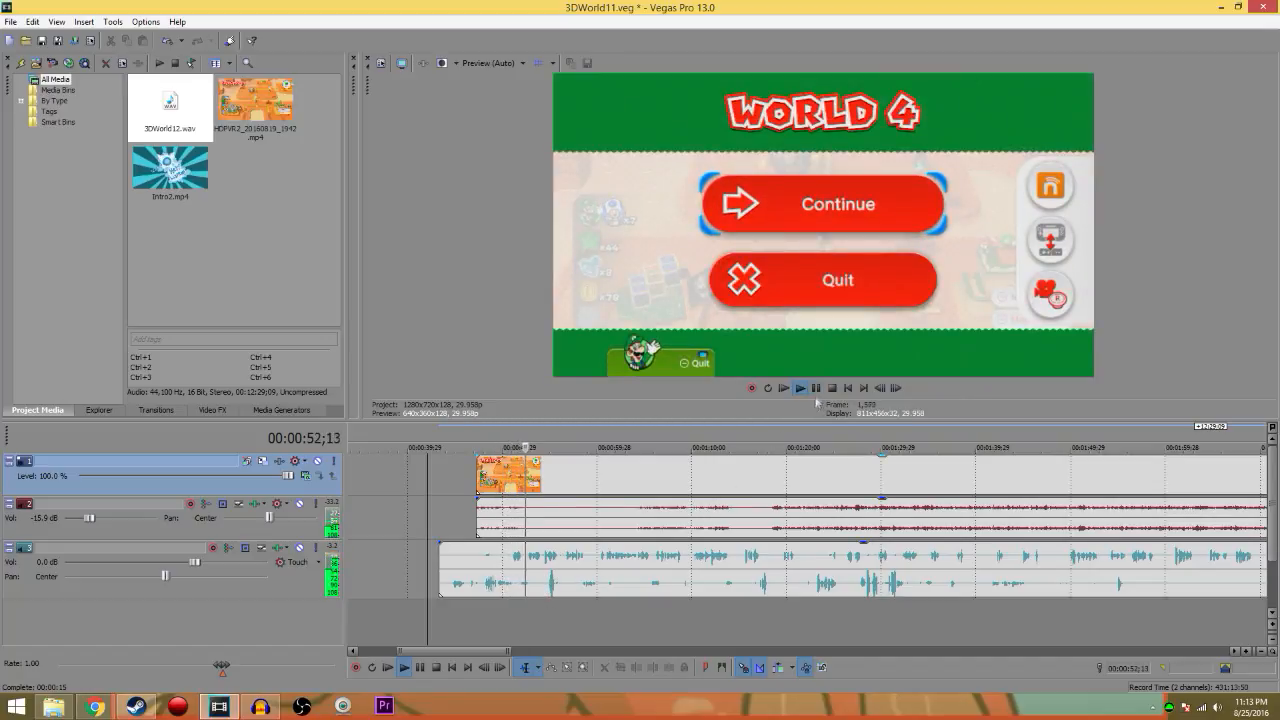
{"action": "left_click", "coordinate": [815, 388]}
Shift the gameplay video and its audio about 1.4 seconds earlier relative to the commentary track
{"action": "scroll", "coordinate": [686, 556], "scroll_direction": "up", "scroll_amount": 3}
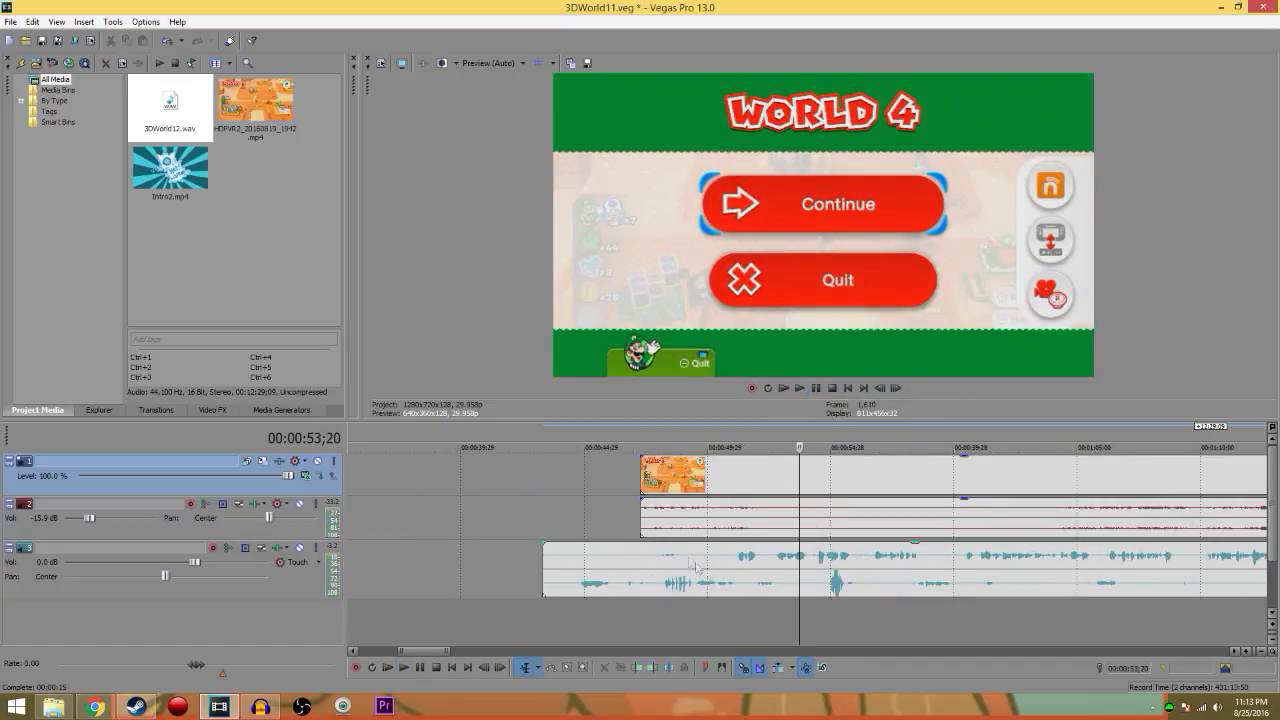
{"action": "left_click_drag", "start_coordinate": [793, 607], "coordinate": [780, 607]}
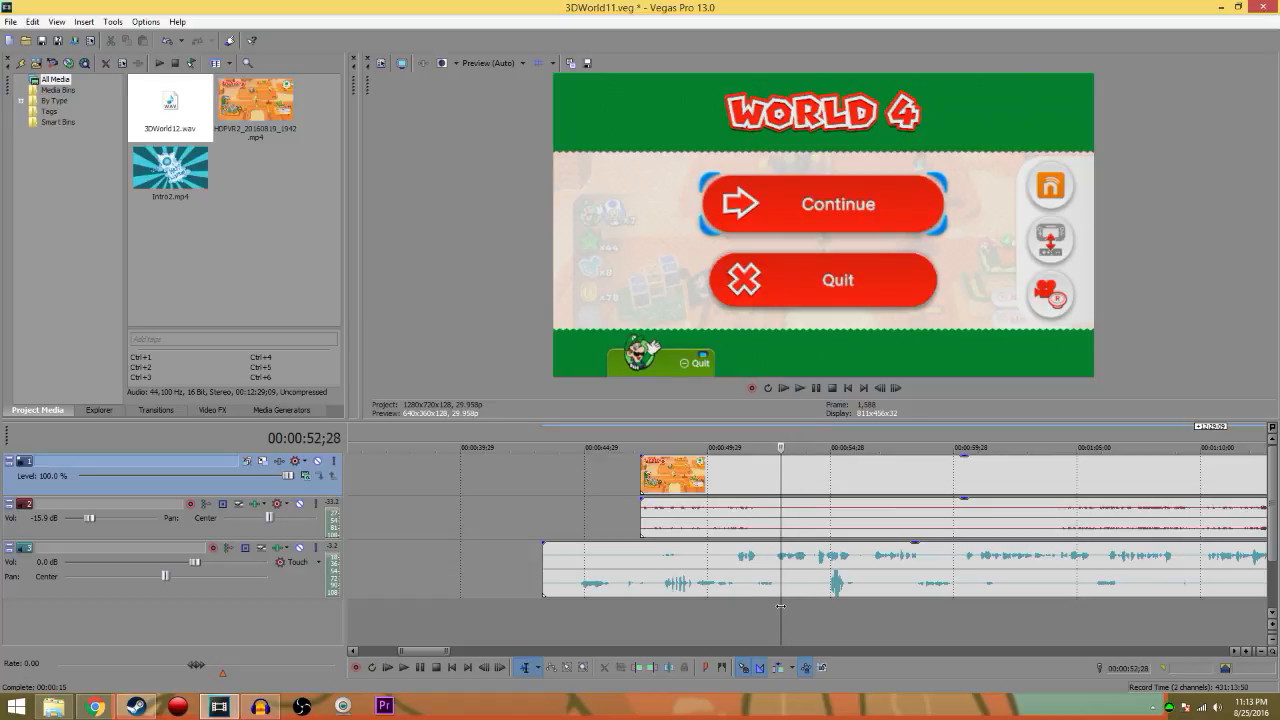
{"action": "left_click_drag", "start_coordinate": [772, 535], "coordinate": [738, 538]}
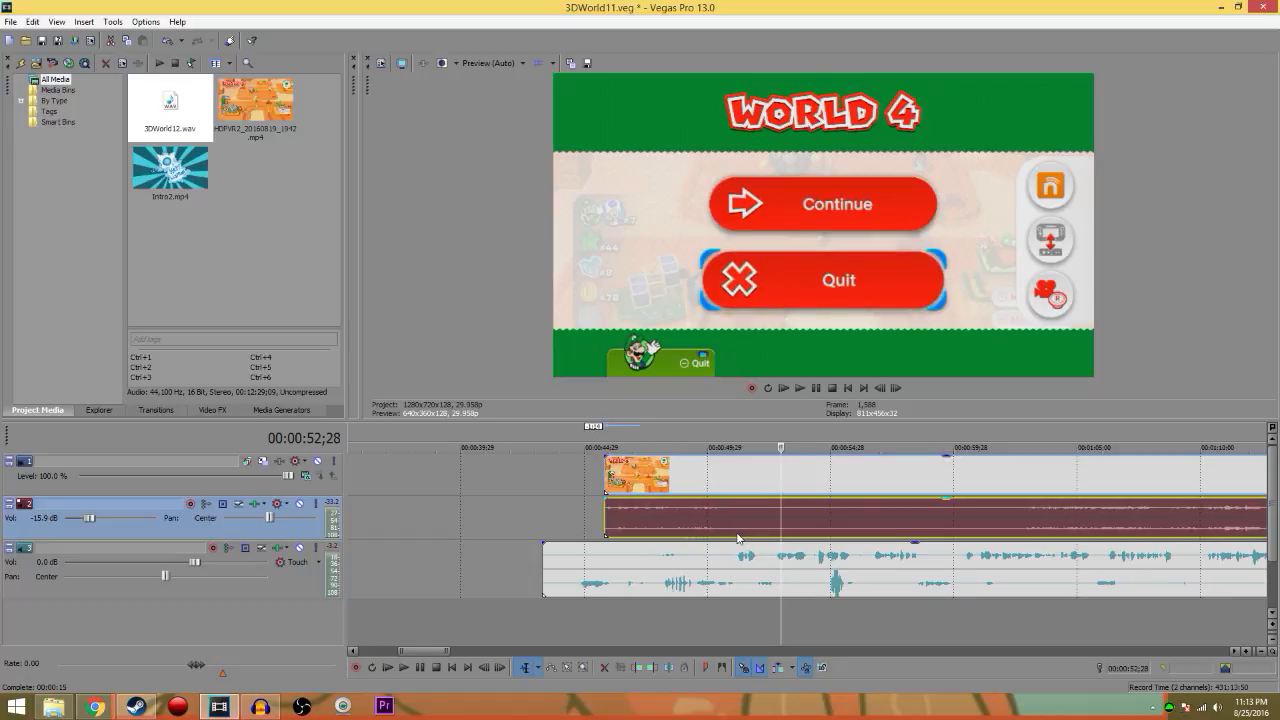
Play back the shifted gameplay from about 52 seconds to check its sync with the commentary
{"action": "left_click", "coordinate": [764, 606]}
{"action": "left_click", "coordinate": [801, 388]}
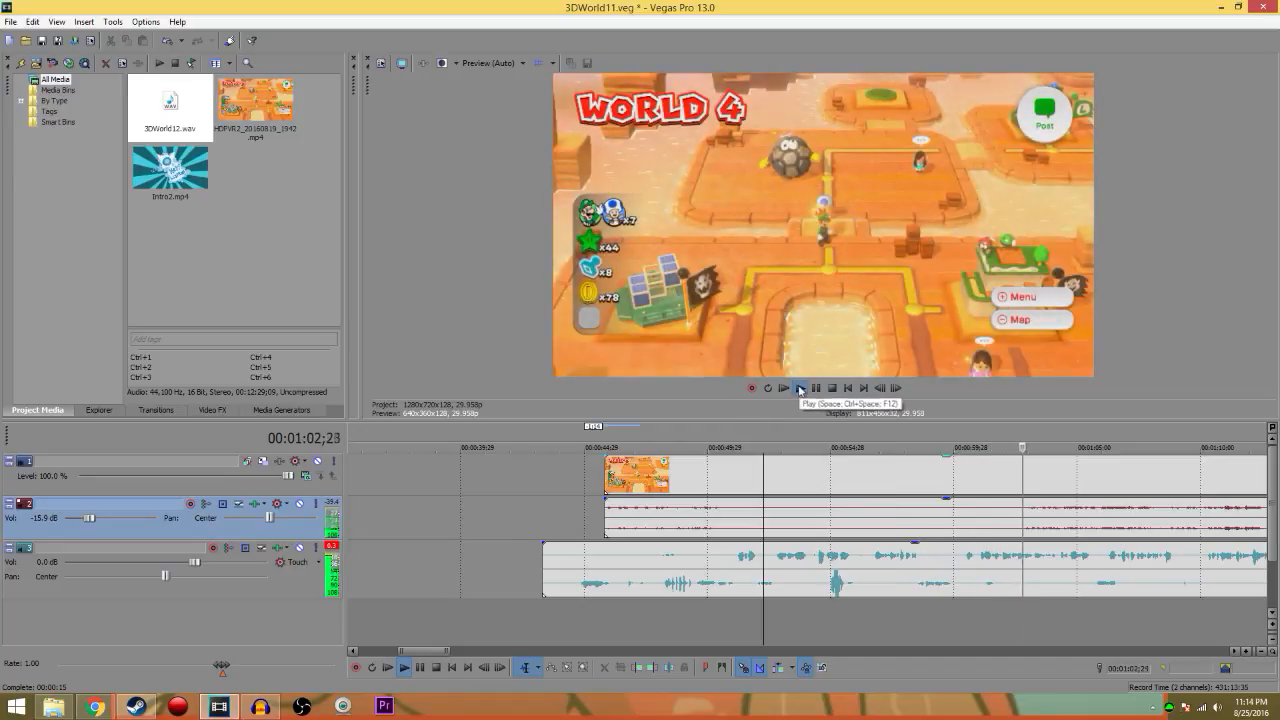
{"action": "left_click", "coordinate": [800, 391]}
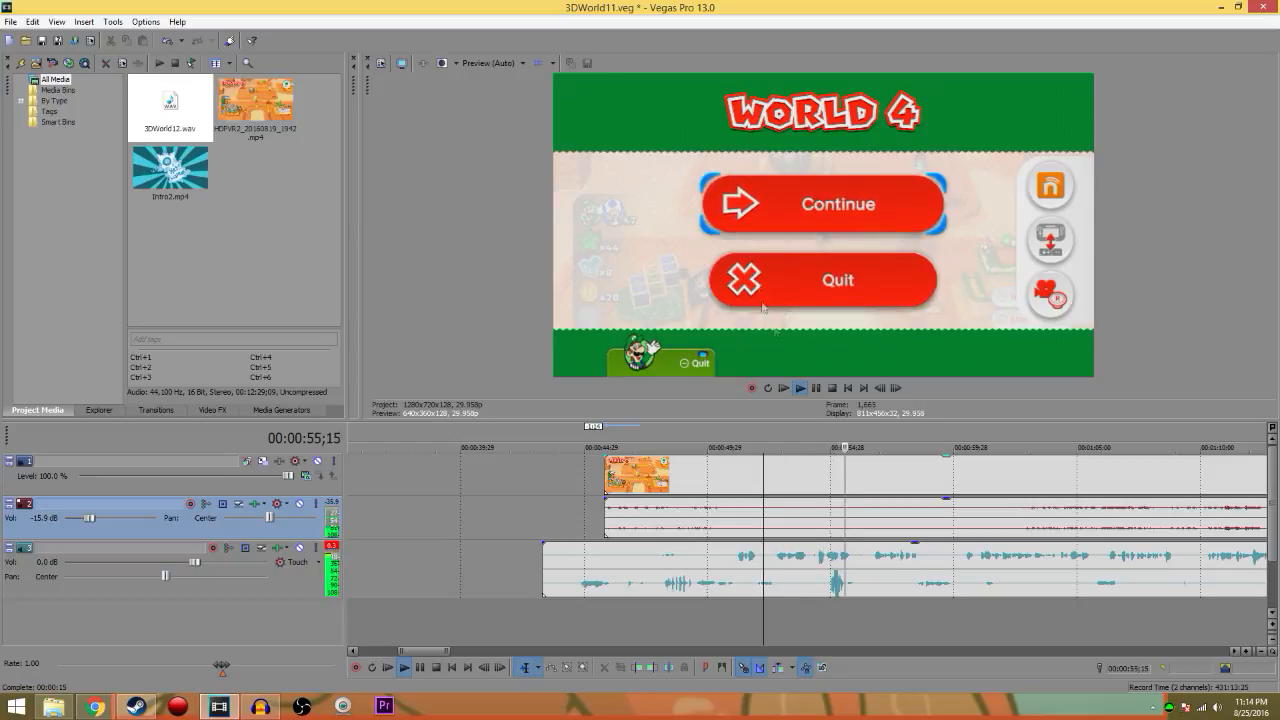
{"action": "scroll", "coordinate": [852, 570], "scroll_direction": "down", "scroll_amount": 2}
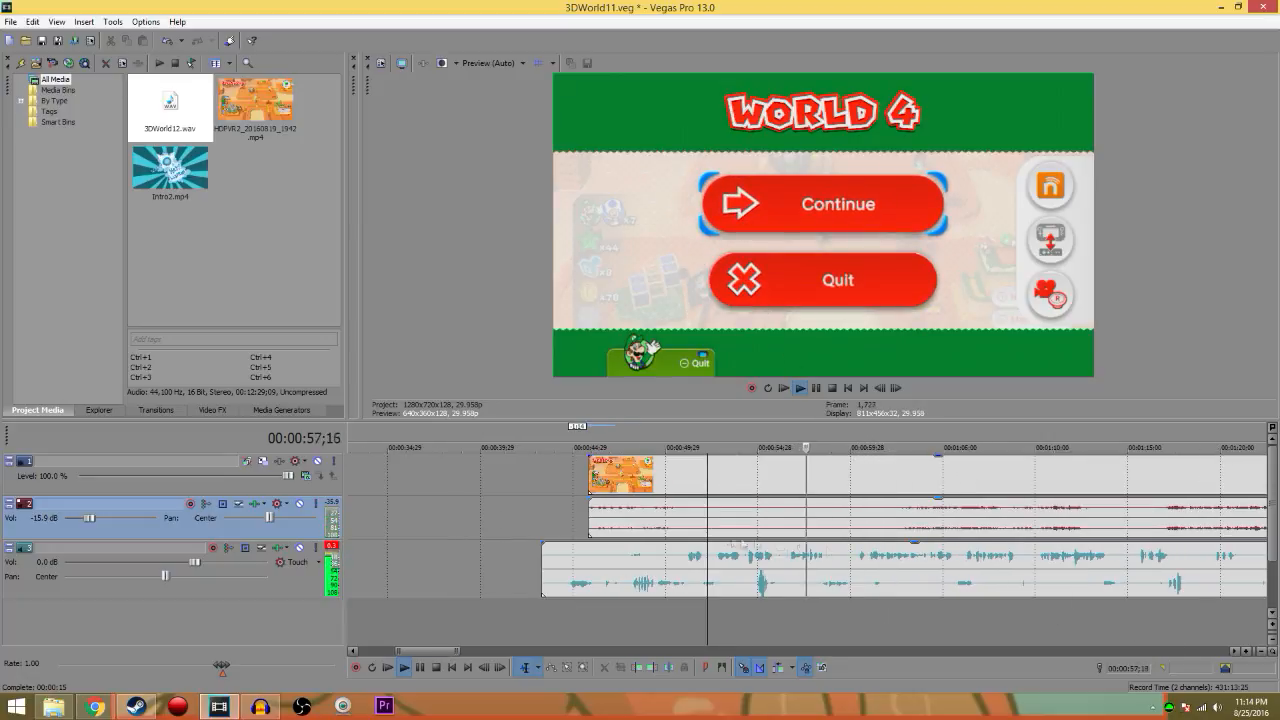
{"action": "scroll", "coordinate": [752, 546], "scroll_direction": "up", "scroll_amount": 2}
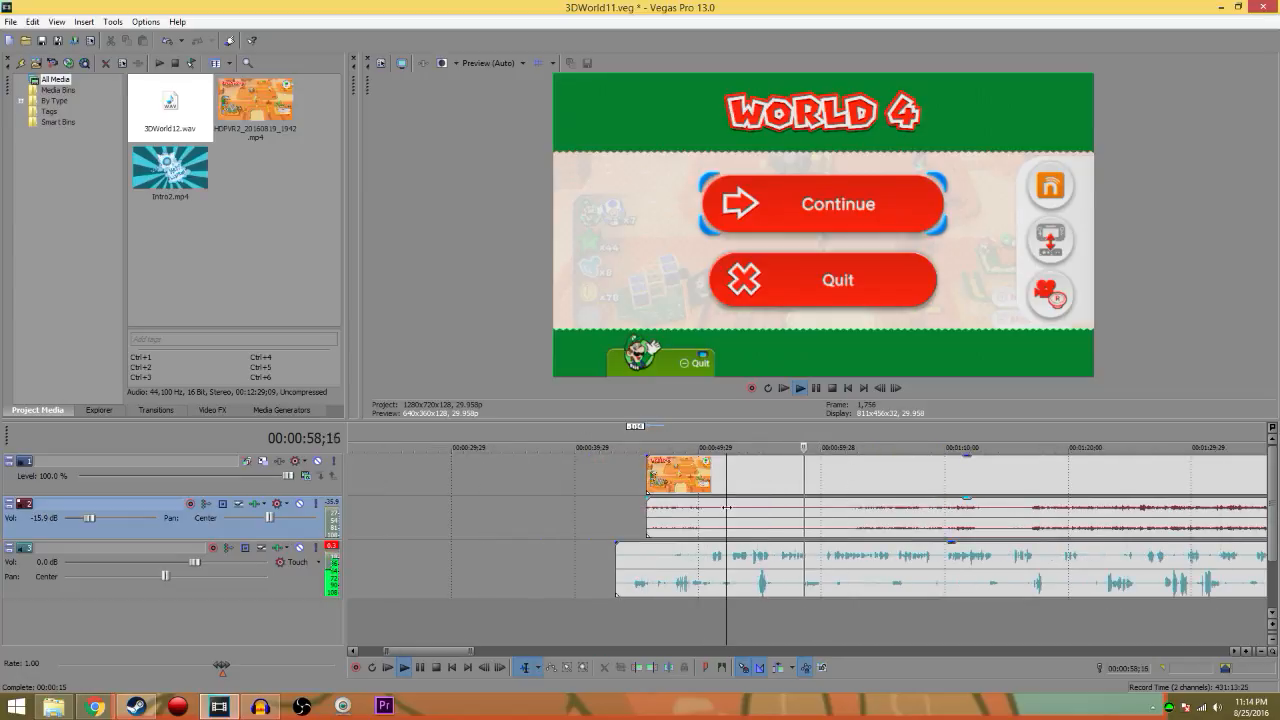
{"action": "left_click", "coordinate": [817, 389]}
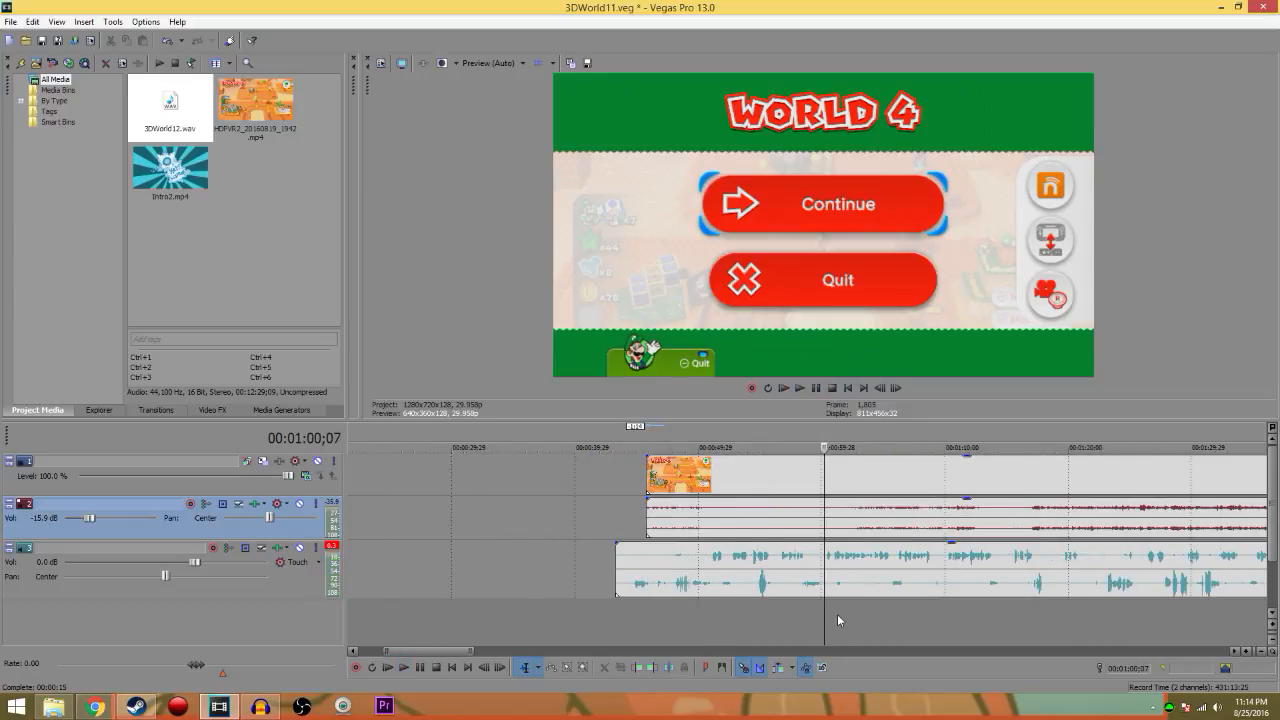
Play the timeline from the start of the commentary at about 43 seconds to review the opening
{"action": "left_click_drag", "start_coordinate": [825, 615], "coordinate": [616, 600]}
{"action": "left_click", "coordinate": [800, 388]}
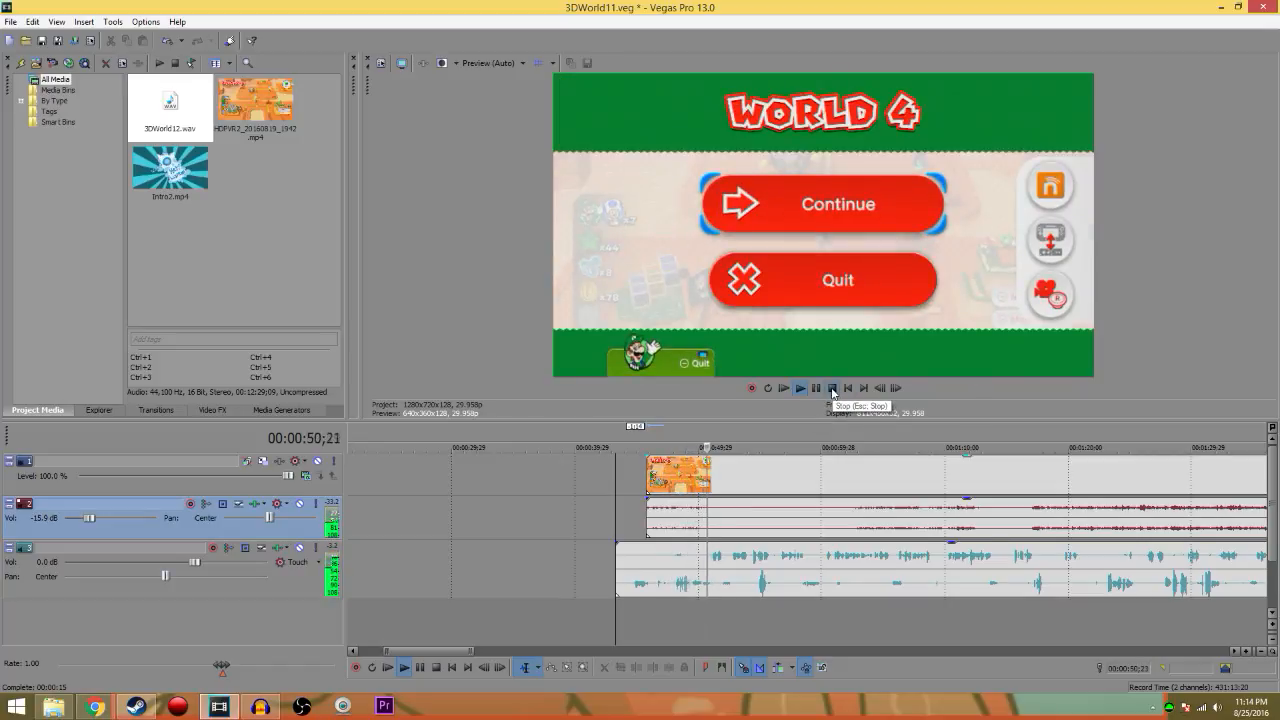
{"action": "left_click", "coordinate": [832, 389]}
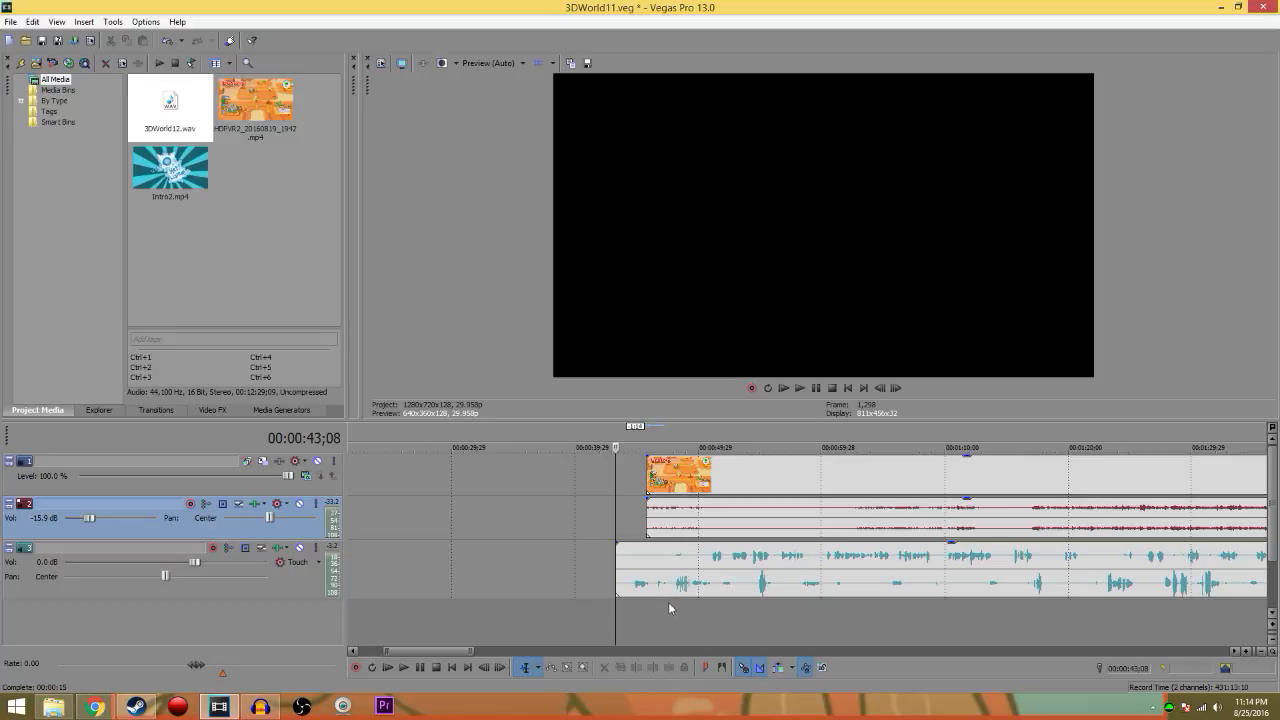
Split all tracks at 00:00:46;25 and delete the gameplay and commentary pieces before that point
{"action": "left_click", "coordinate": [659, 604]}
{"action": "left_click", "coordinate": [800, 389]}
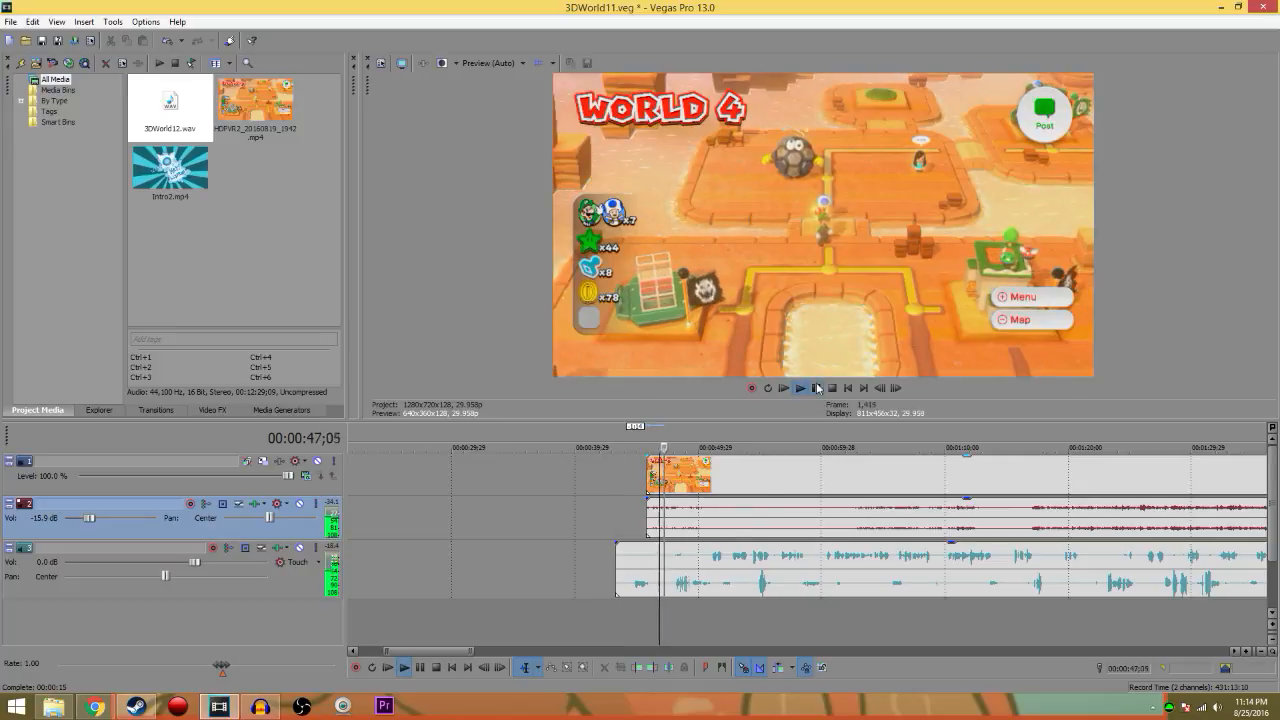
{"action": "left_click", "coordinate": [831, 389]}
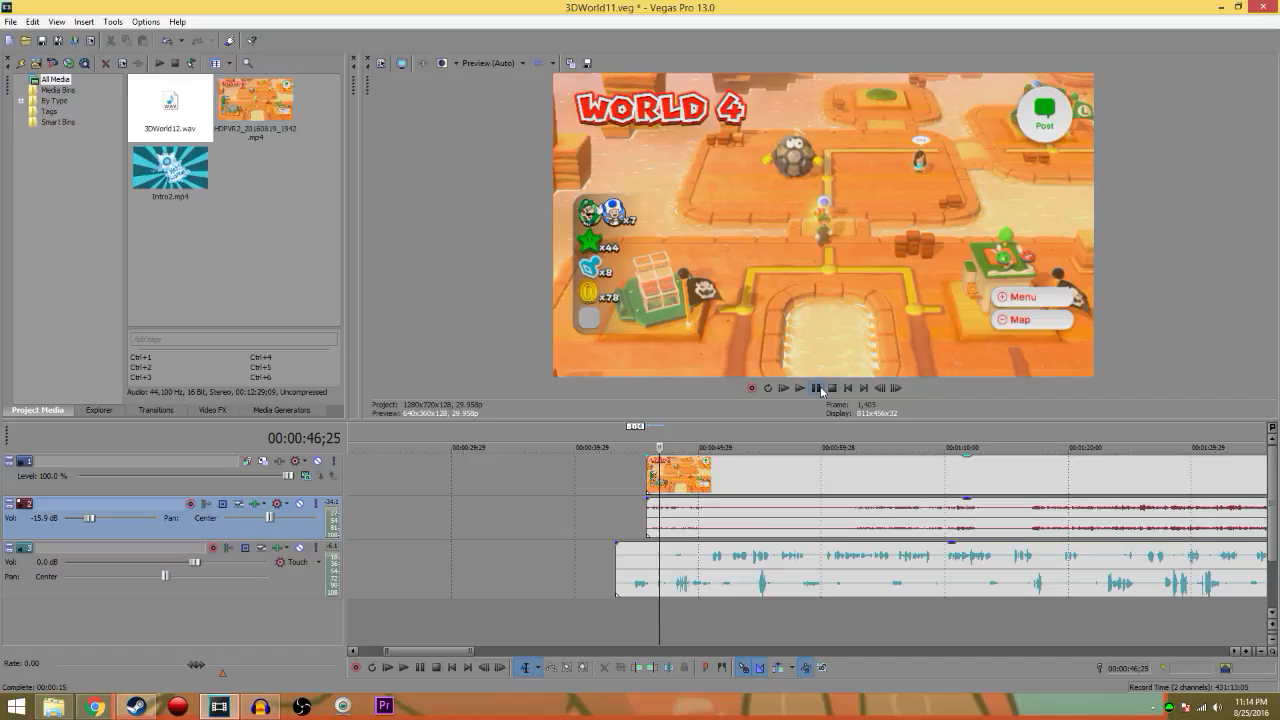
{"action": "left_click", "coordinate": [641, 567]}
{"action": "right_click", "coordinate": [656, 478]}
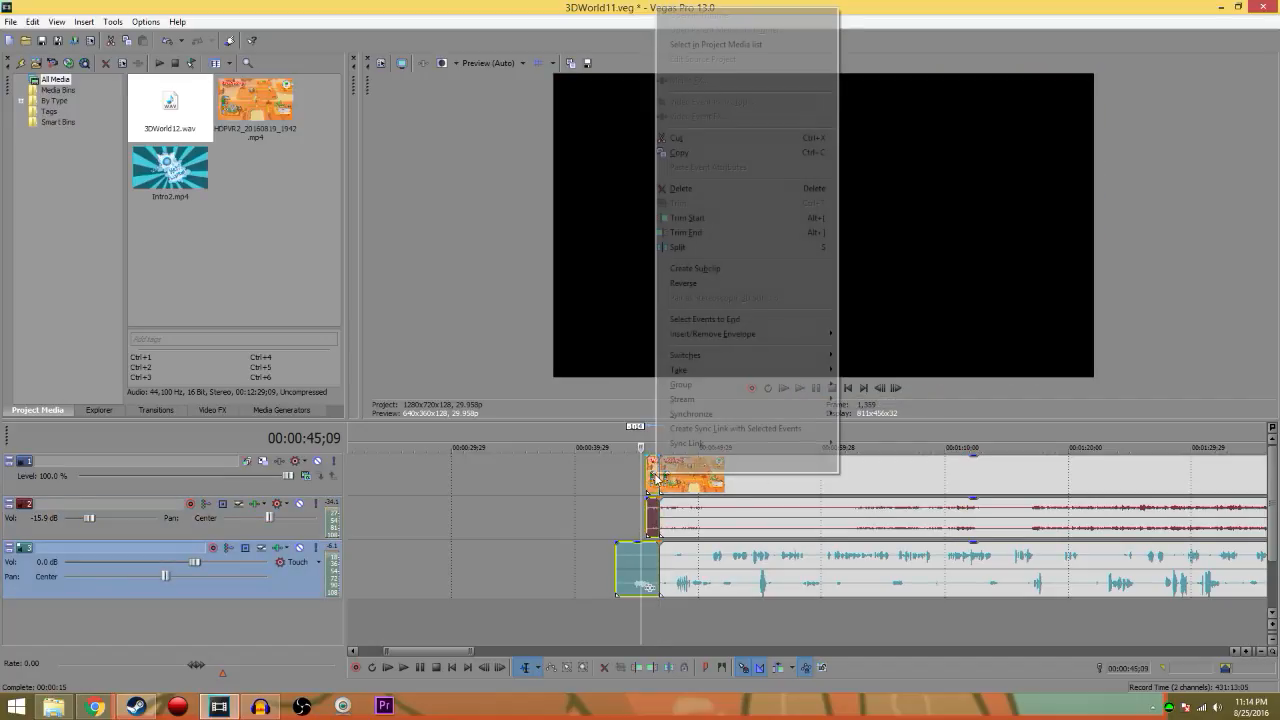
{"action": "left_click", "coordinate": [740, 191]}
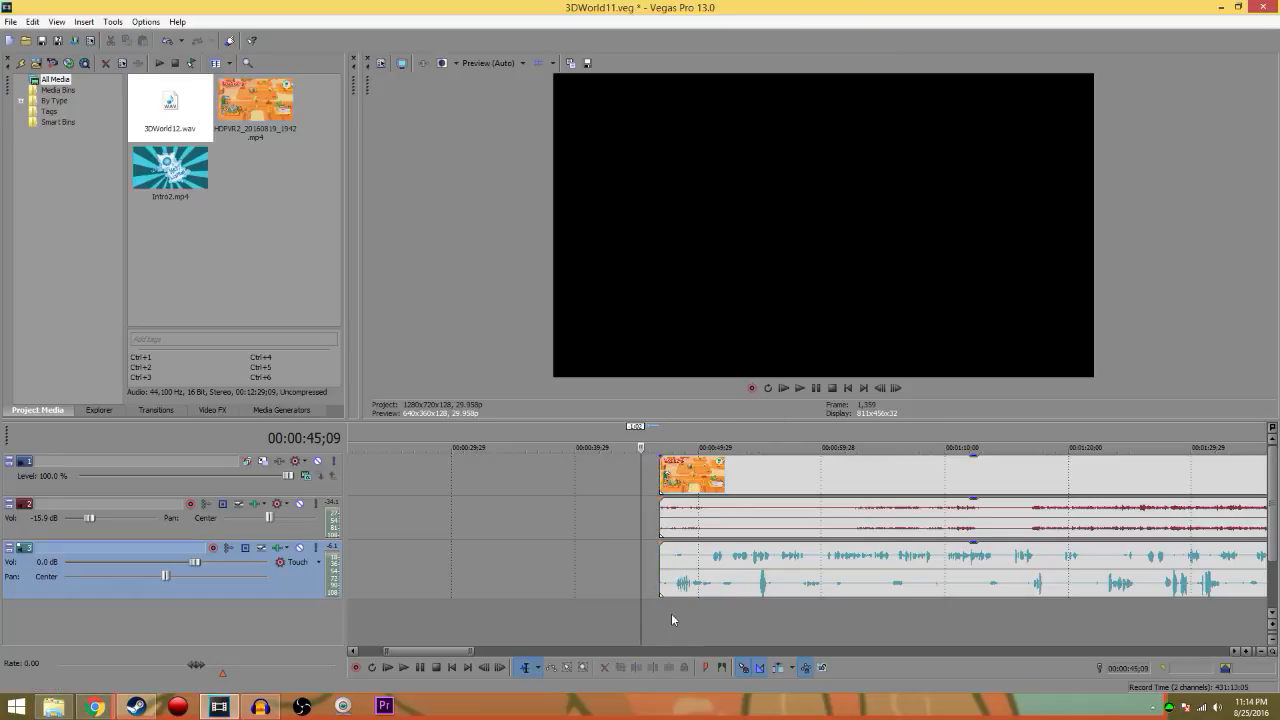
Split the gameplay and commentary at 00:00:51;28 and move the short opening segment on all tracks about 6 seconds earlier
{"action": "left_click", "coordinate": [671, 614]}
{"action": "left_click", "coordinate": [799, 389]}
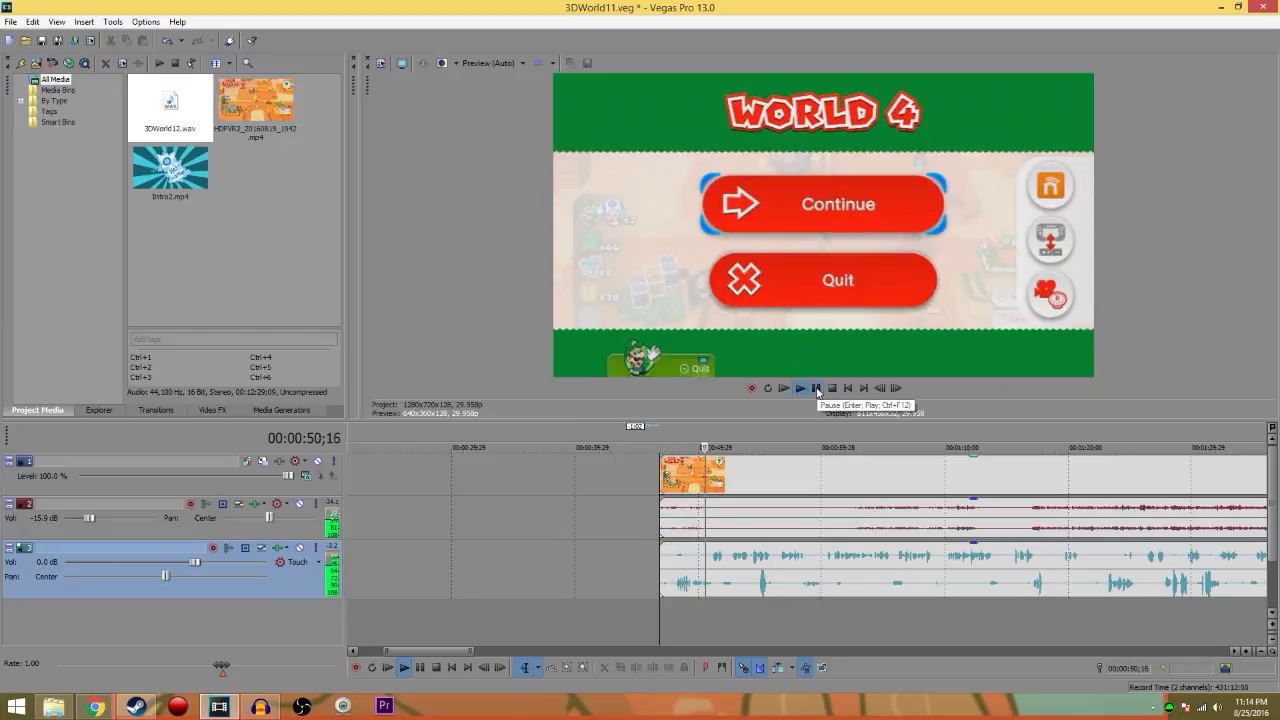
{"action": "left_click", "coordinate": [816, 390]}
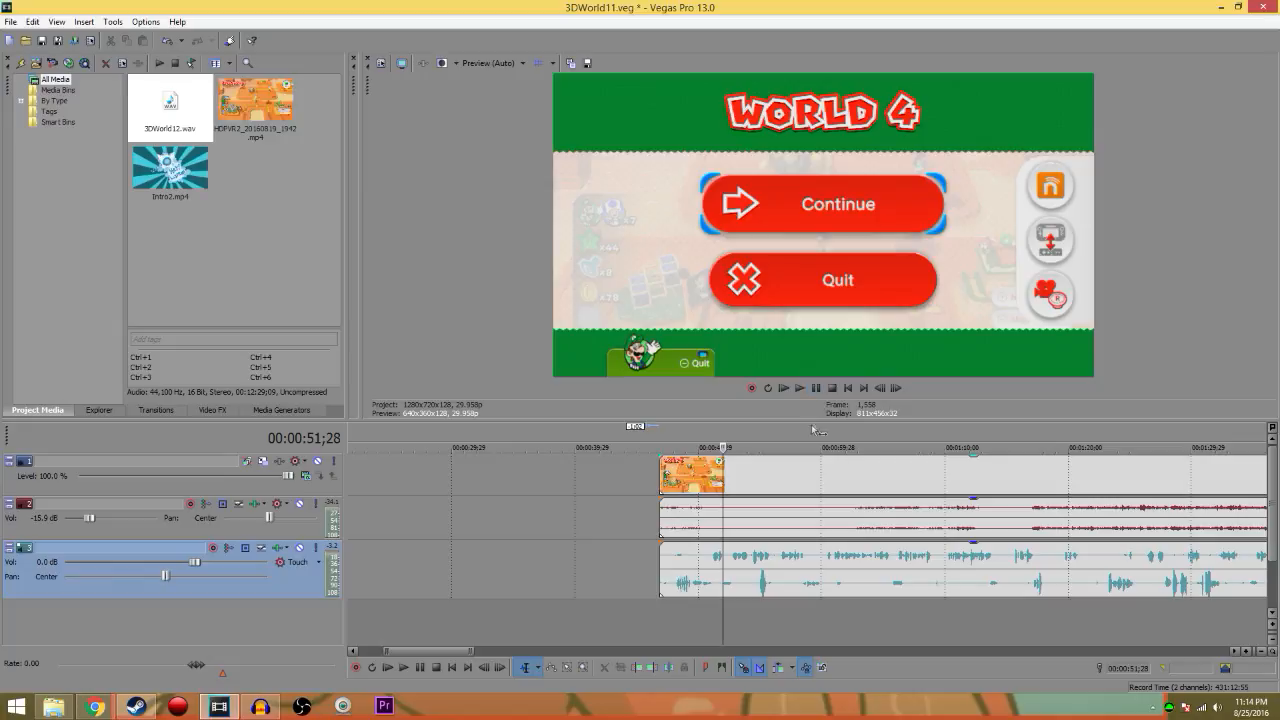
{"action": "left_click_drag", "start_coordinate": [688, 573], "coordinate": [612, 573]}
{"action": "left_click_drag", "start_coordinate": [694, 519], "coordinate": [618, 520]}
Play the remaining footage between about 55 seconds and 1:17 to find where the pause-menu section should end
{"action": "left_click", "coordinate": [770, 614]}
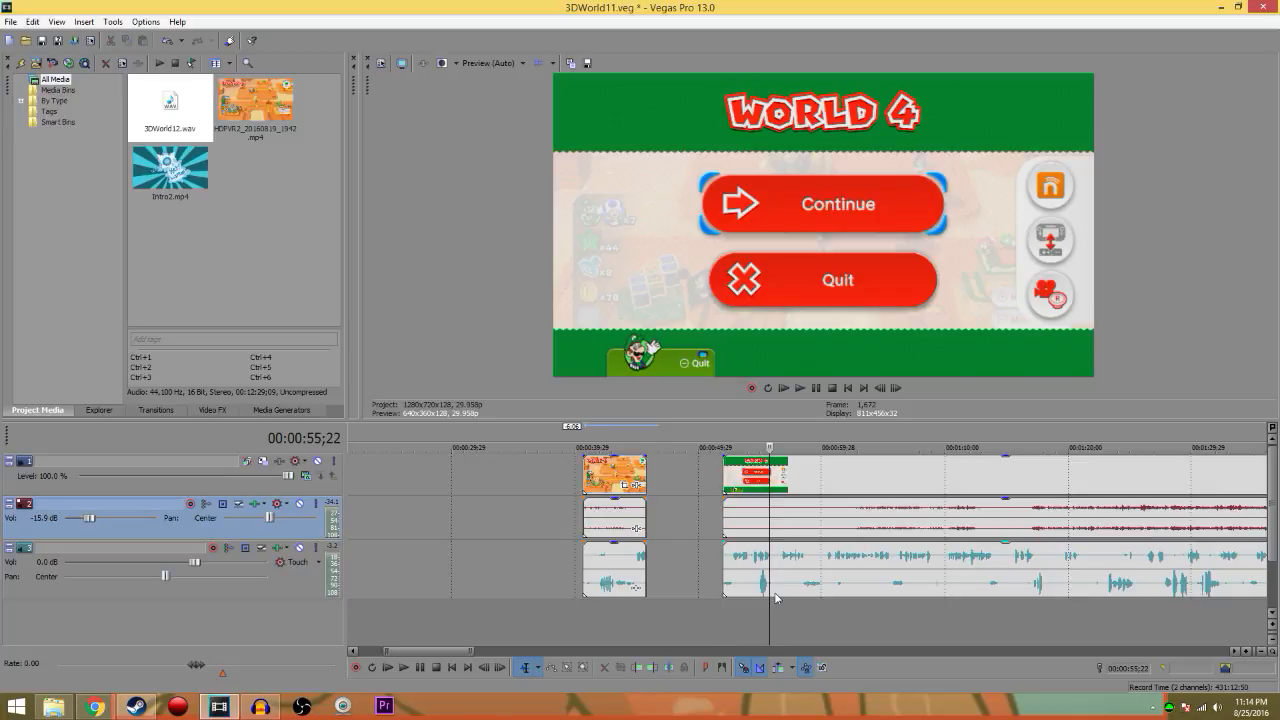
{"action": "key", "text": "space"}
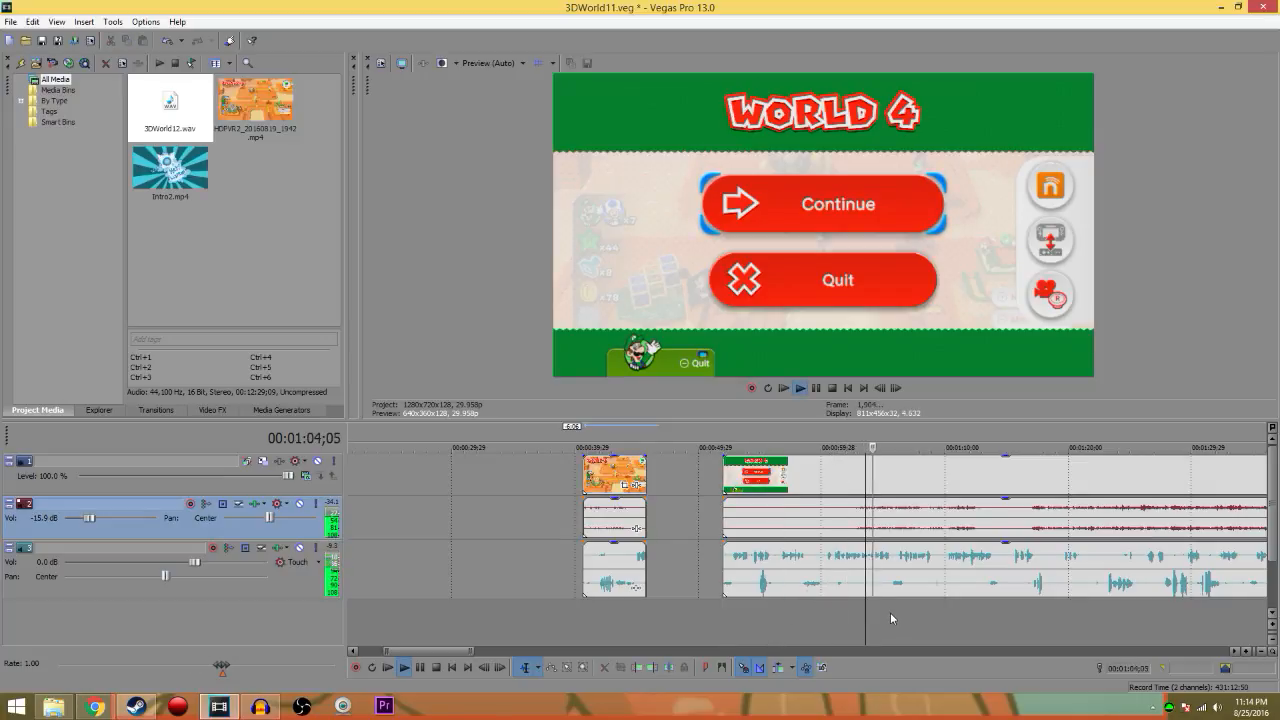
{"action": "left_click", "coordinate": [948, 602]}
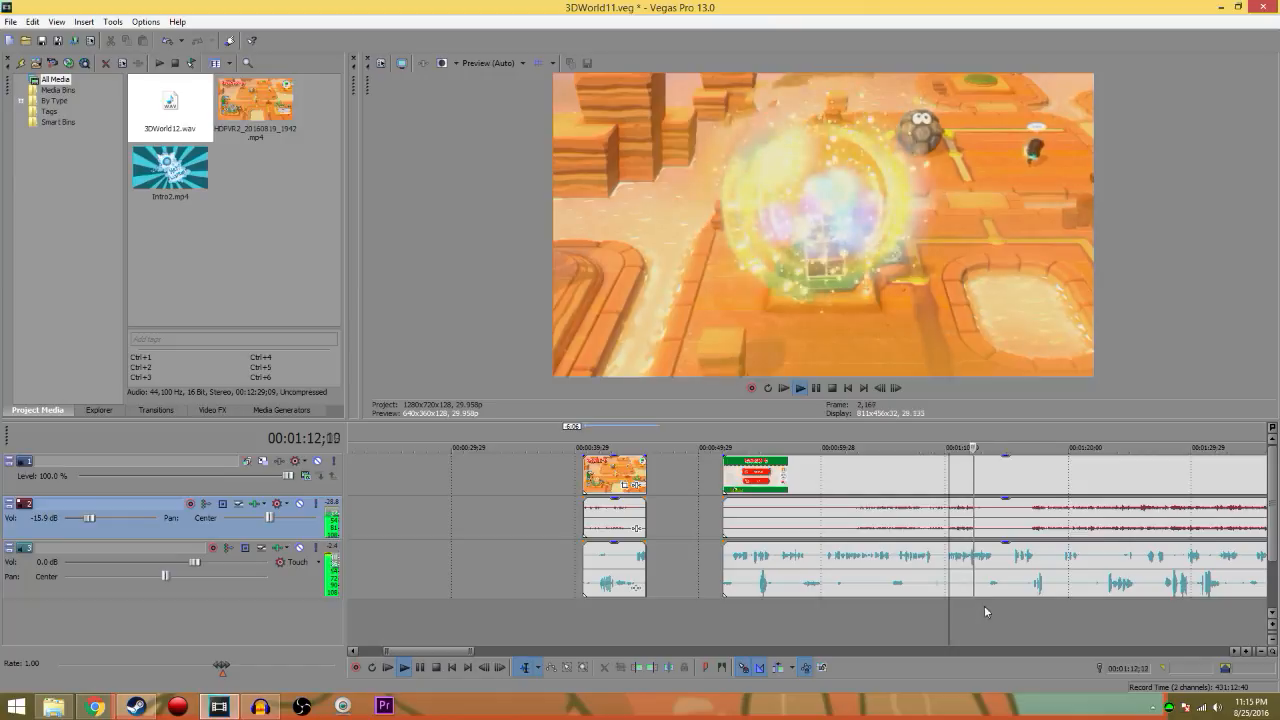
{"action": "scroll", "coordinate": [1012, 605], "scroll_direction": "down", "scroll_amount": 2}
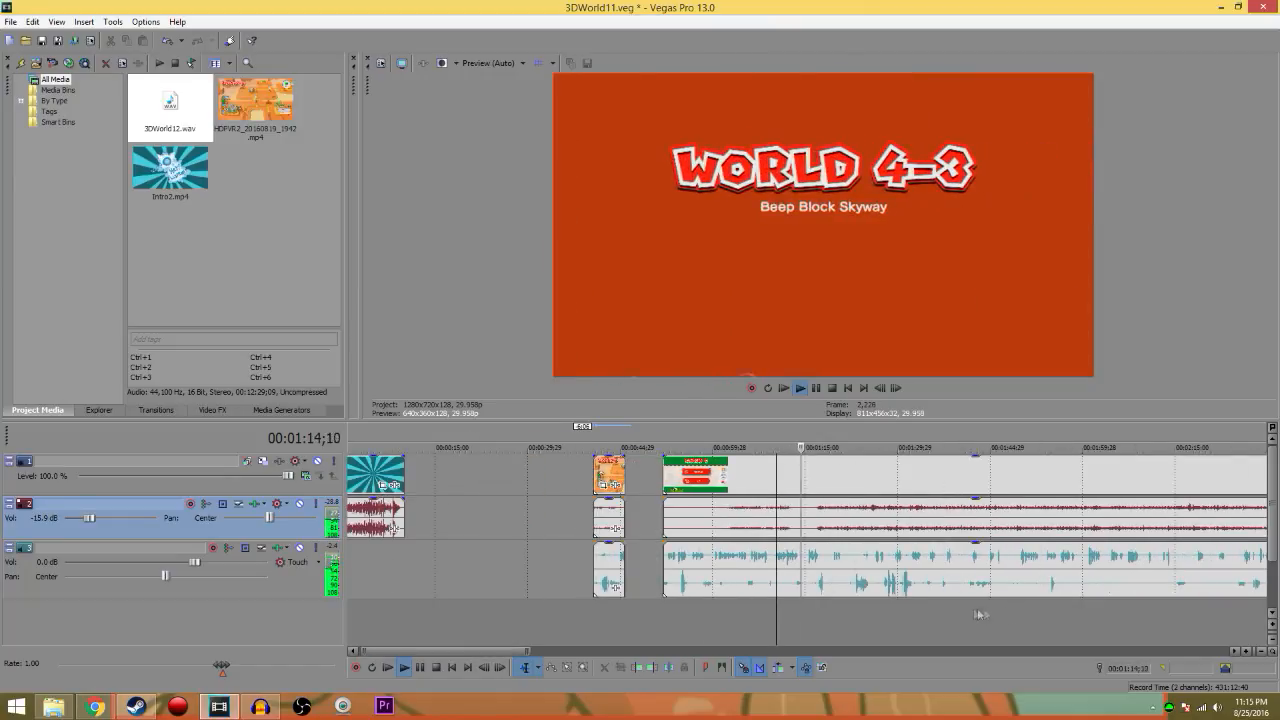
{"action": "left_click", "coordinate": [752, 611]}
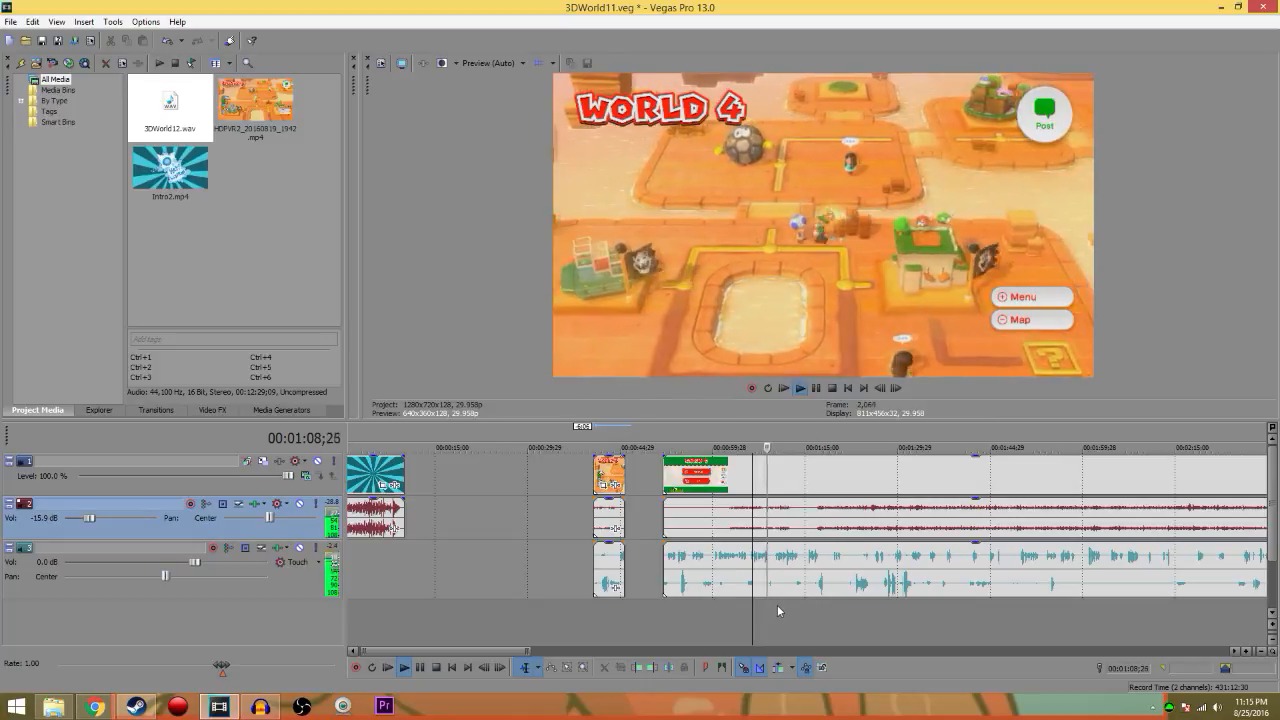
{"action": "left_click", "coordinate": [809, 609]}
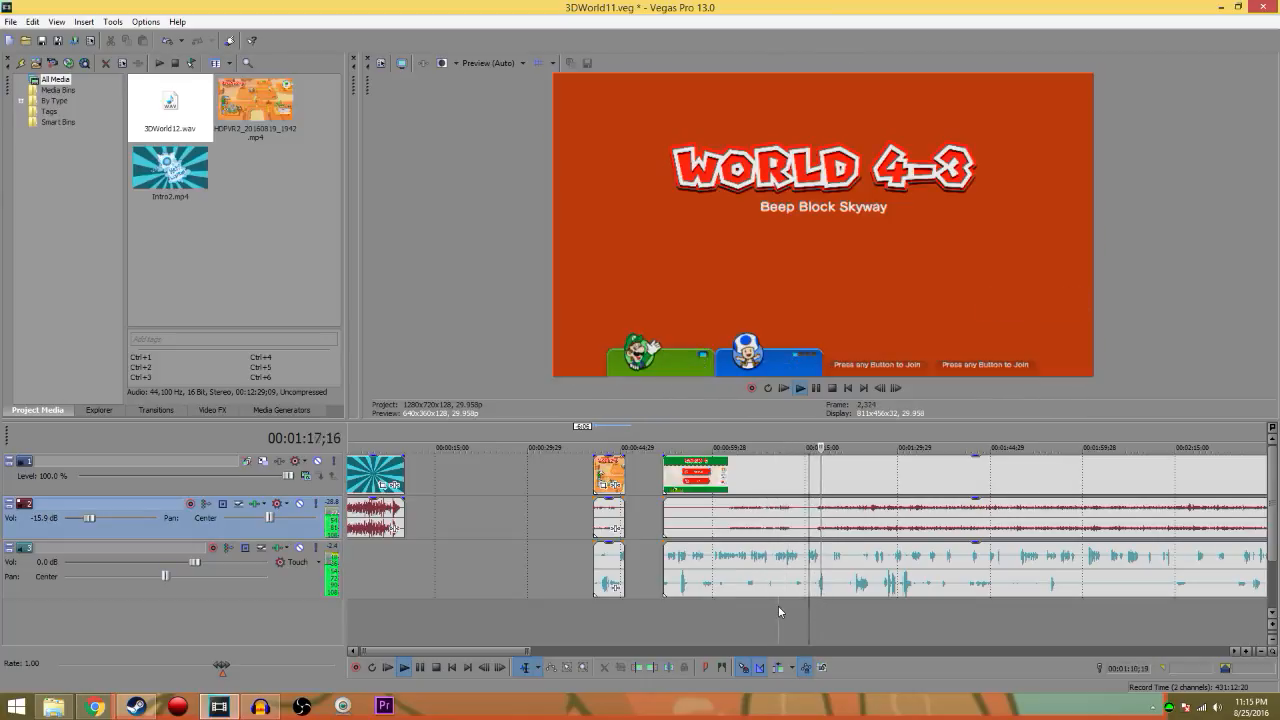
{"action": "left_click", "coordinate": [778, 605]}
{"action": "left_click", "coordinate": [766, 615]}
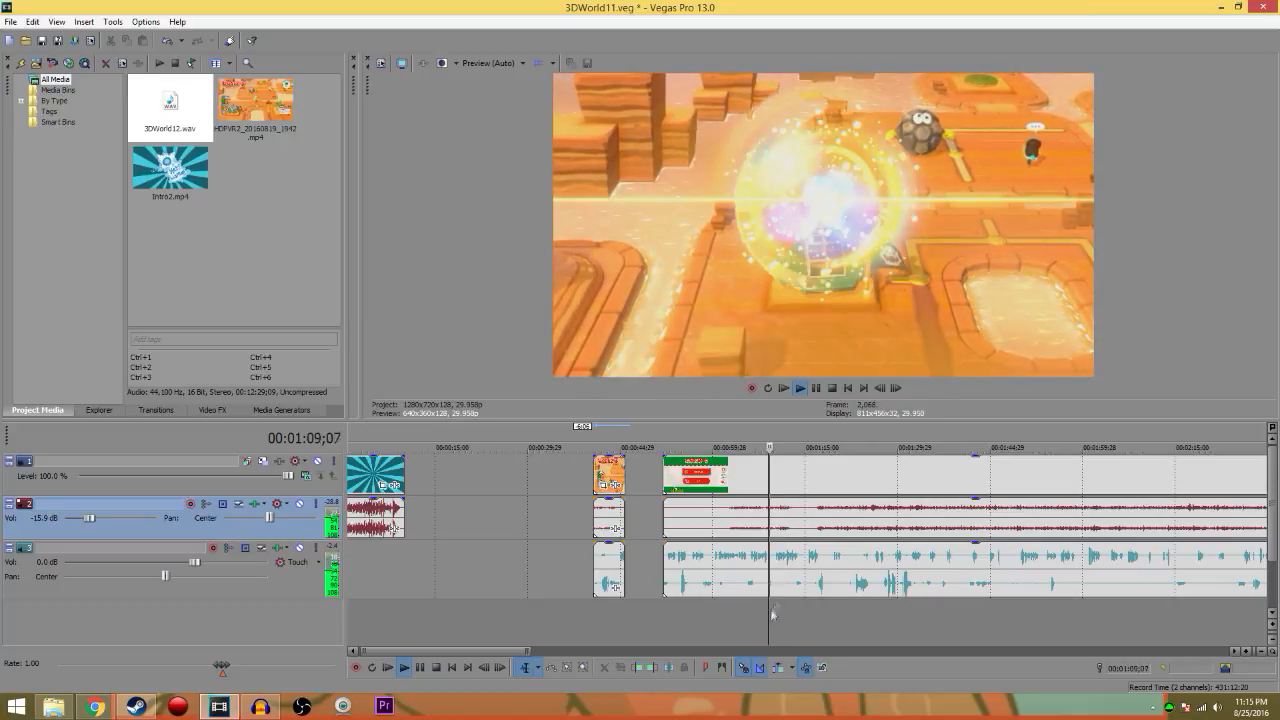
{"action": "left_click", "coordinate": [817, 388]}
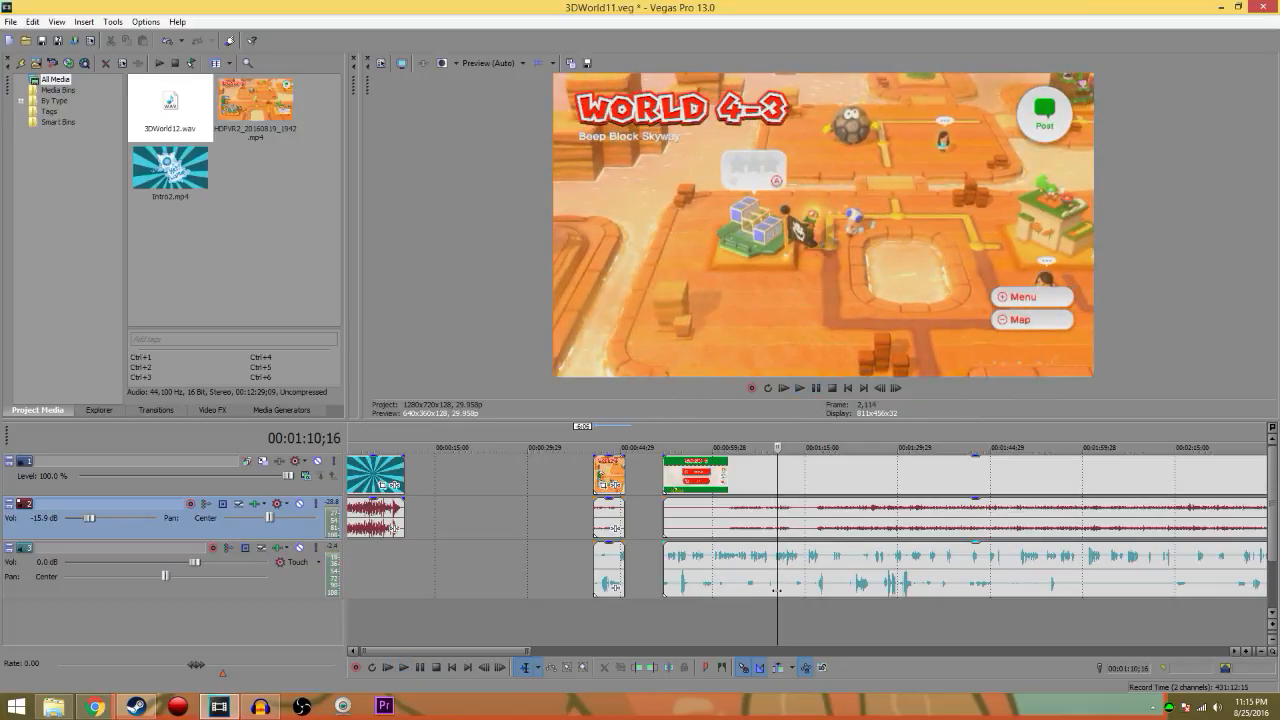
Split all tracks at about 1:10 and delete the pause-menu section with its audio and commentary before that point
{"action": "scroll", "coordinate": [802, 620], "scroll_direction": "up", "scroll_amount": 3}
{"action": "left_click_drag", "start_coordinate": [799, 614], "coordinate": [786, 615]}
{"action": "scroll", "coordinate": [799, 600], "scroll_direction": "down", "scroll_amount": 4}
{"action": "left_click", "coordinate": [703, 572]}
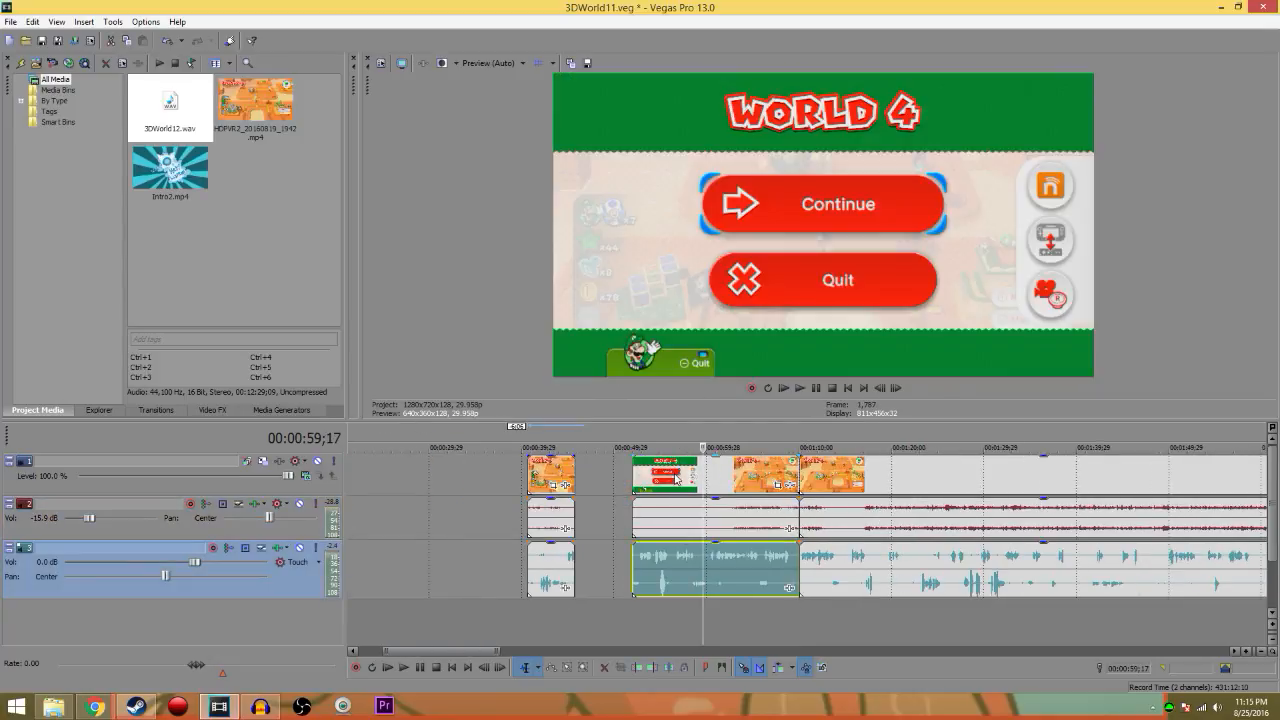
{"action": "left_click", "coordinate": [675, 478]}
{"action": "right_click", "coordinate": [675, 480]}
{"action": "left_click", "coordinate": [727, 617]}
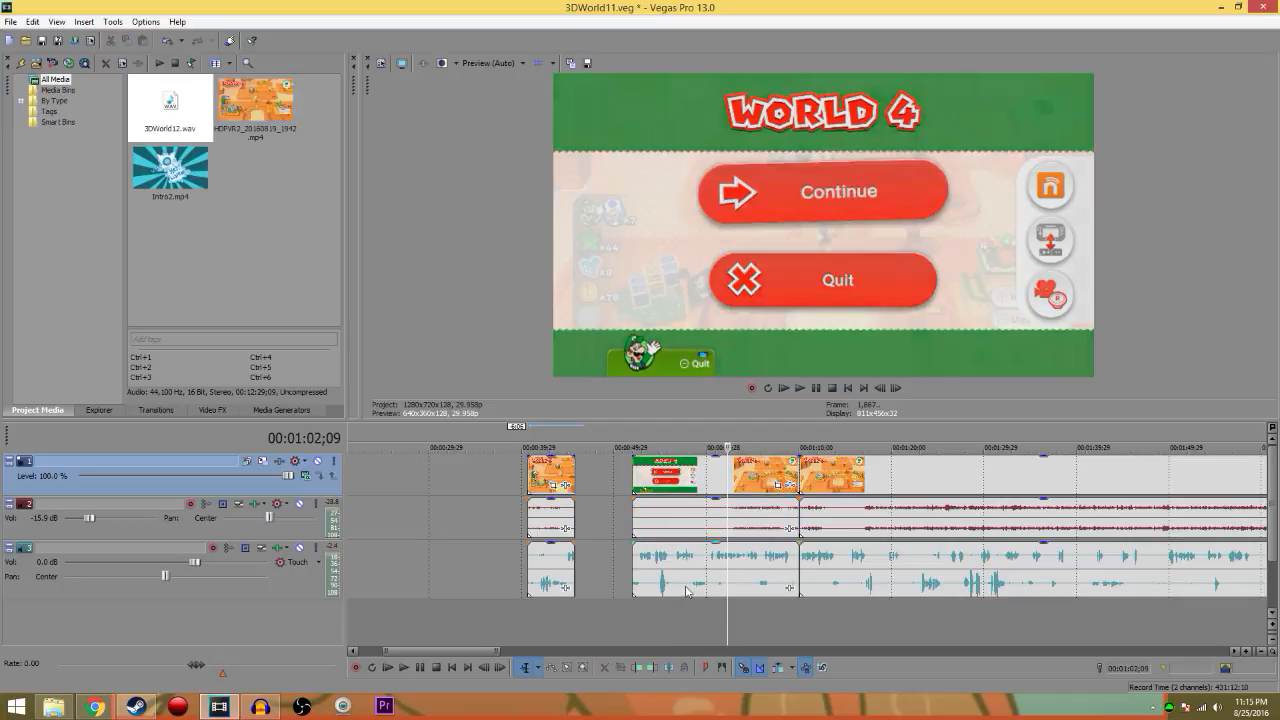
{"action": "right_click", "coordinate": [686, 490]}
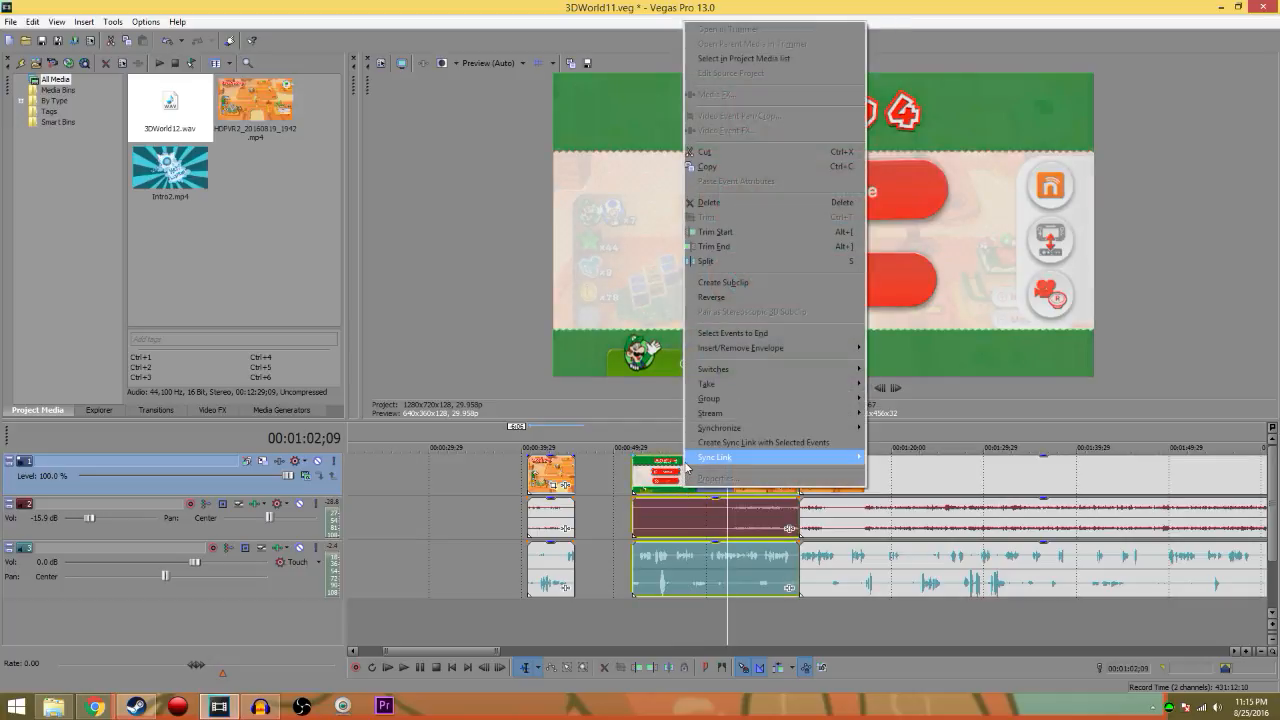
{"action": "left_click", "coordinate": [729, 206]}
Shift Intro2.mp4 to about 20 seconds and move the short opening segment with its commentary to the timeline start
{"action": "scroll", "coordinate": [593, 533], "scroll_direction": "down", "scroll_amount": 6}
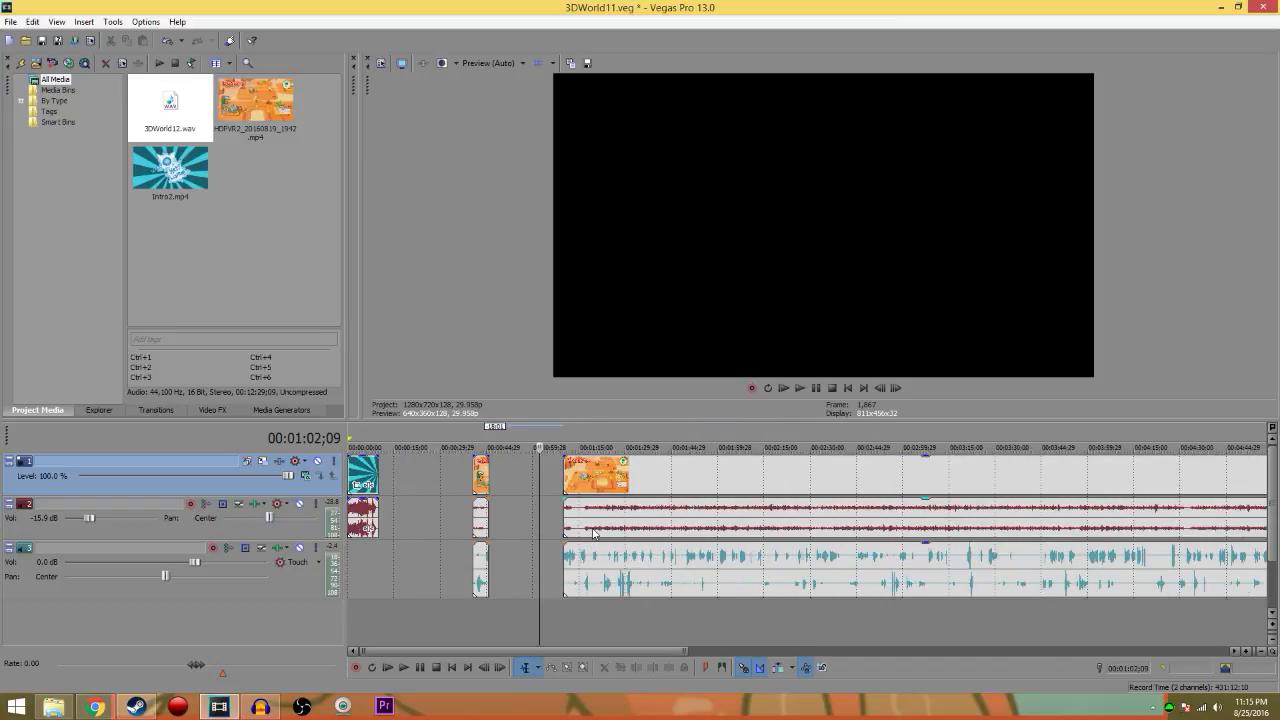
{"action": "mouse_move", "coordinate": [362, 474]}
{"action": "left_mouse_down"}
{"action": "mouse_move", "coordinate": [424, 476]}
{"action": "mouse_move", "coordinate": [350, 488]}
{"action": "left_mouse_up"}
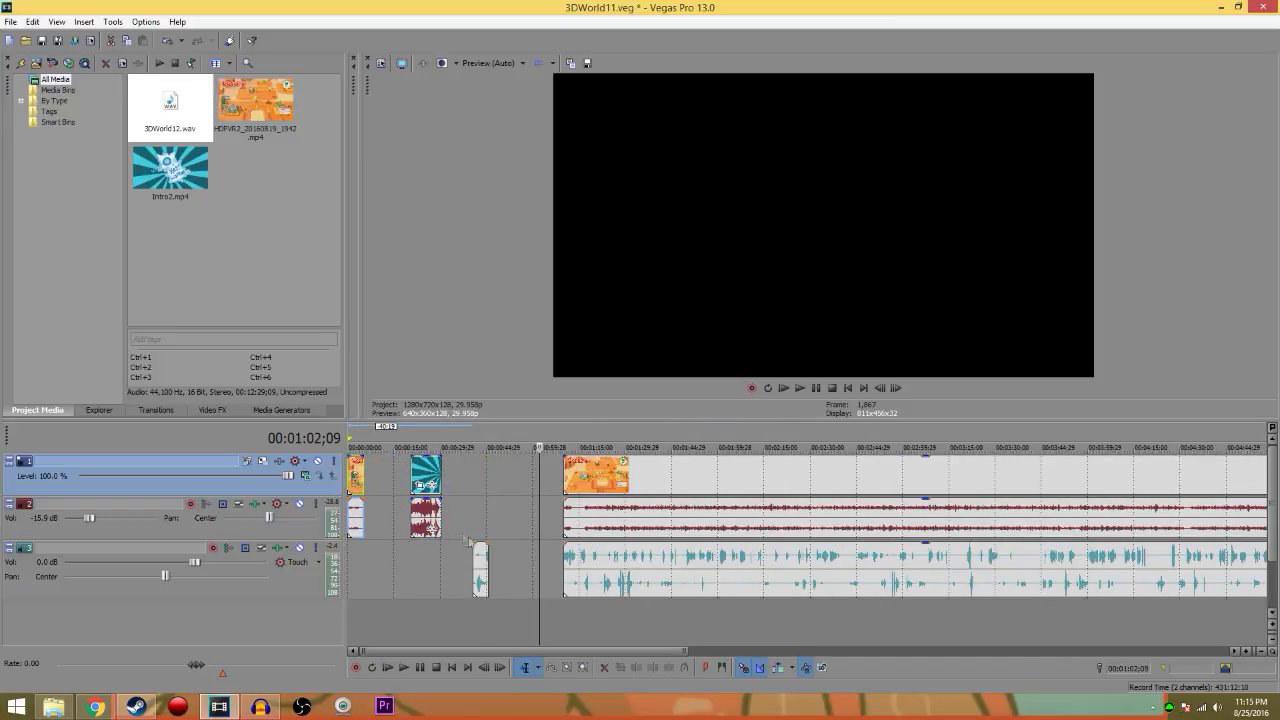
{"action": "left_click_drag", "start_coordinate": [483, 558], "coordinate": [349, 556]}
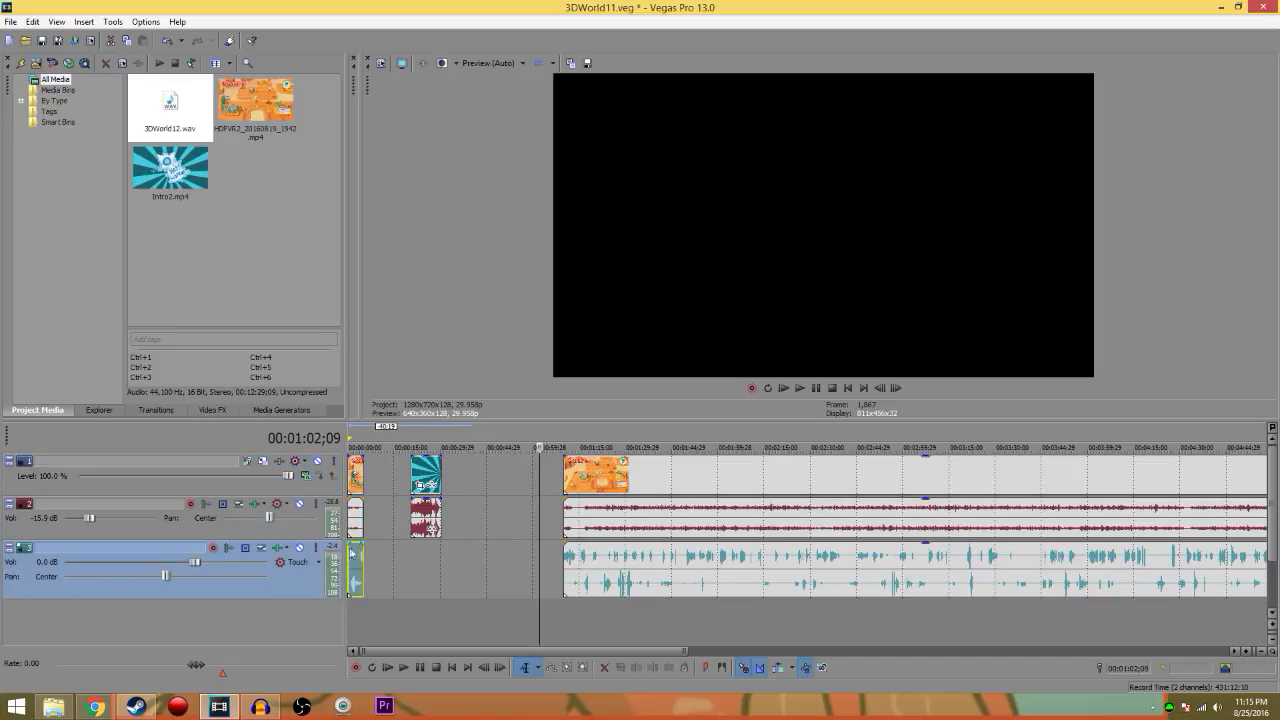
Close the gaps by placing Intro2.mp4 right after the opening segment and the remaining gameplay and commentary after it, and play the result
{"action": "scroll", "coordinate": [426, 554], "scroll_direction": "up", "scroll_amount": 4}
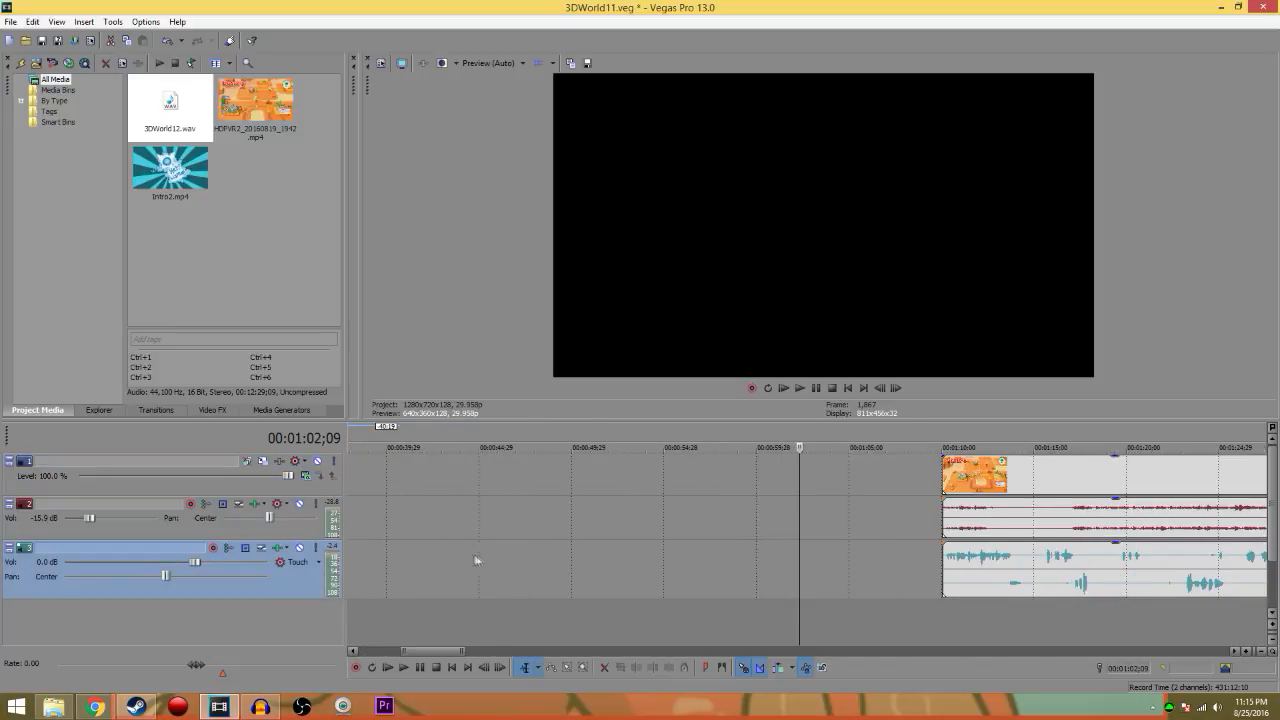
{"action": "scroll", "coordinate": [468, 555], "scroll_direction": "down", "scroll_amount": 3}
{"action": "left_click", "coordinate": [455, 523]}
{"action": "left_click_drag", "start_coordinate": [455, 523], "coordinate": [390, 523]}
{"action": "key", "text": "Home"}
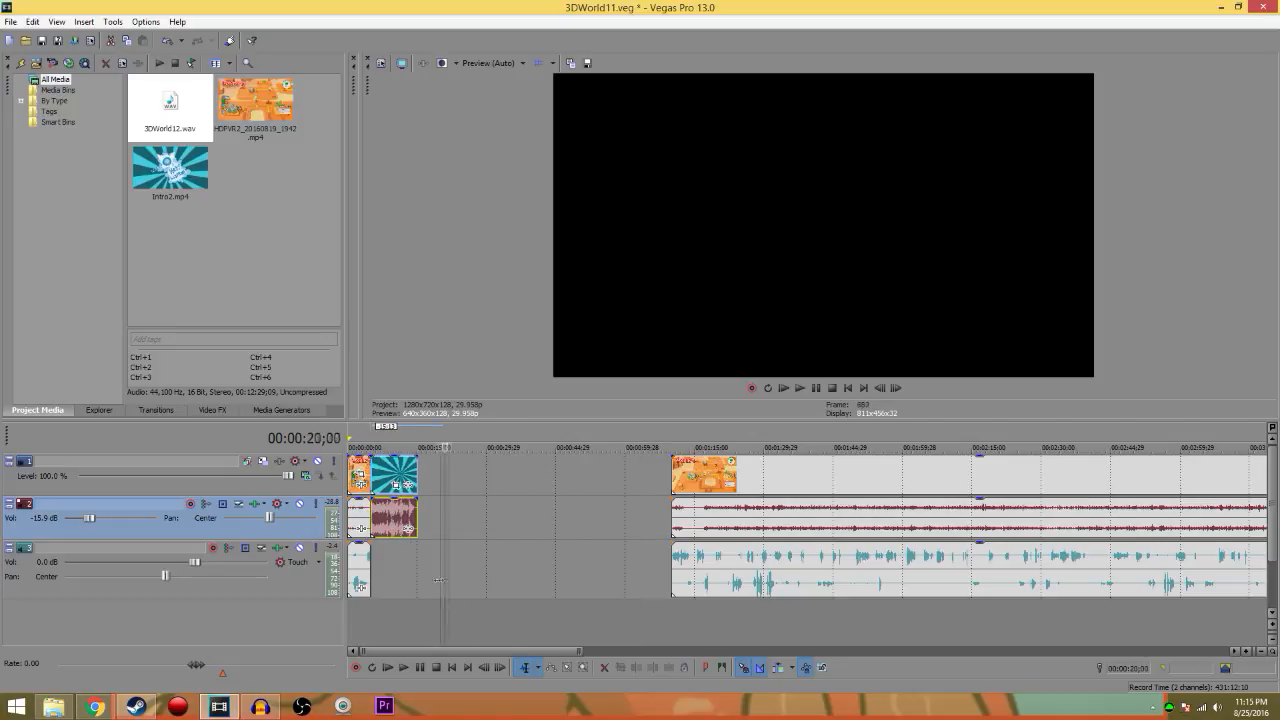
{"action": "left_click_drag", "start_coordinate": [704, 565], "coordinate": [456, 565]}
{"action": "left_click_drag", "start_coordinate": [738, 528], "coordinate": [488, 533]}
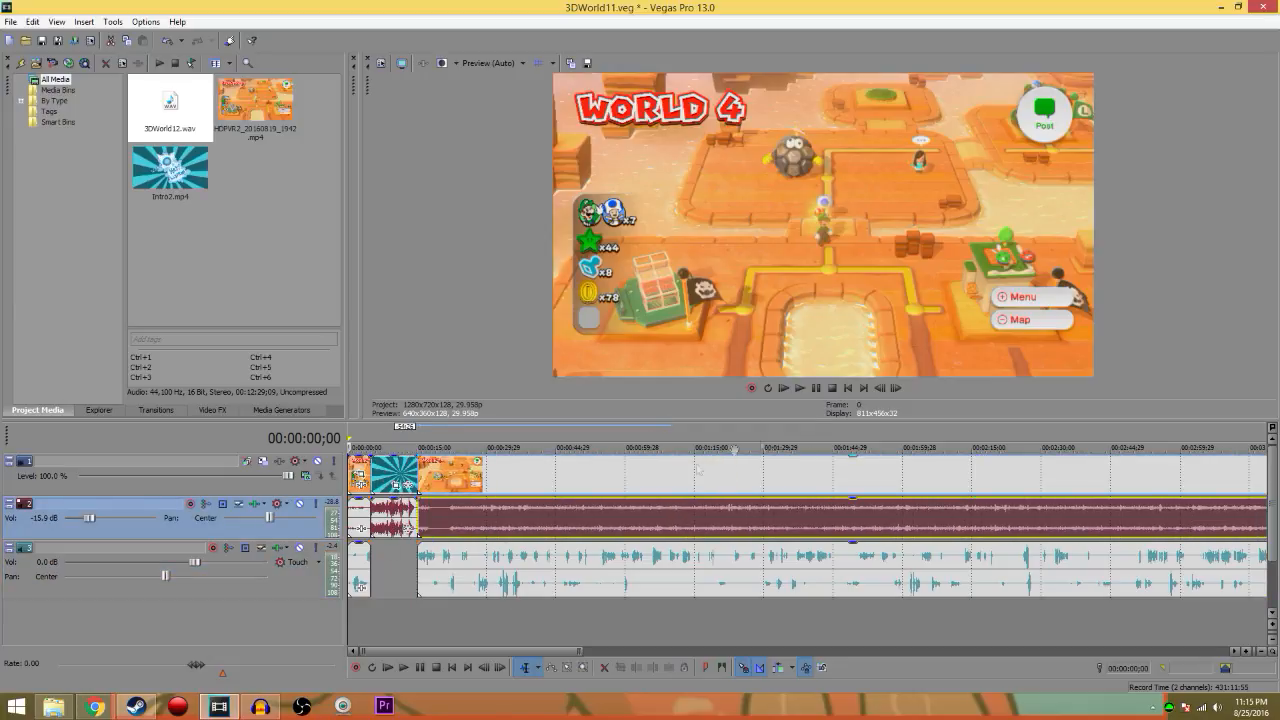
{"action": "left_click", "coordinate": [801, 390]}
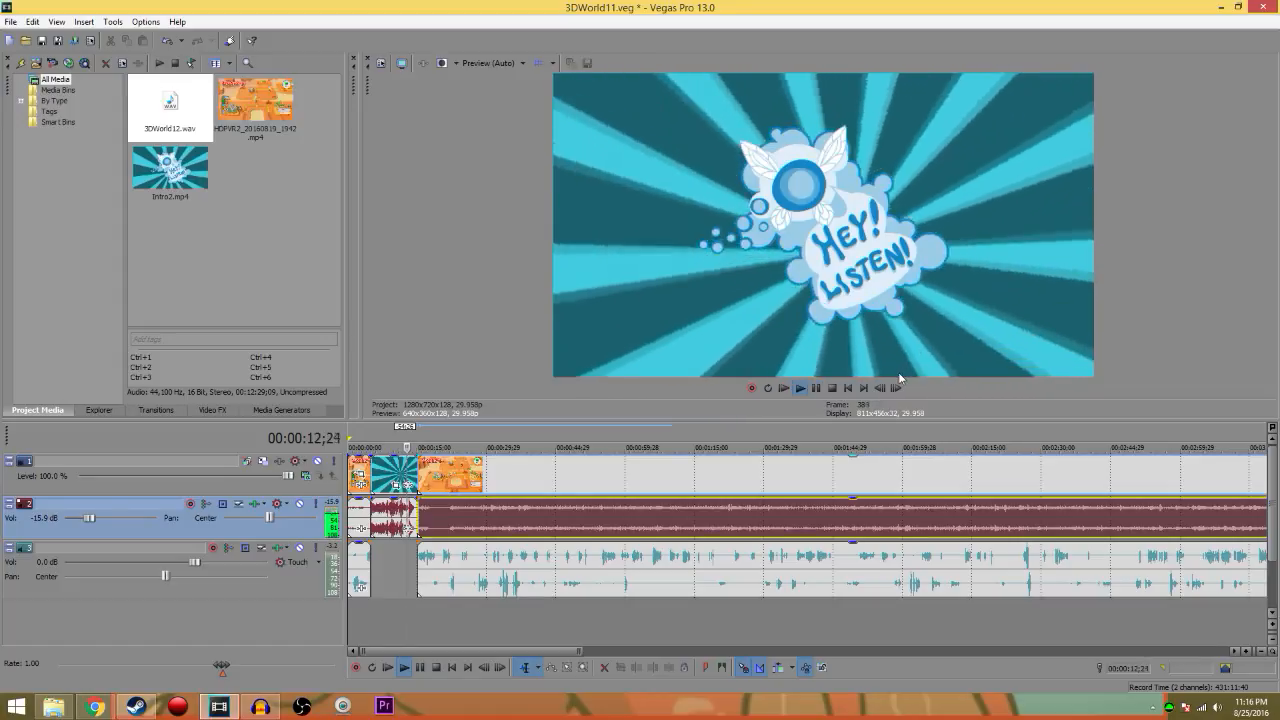
{"action": "left_click", "coordinate": [833, 388]}
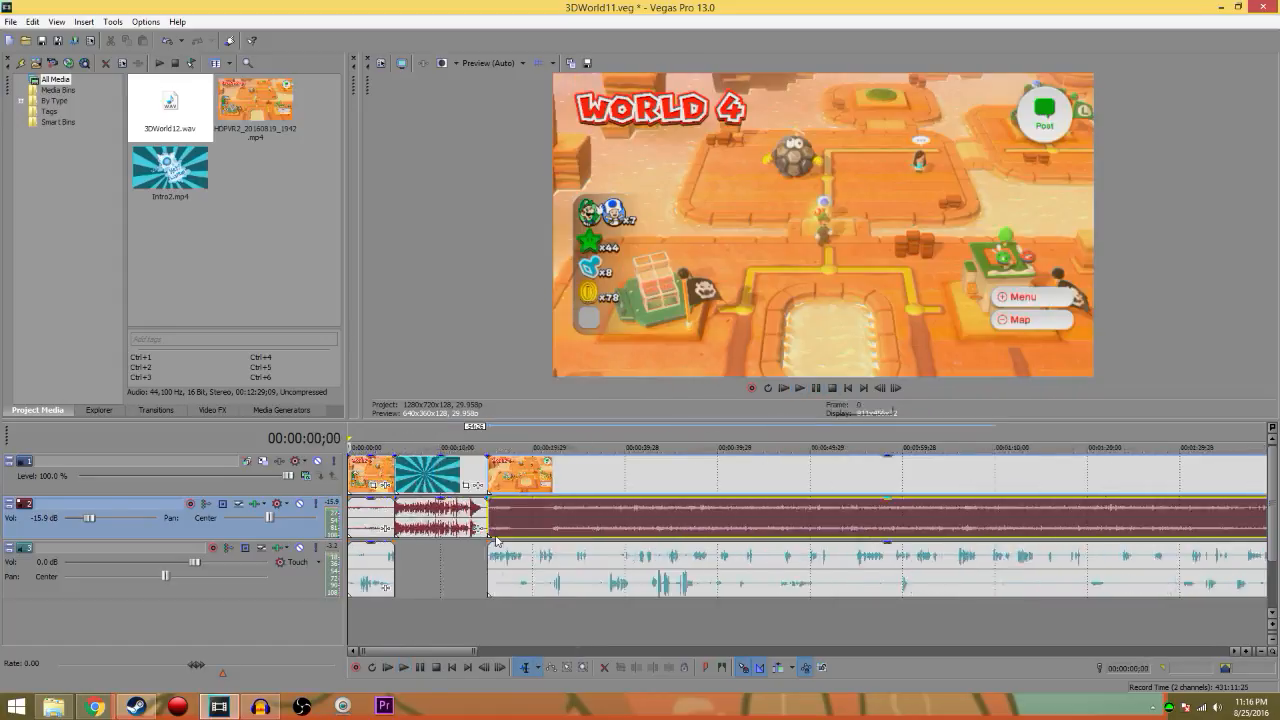
Add fade-ins of about 10 frames to the gameplay audio and video where they start after the intro at 00:00:15;03
{"action": "scroll", "coordinate": [916, 462], "scroll_direction": "up", "scroll_amount": 5}
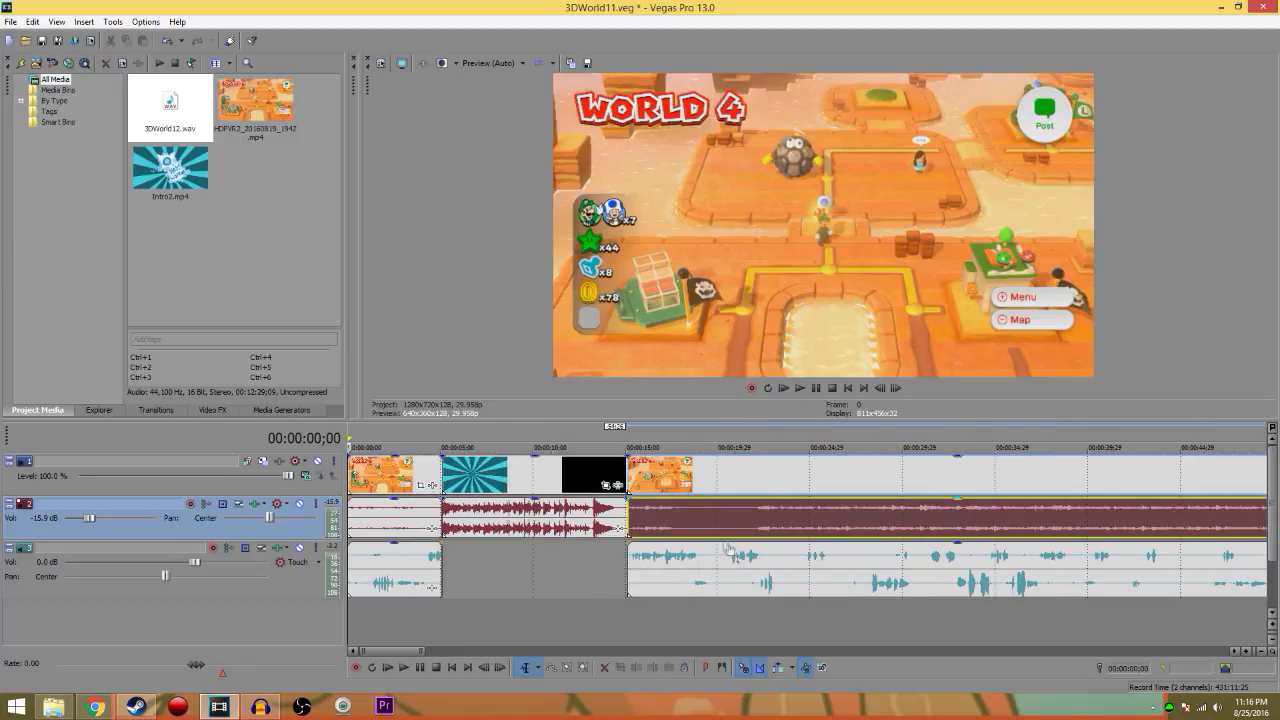
{"action": "scroll", "coordinate": [719, 545], "scroll_direction": "up", "scroll_amount": 2}
{"action": "left_click", "coordinate": [720, 636]}
{"action": "scroll", "coordinate": [762, 626], "scroll_direction": "up", "scroll_amount": 3}
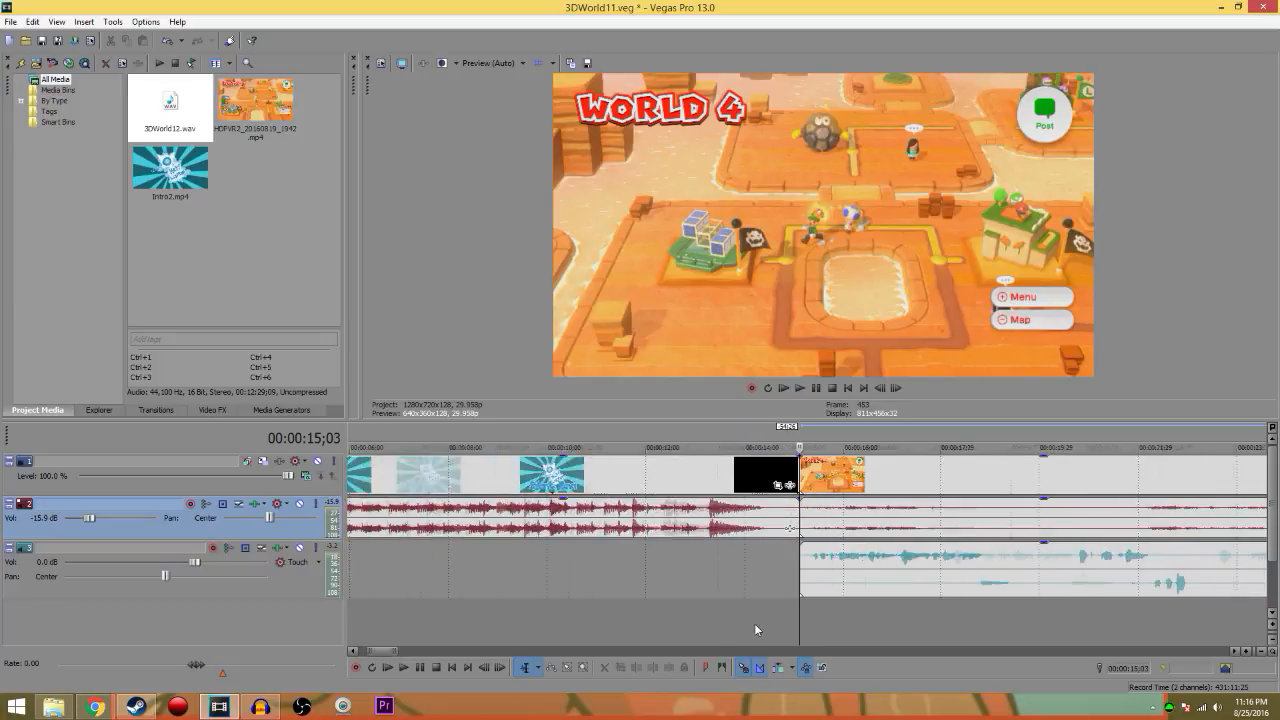
{"action": "scroll", "coordinate": [754, 623], "scroll_direction": "down", "scroll_amount": 2}
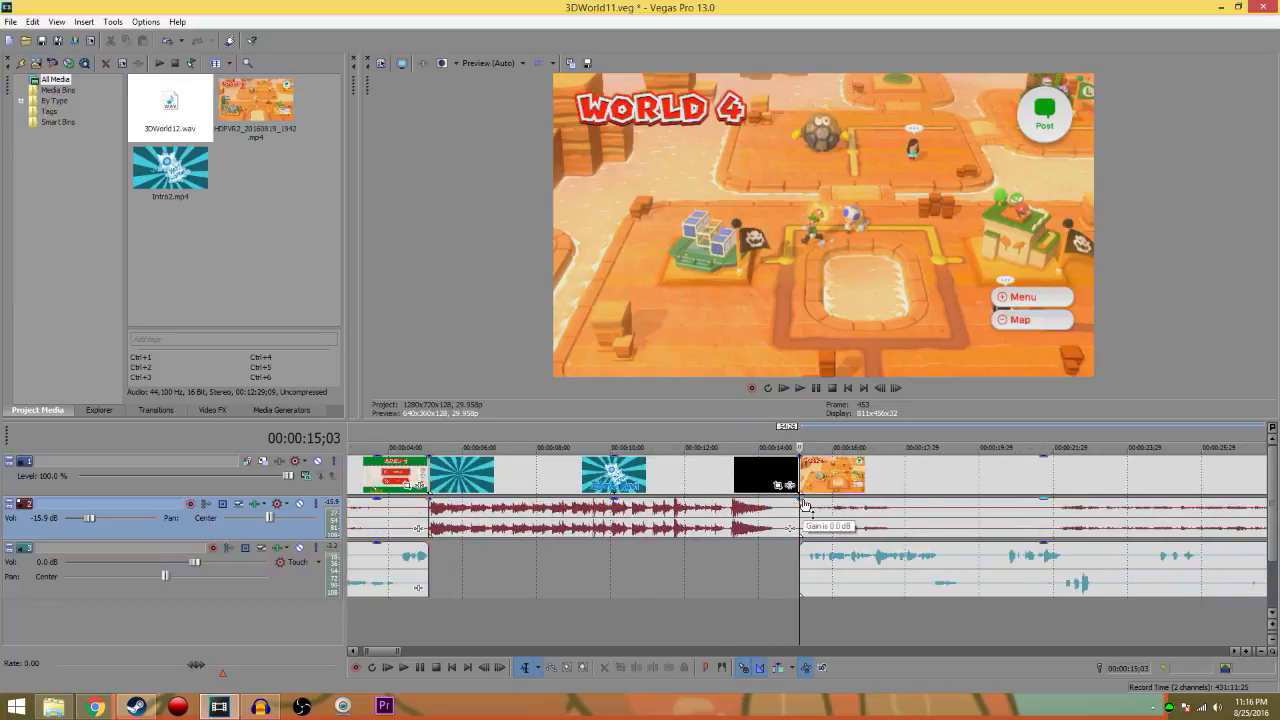
{"action": "left_click", "coordinate": [803, 502]}
{"action": "left_click_drag", "start_coordinate": [810, 499], "coordinate": [811, 499]}
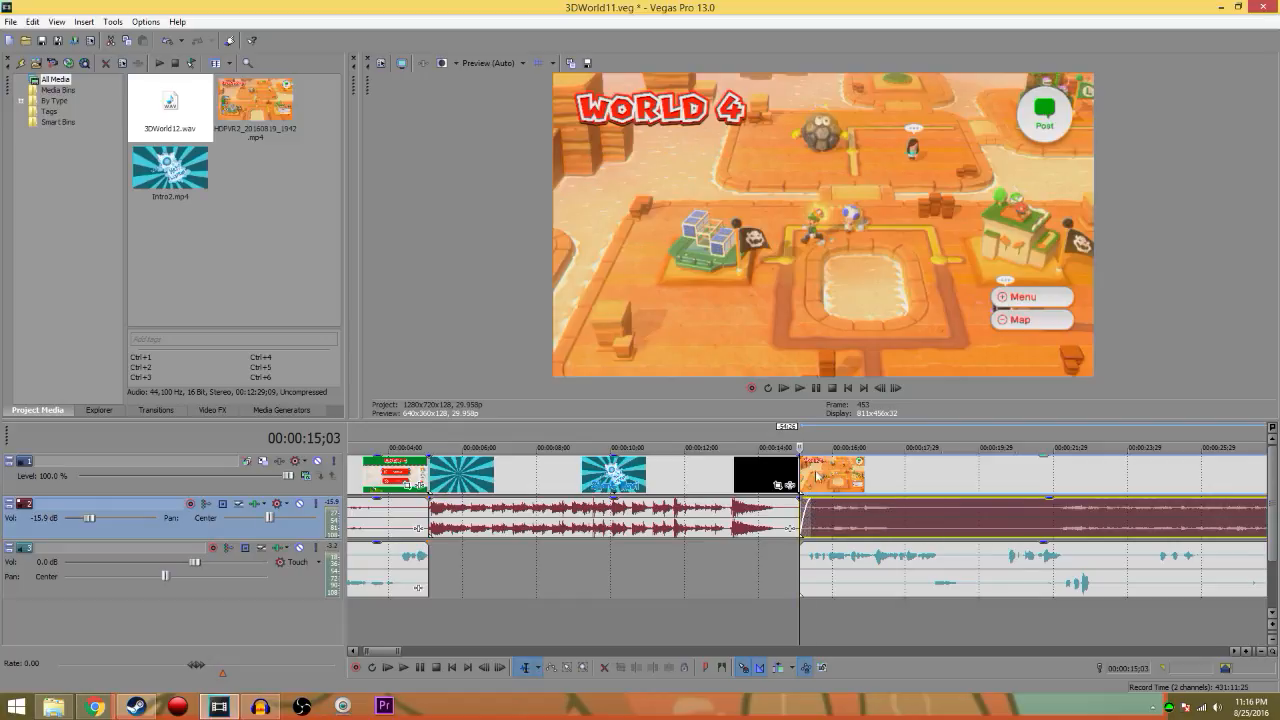
{"action": "left_click_drag", "start_coordinate": [799, 621], "coordinate": [810, 619]}
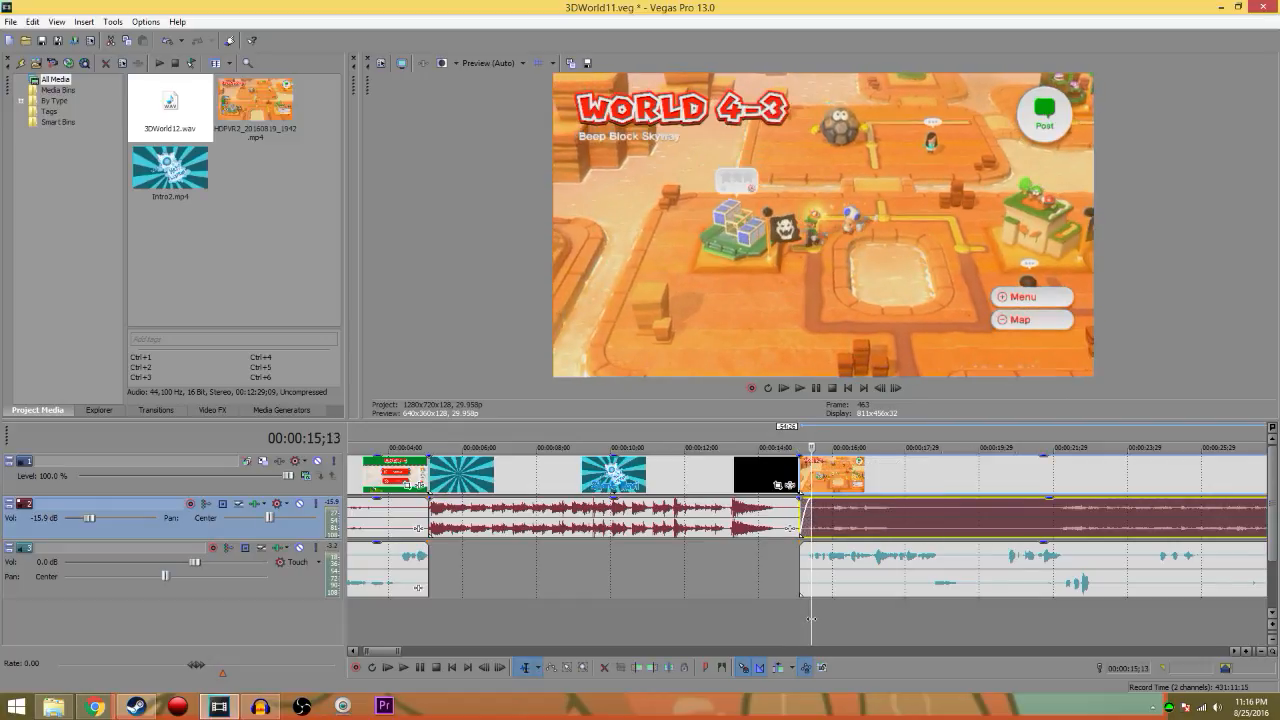
{"action": "left_click_drag", "start_coordinate": [800, 460], "coordinate": [811, 461]}
Play the transition from the intro into the gameplay to check the new fade-ins
{"action": "left_click", "coordinate": [792, 622]}
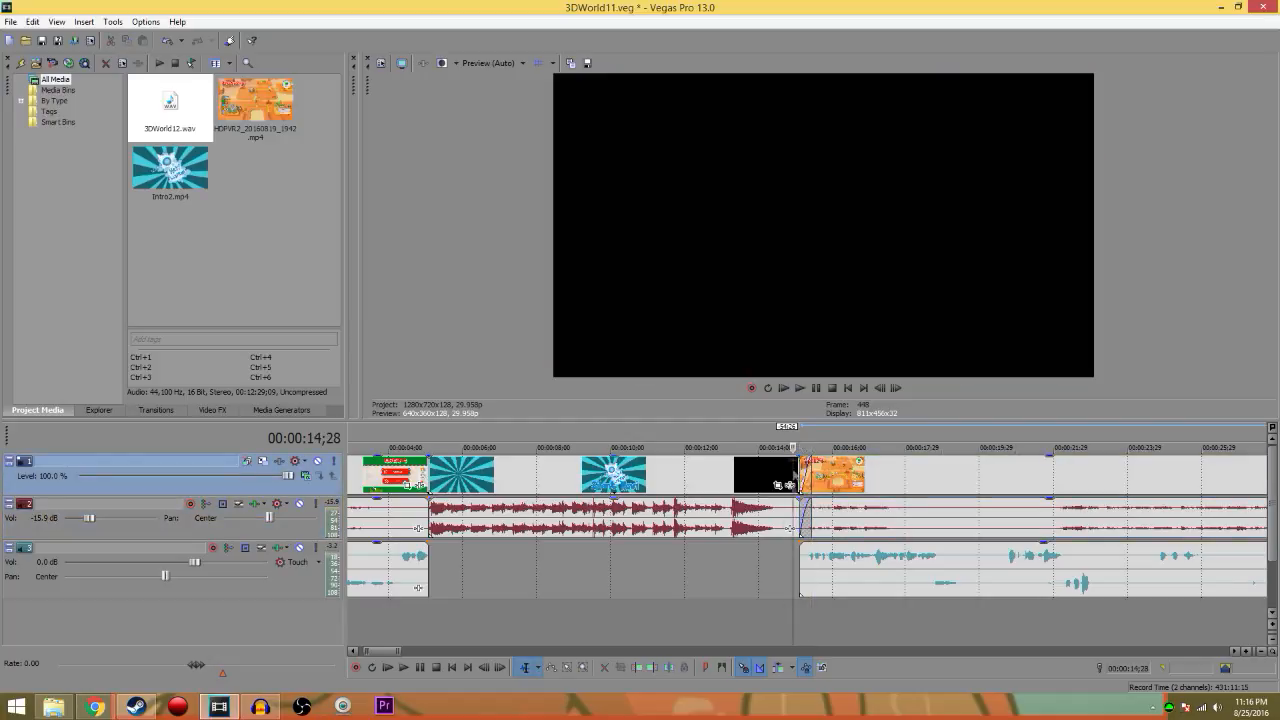
{"action": "left_click", "coordinate": [800, 388]}
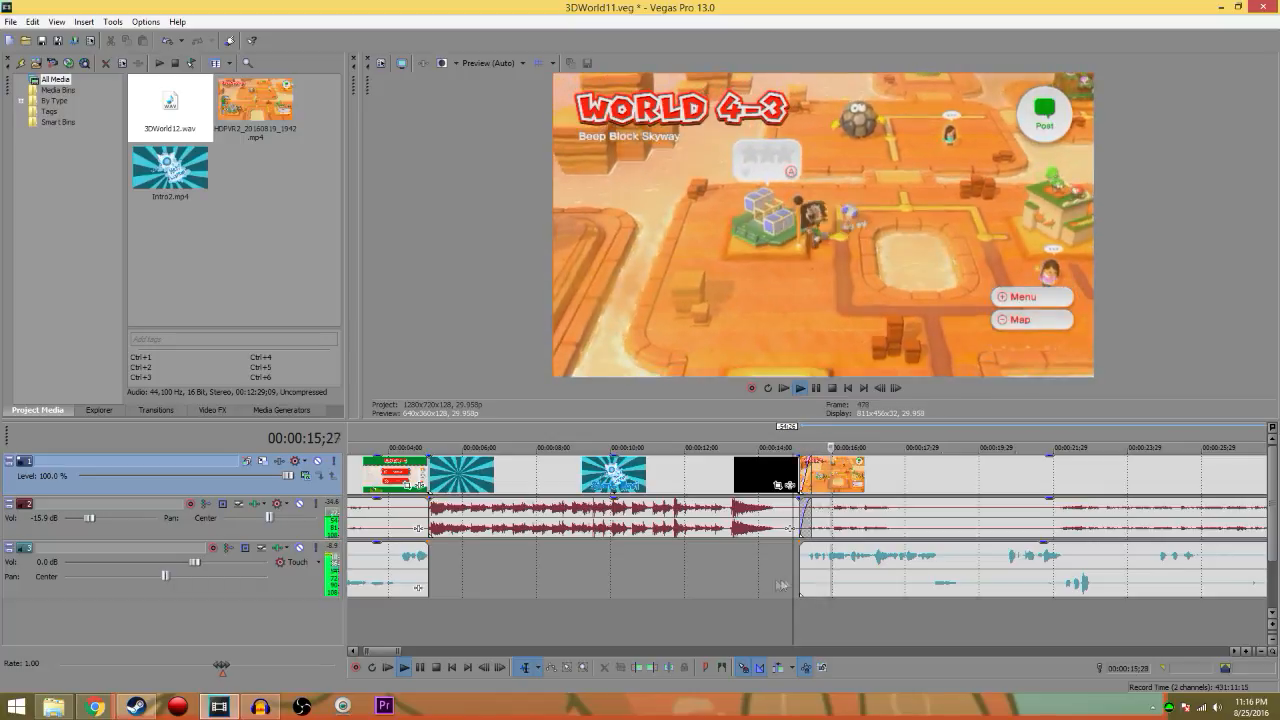
{"action": "left_click", "coordinate": [735, 610]}
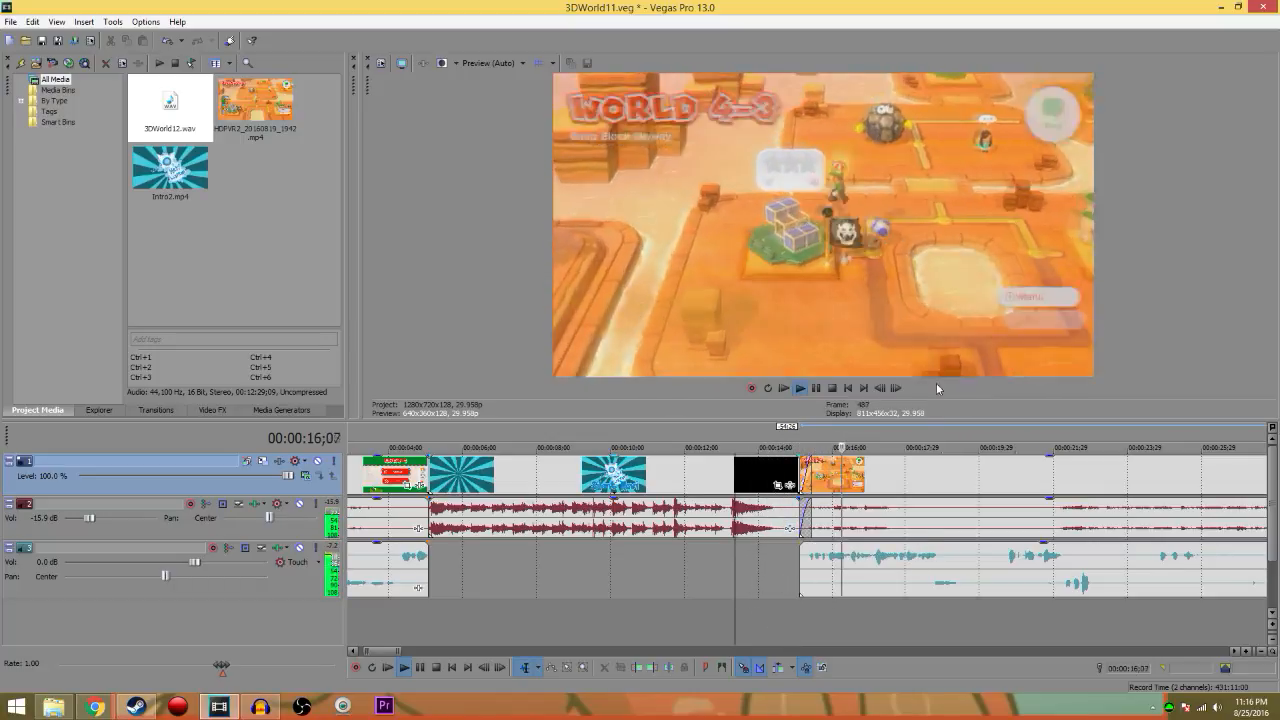
Play the gameplay and commentary after the intro from about 00:00:42 to check their sync, lowering the system volume
{"action": "key", "text": "space"}
{"action": "scroll", "coordinate": [887, 578], "scroll_direction": "down", "scroll_amount": 4}
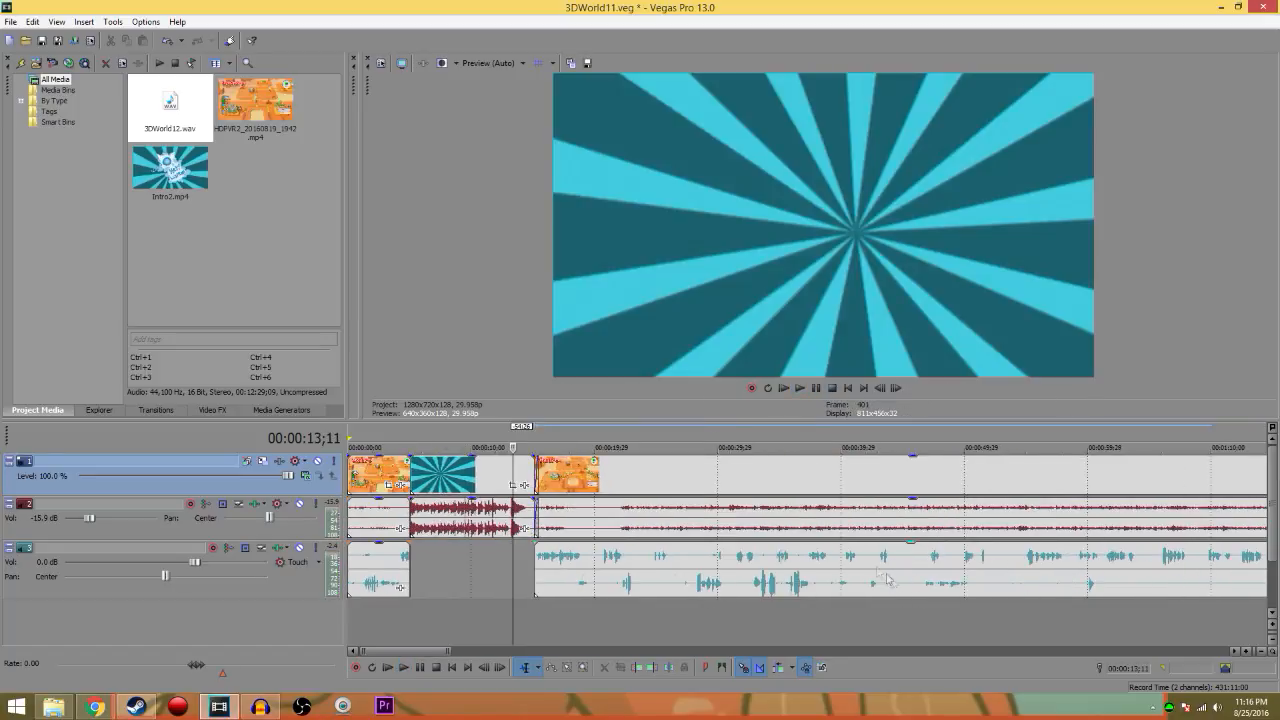
{"action": "scroll", "coordinate": [660, 632], "scroll_direction": "down", "scroll_amount": 2}
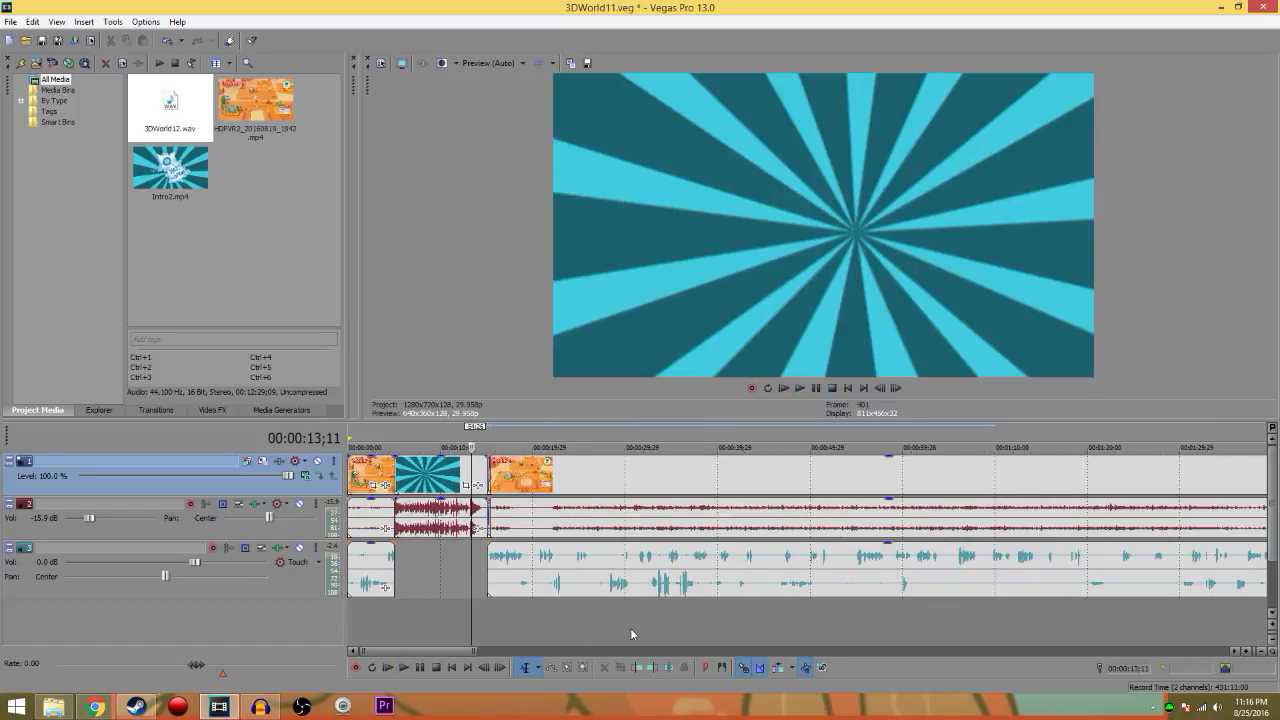
{"action": "scroll", "coordinate": [620, 632], "scroll_direction": "down", "scroll_amount": 2}
{"action": "left_click", "coordinate": [545, 616]}
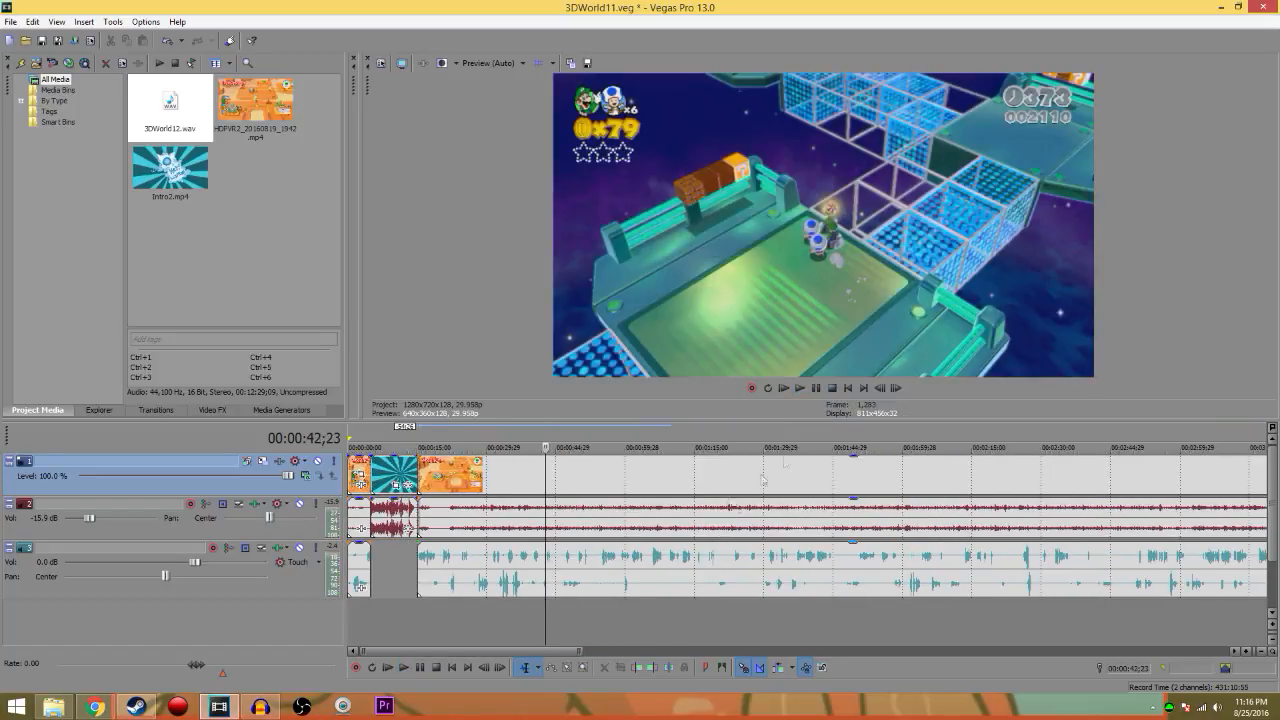
{"action": "left_click", "coordinate": [798, 388]}
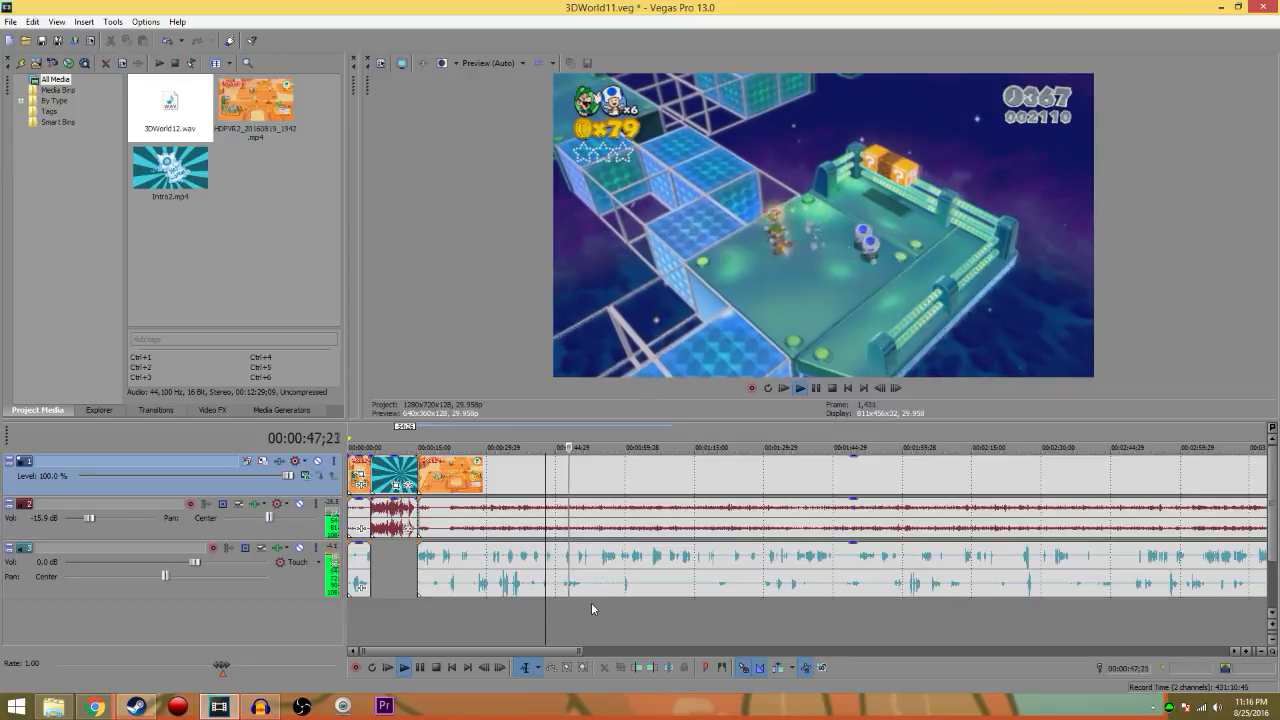
{"action": "left_click", "coordinate": [603, 607]}
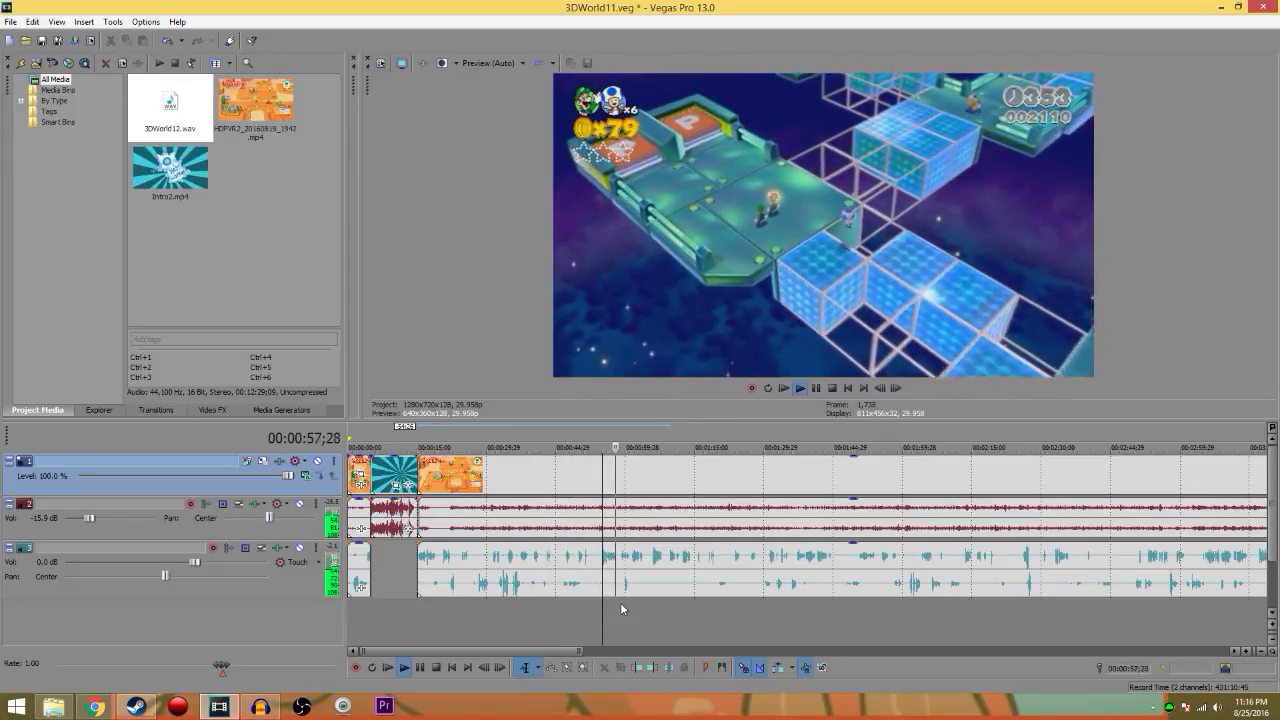
{"action": "key", "text": "XF86AudioLowerVolume"}
{"action": "key", "text": "XF86AudioLowerVolume"}
{"action": "key", "text": "XF86AudioLowerVolume"}
{"action": "key", "text": "XF86AudioLowerVolume"}
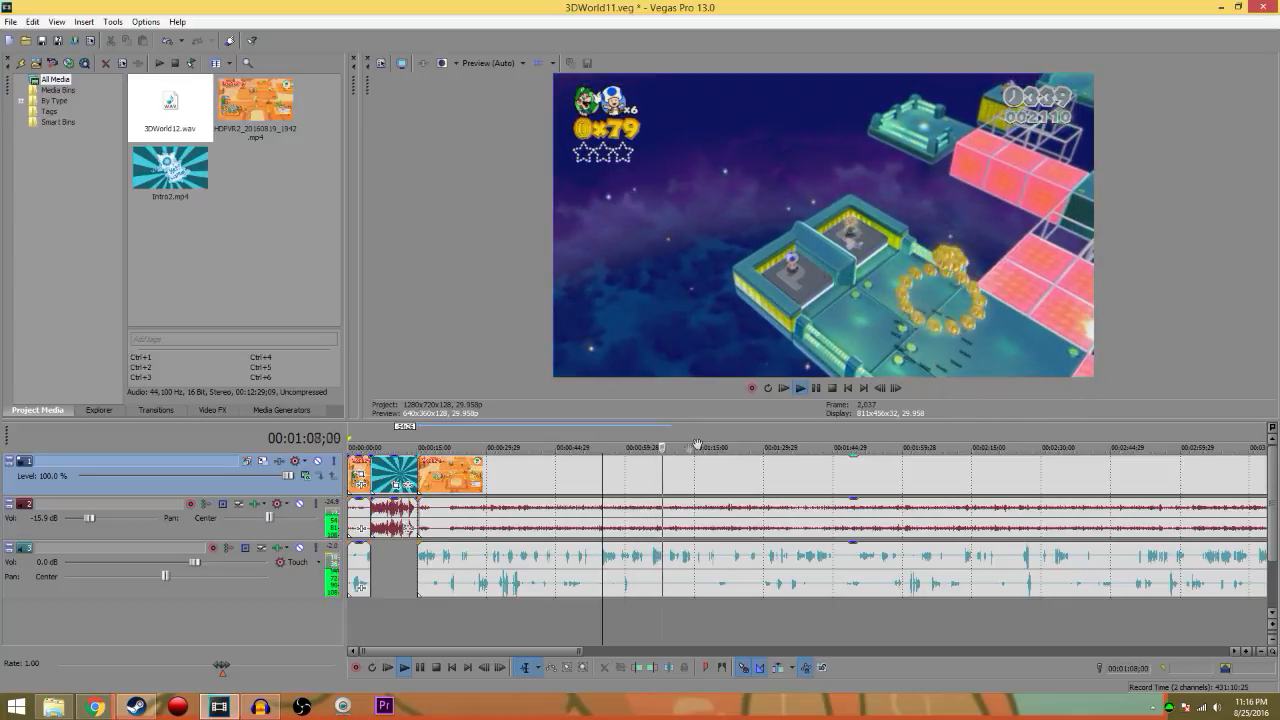
Spot-check the commentary against the gameplay by playing short passages between about 00:01:14 and 00:02:27
{"action": "left_click", "coordinate": [690, 602]}
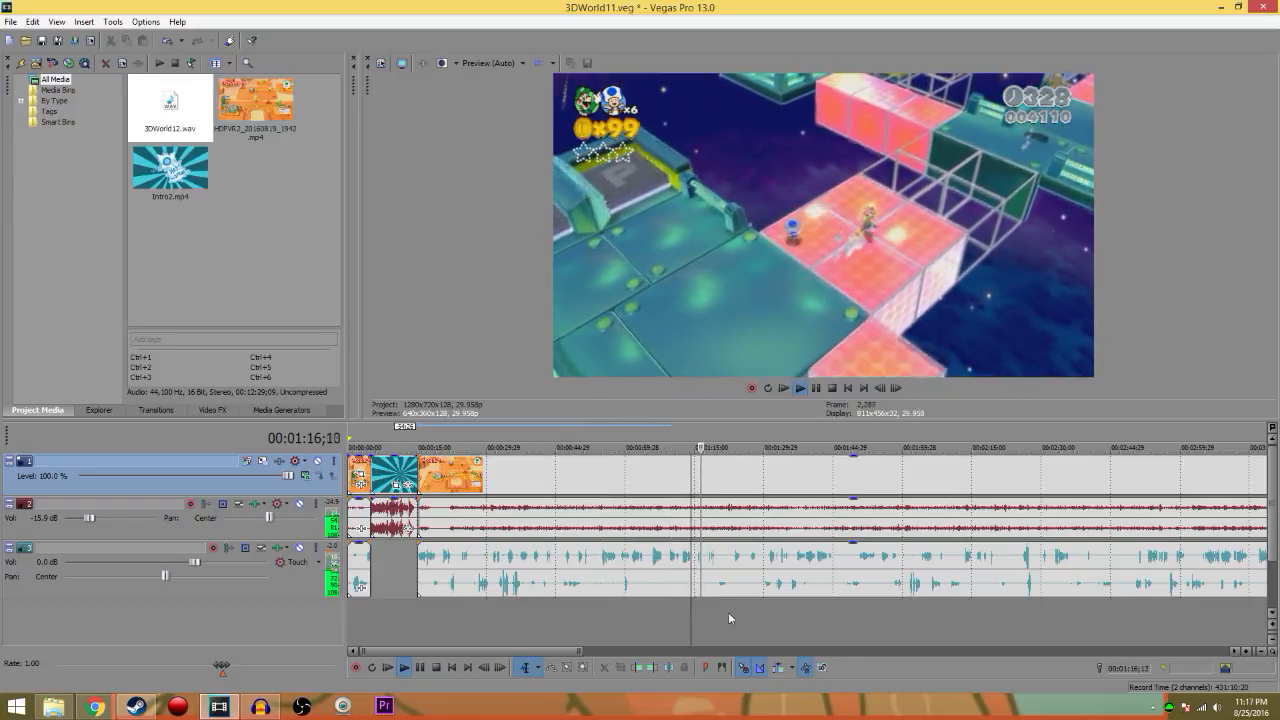
{"action": "left_click", "coordinate": [738, 605]}
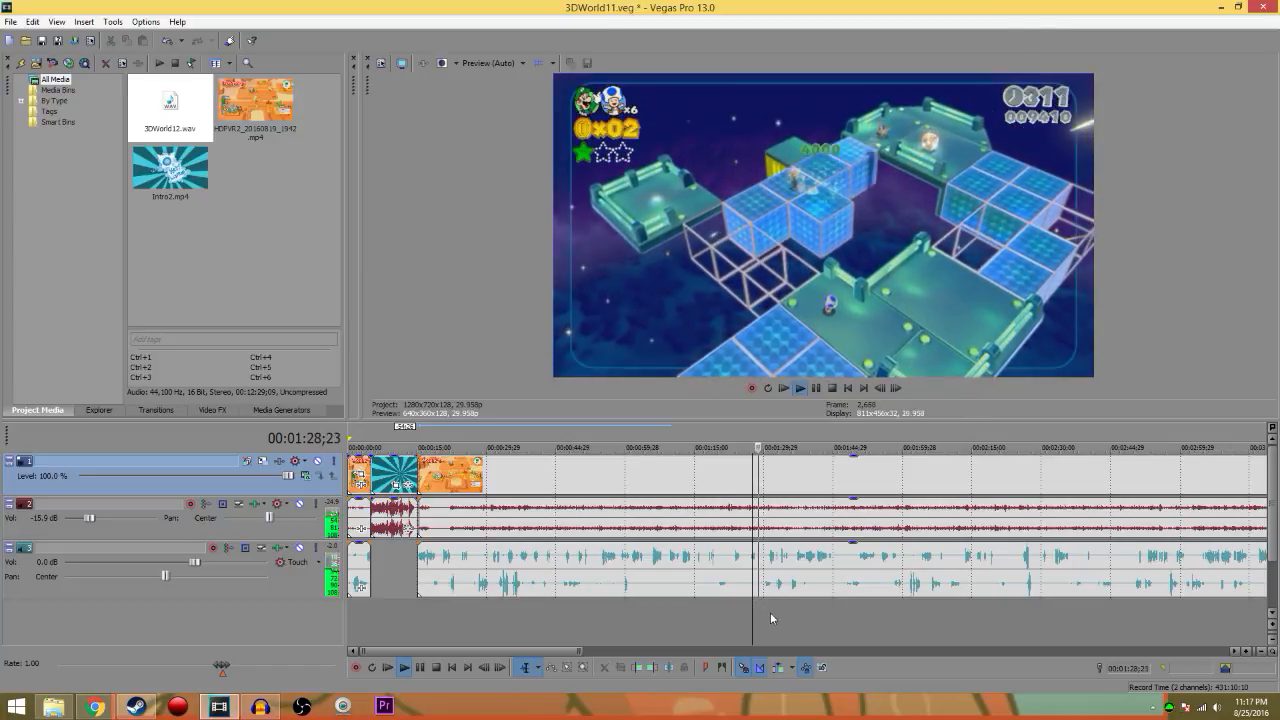
{"action": "left_click", "coordinate": [774, 609]}
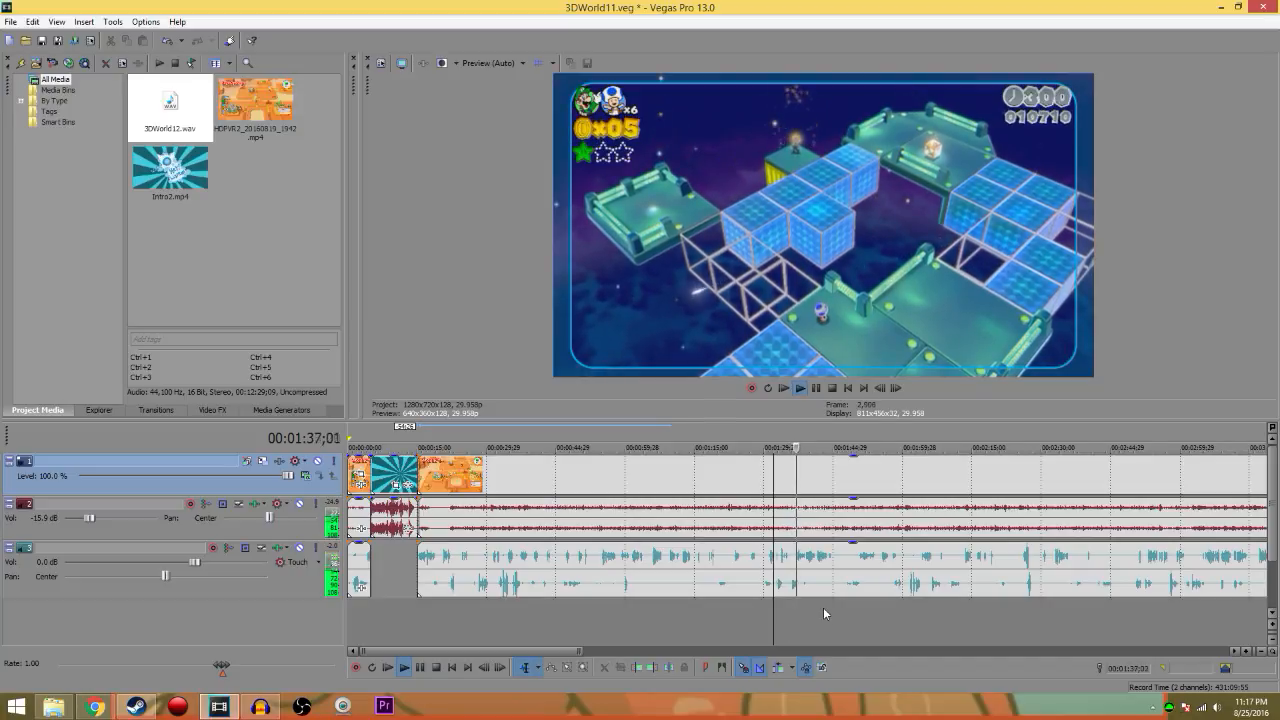
{"action": "left_click", "coordinate": [824, 607]}
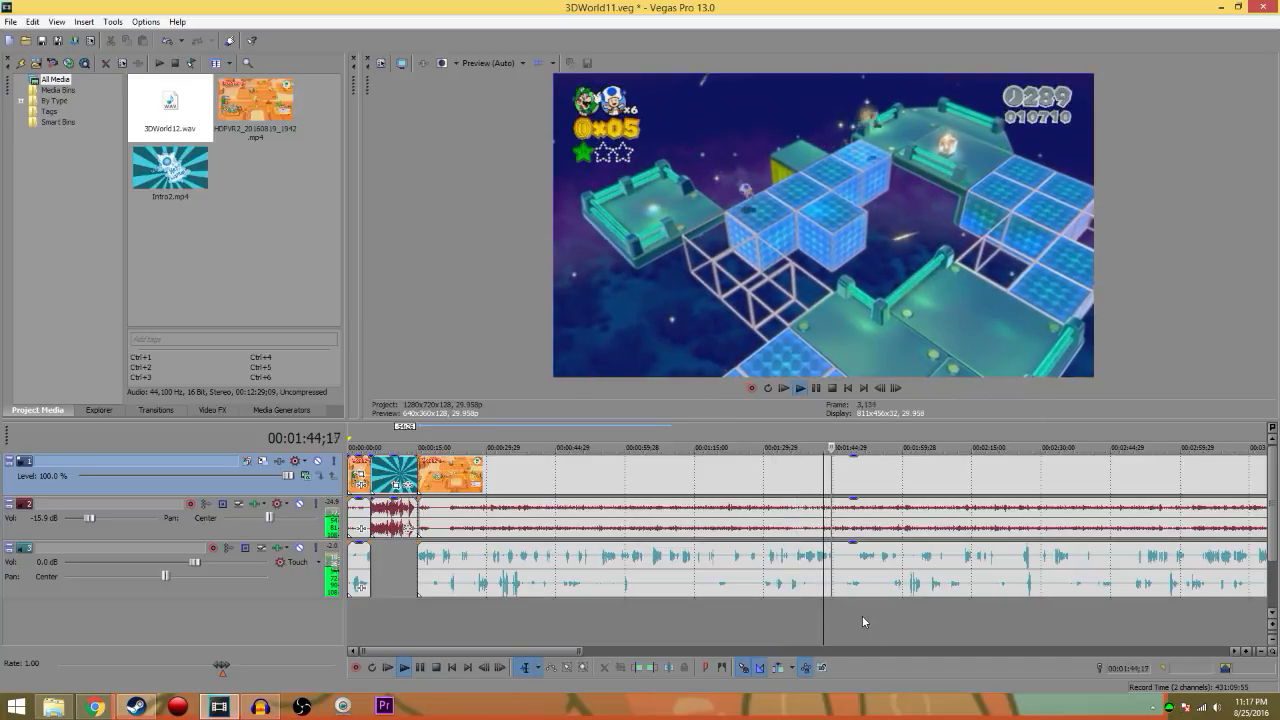
{"action": "left_click", "coordinate": [860, 605]}
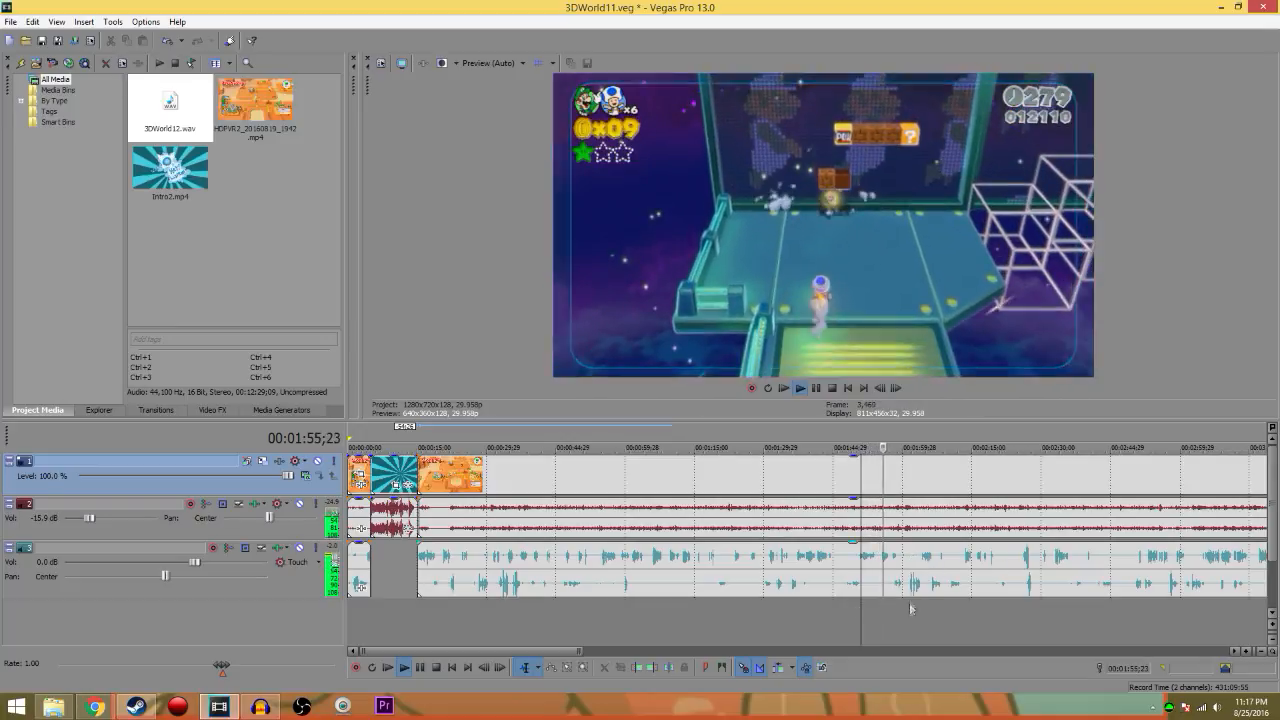
{"action": "left_click", "coordinate": [897, 606]}
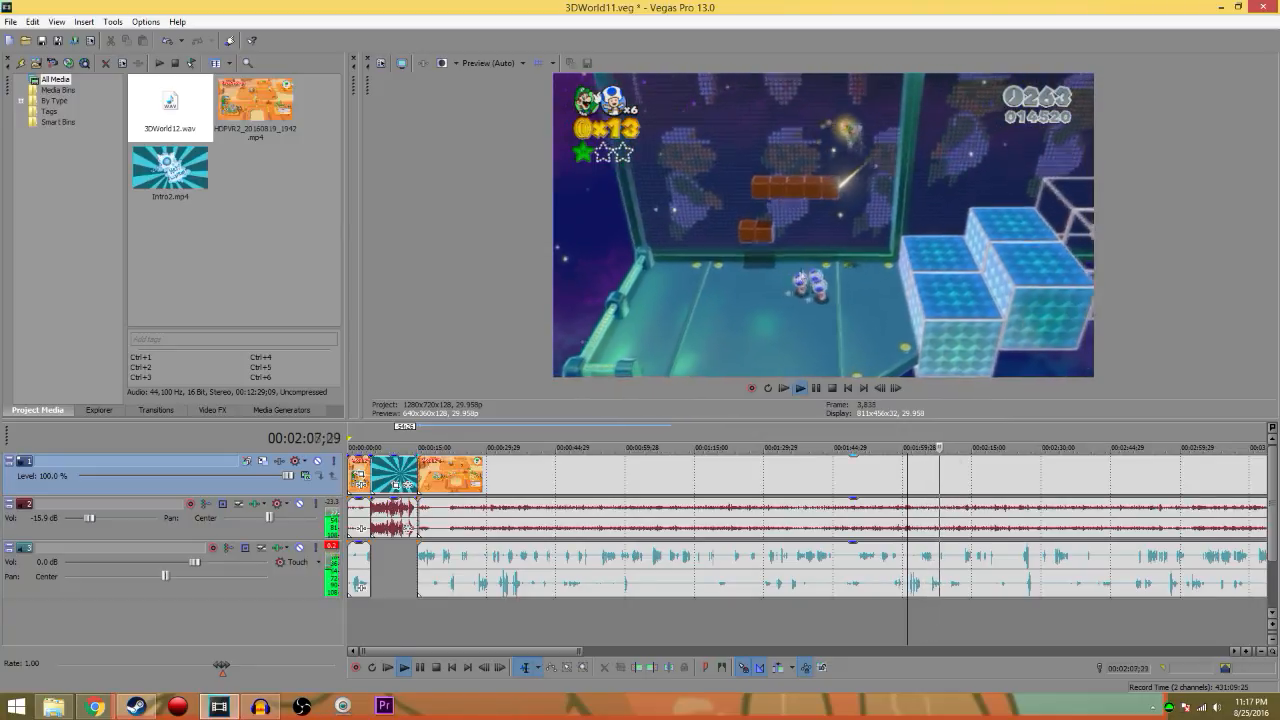
{"action": "left_click", "coordinate": [962, 607]}
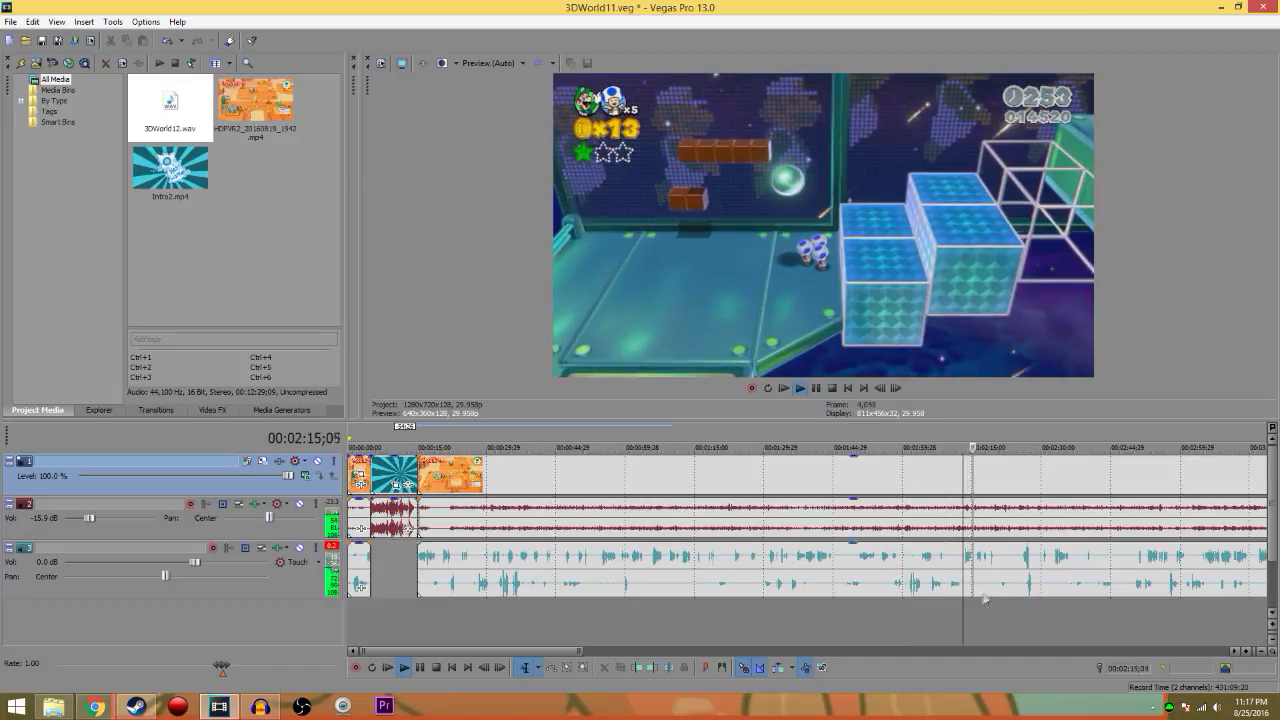
{"action": "left_click", "coordinate": [1028, 607]}
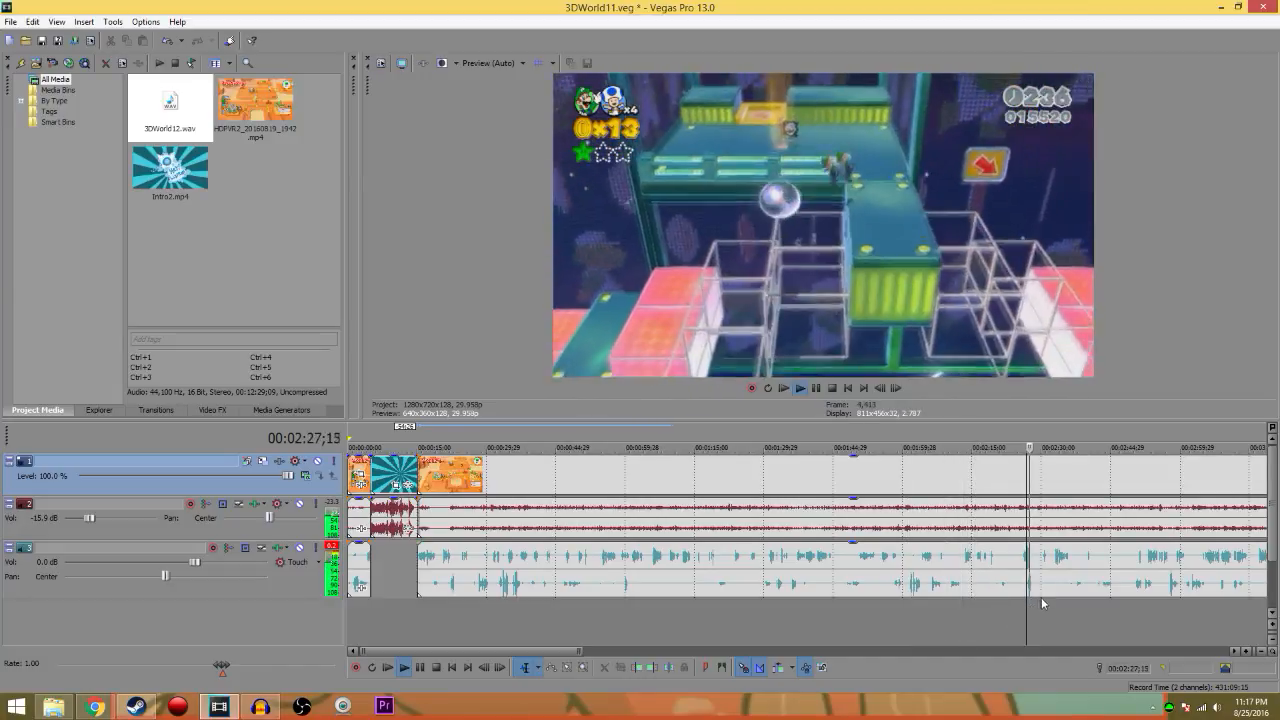
Check sync across the middle of the episode by playing short passages between about 00:03:11 and 00:06:03
{"action": "scroll", "coordinate": [1040, 597], "scroll_direction": "down", "scroll_amount": 4}
{"action": "scroll", "coordinate": [1040, 597], "scroll_direction": "down", "scroll_amount": 2}
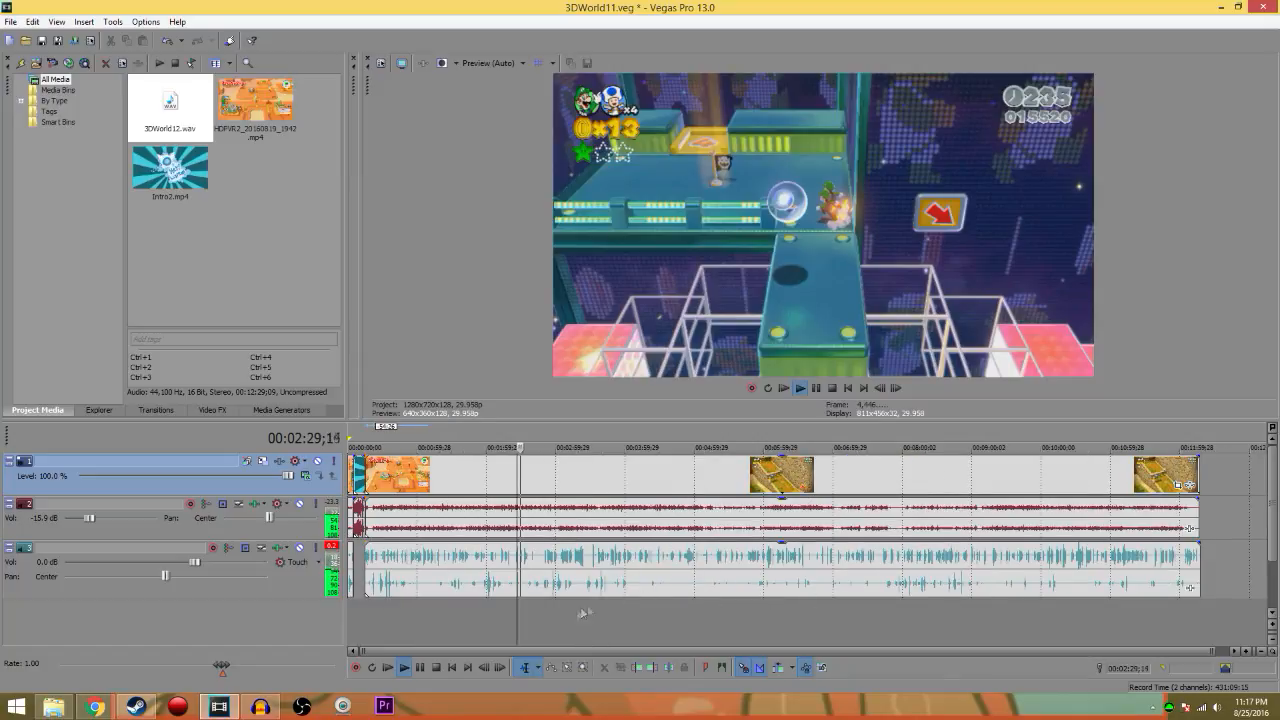
{"action": "scroll", "coordinate": [660, 468], "scroll_direction": "down", "scroll_amount": 1}
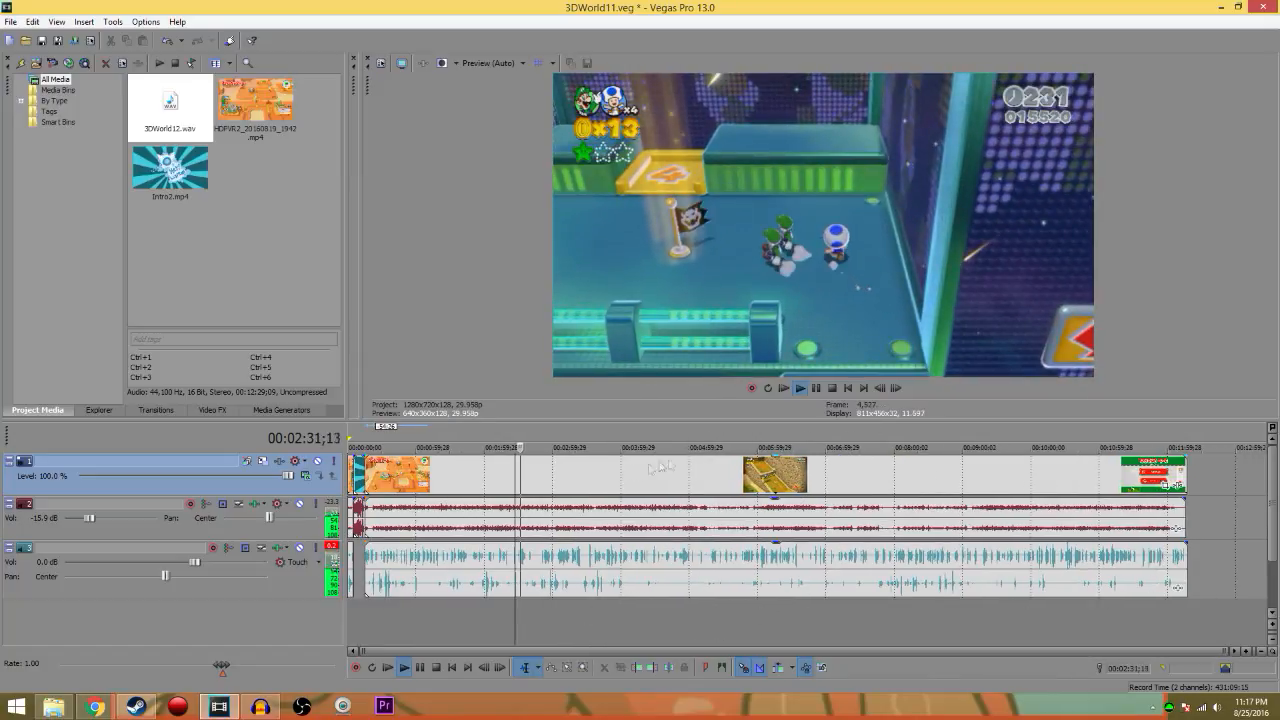
{"action": "left_click", "coordinate": [565, 608]}
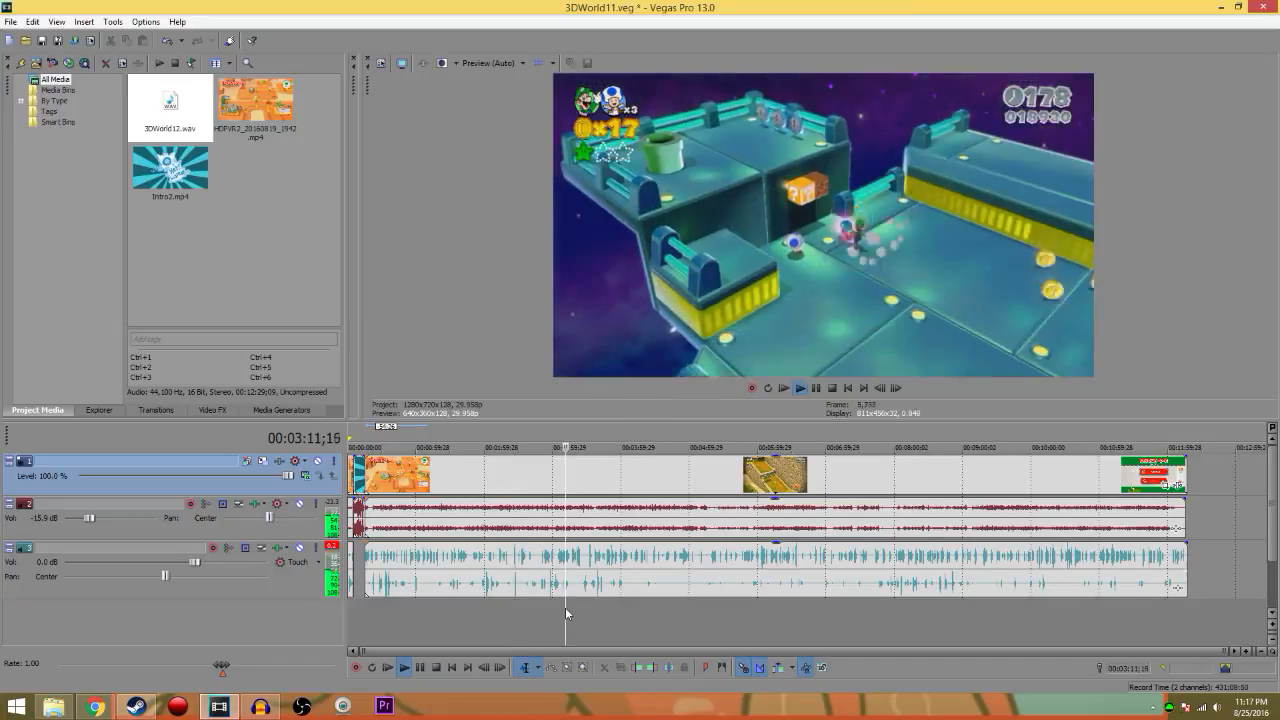
{"action": "left_click", "coordinate": [617, 610]}
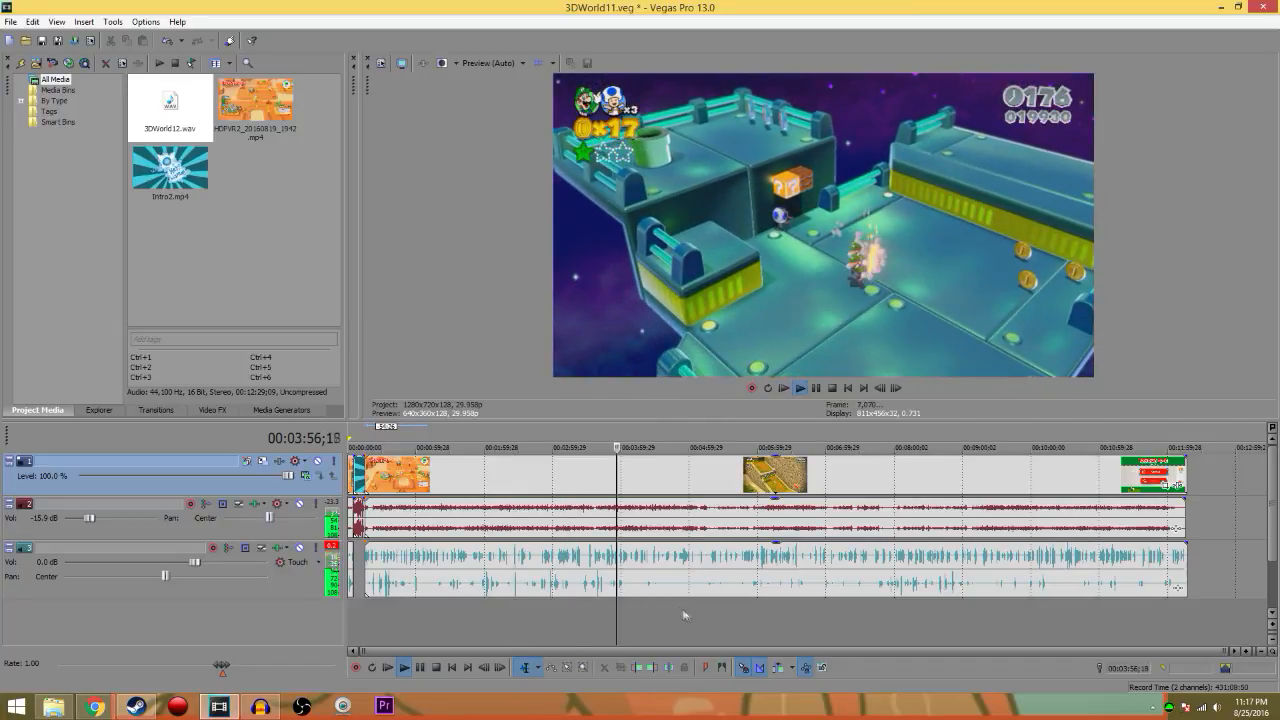
{"action": "left_click", "coordinate": [678, 606]}
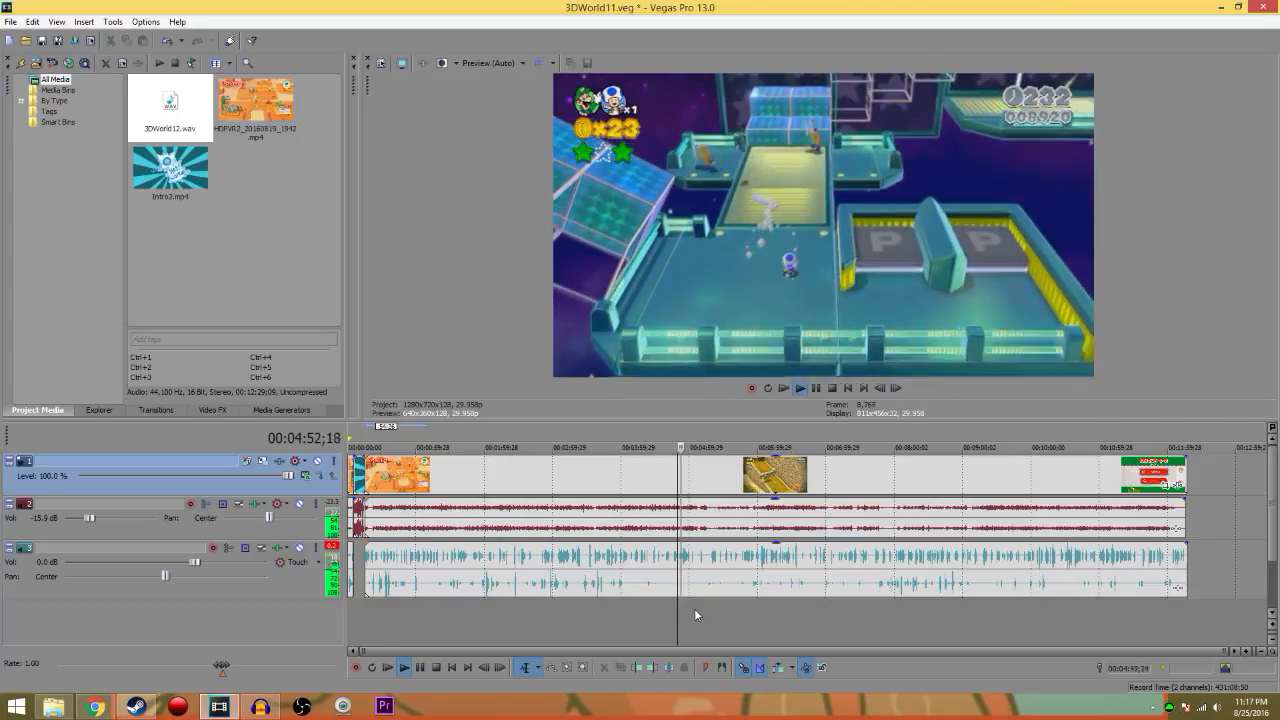
{"action": "left_click", "coordinate": [694, 608]}
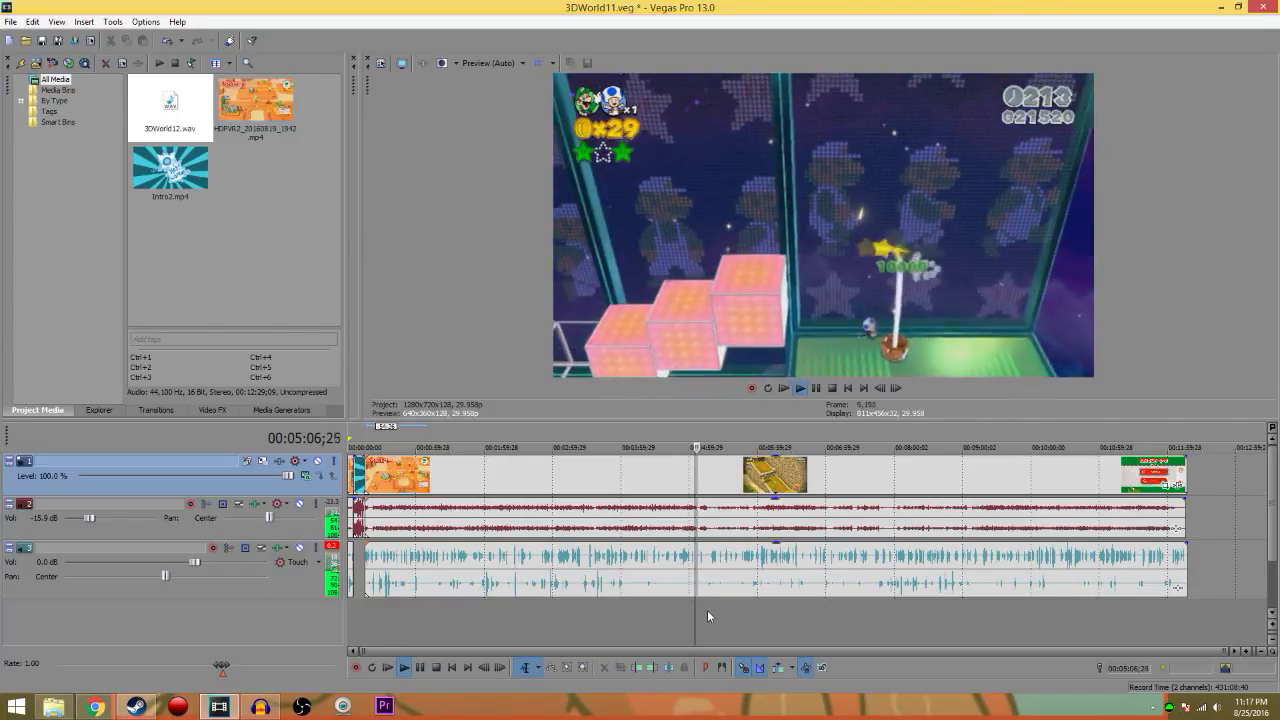
{"action": "left_click", "coordinate": [657, 608]}
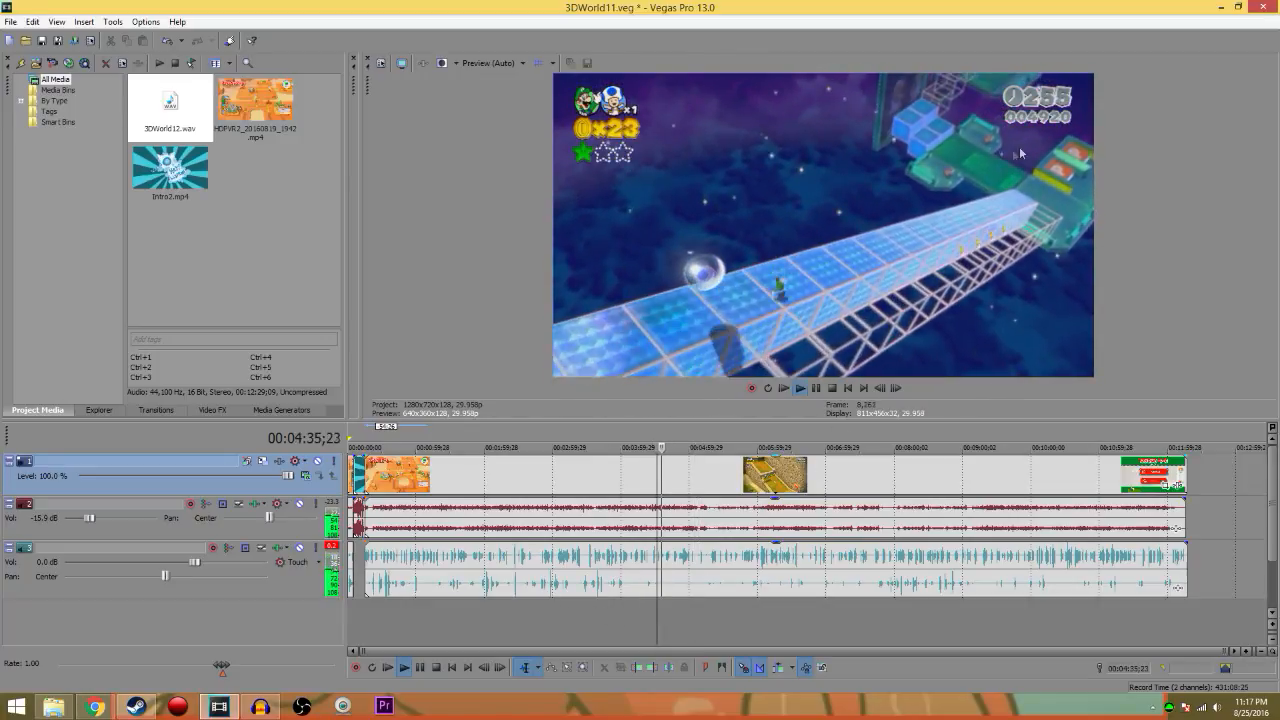
{"action": "left_click", "coordinate": [715, 604]}
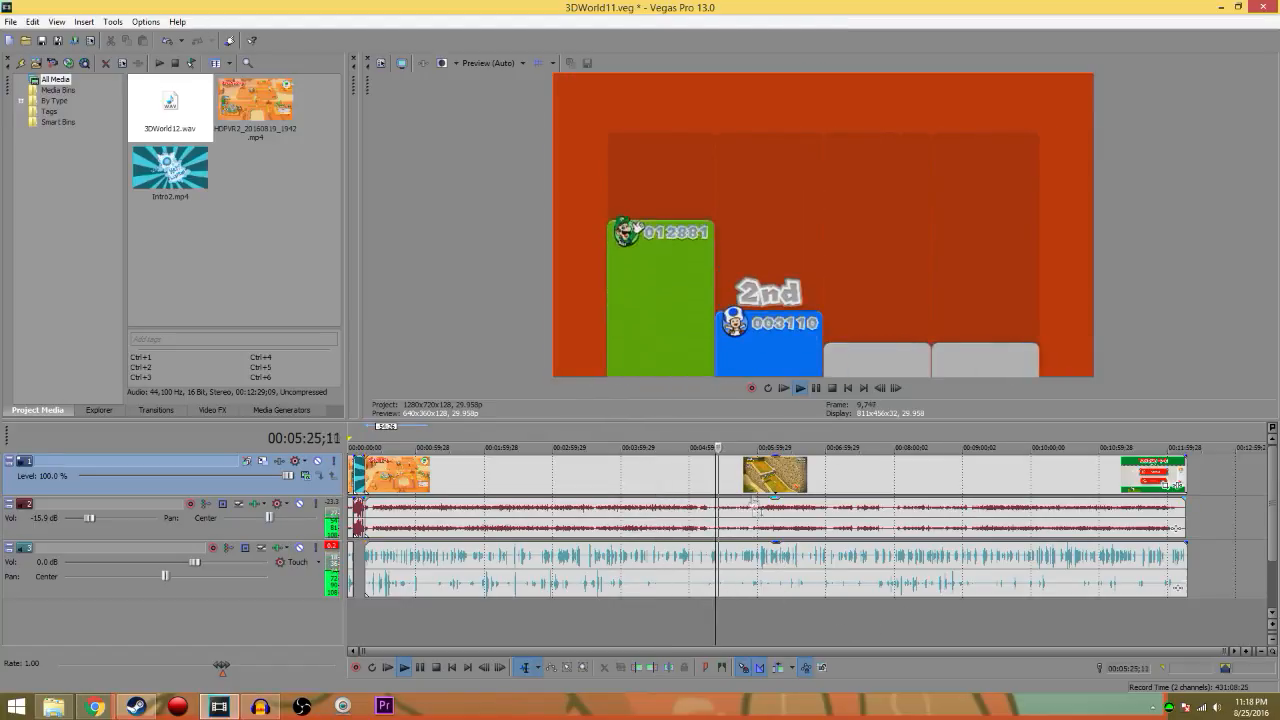
{"action": "left_click", "coordinate": [737, 612]}
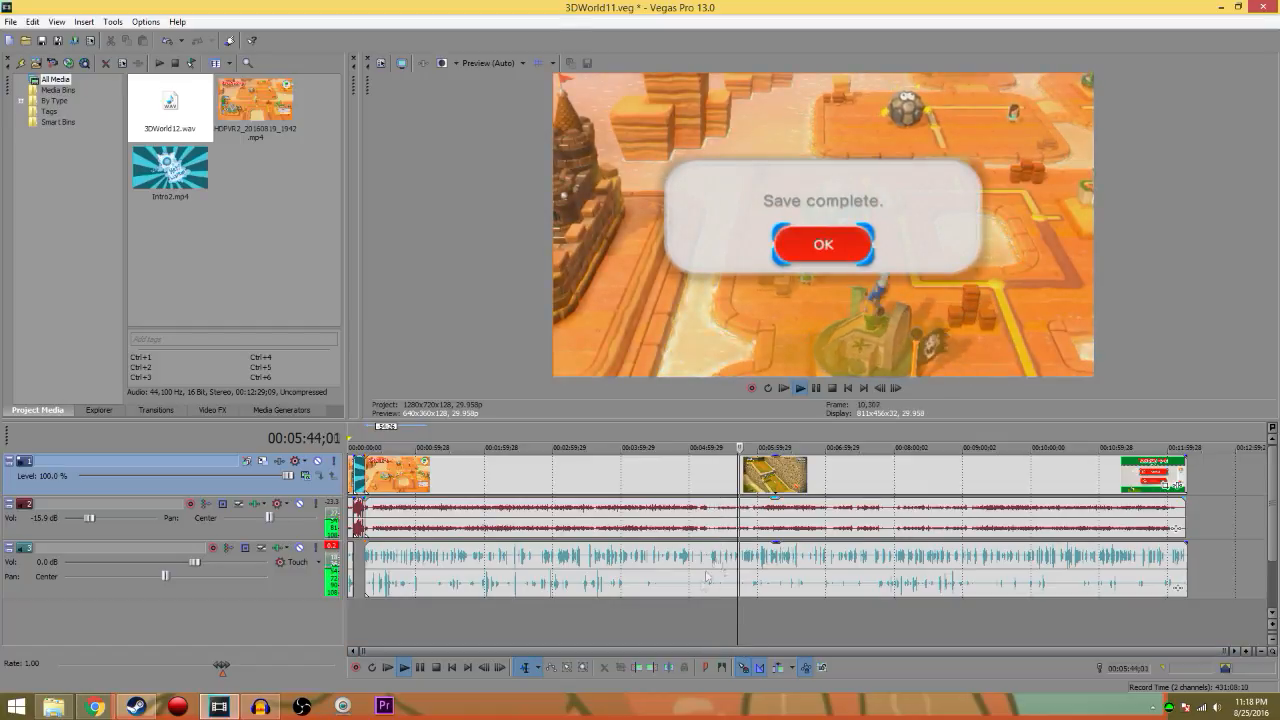
{"action": "left_click", "coordinate": [757, 609]}
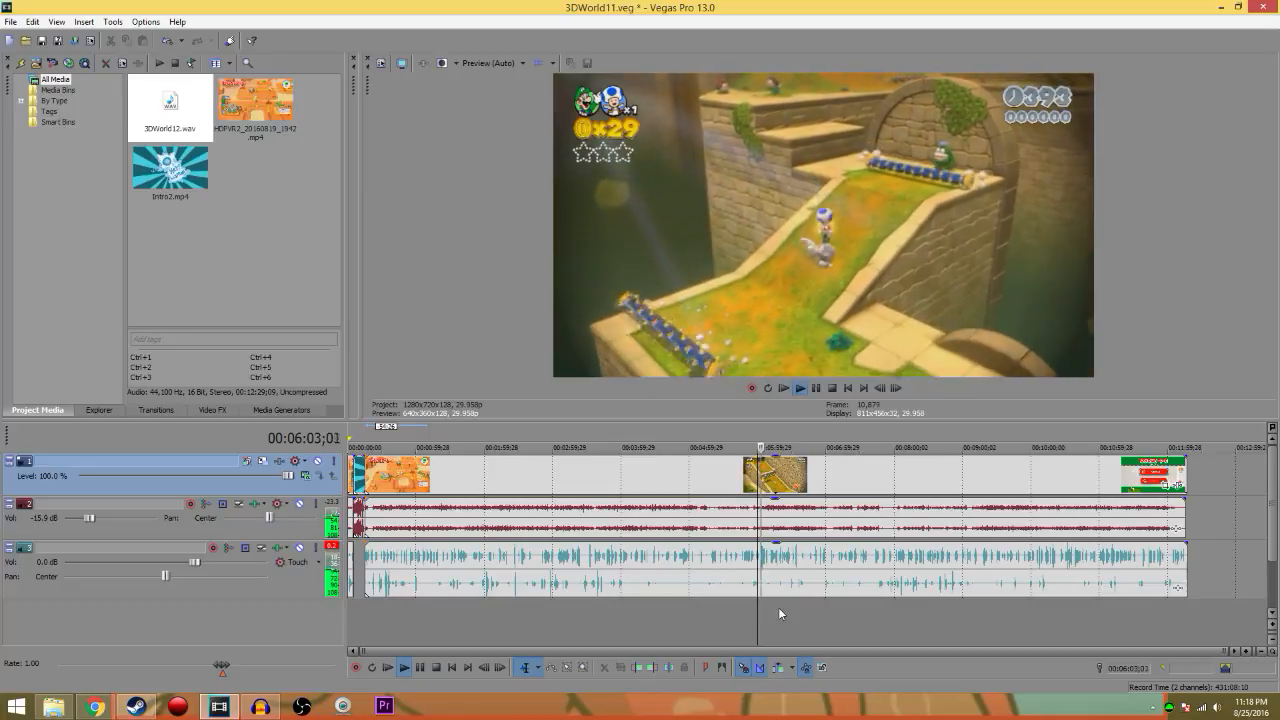
Play short passages up to about 00:09:44 to check the commentary sync in the later levels, and pause there
{"action": "left_click", "coordinate": [778, 607]}
{"action": "left_click", "coordinate": [826, 610]}
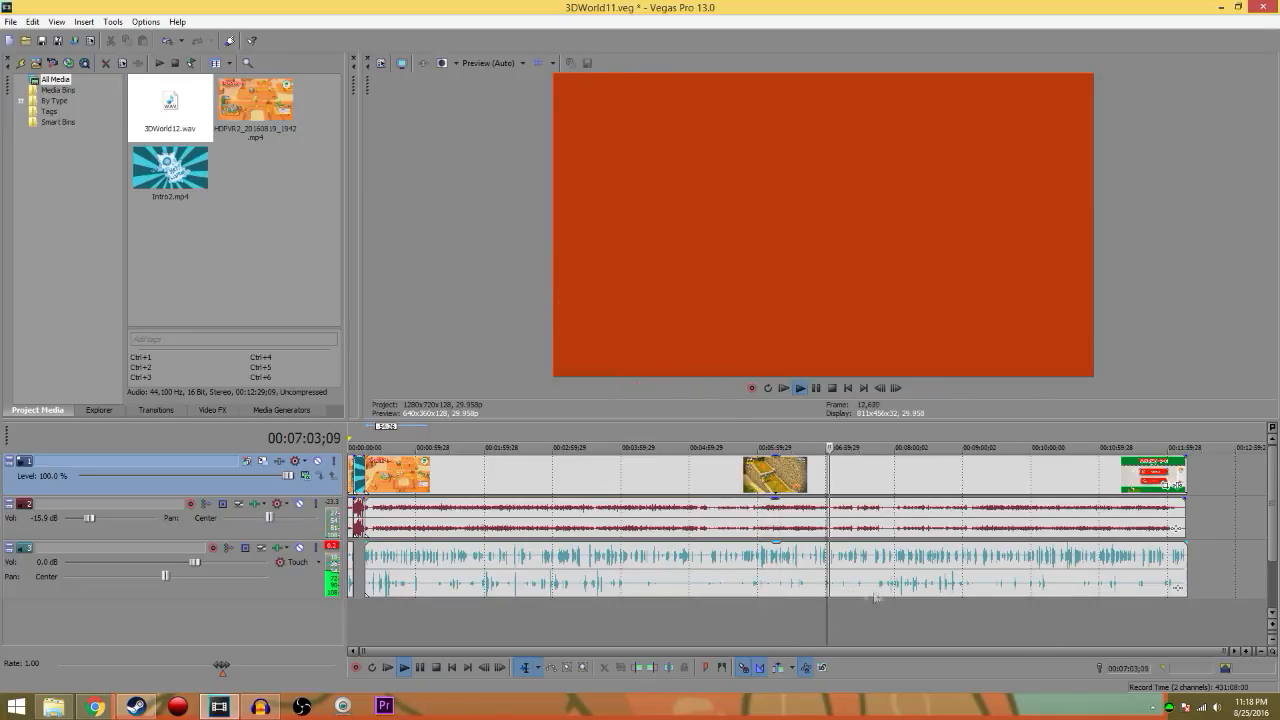
{"action": "left_click", "coordinate": [869, 610]}
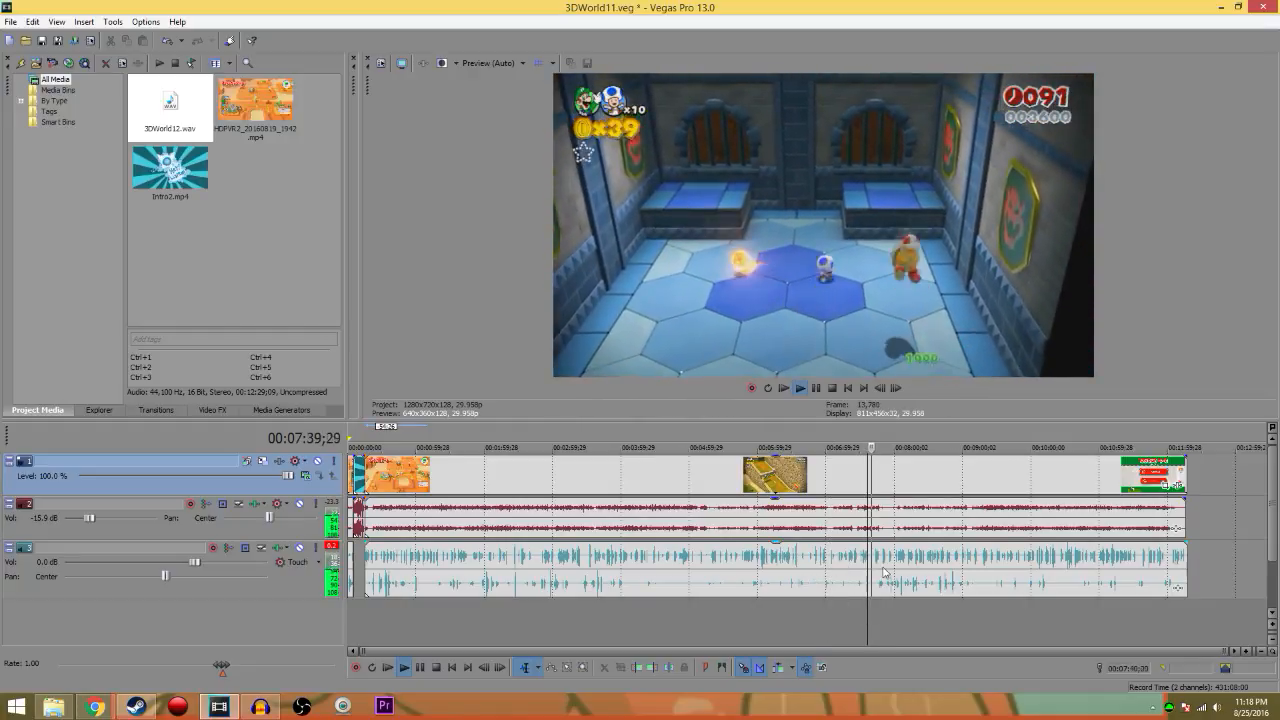
{"action": "left_click", "coordinate": [893, 622]}
{"action": "left_click", "coordinate": [919, 613]}
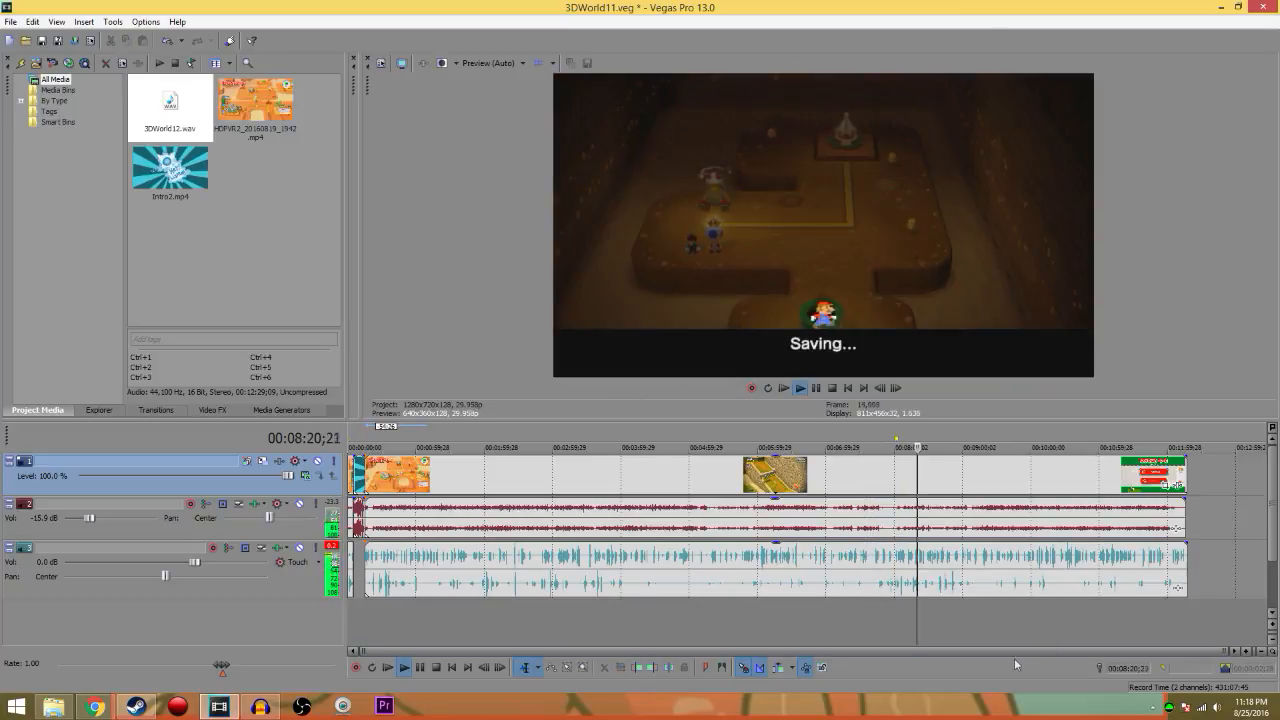
{"action": "left_click", "coordinate": [942, 604]}
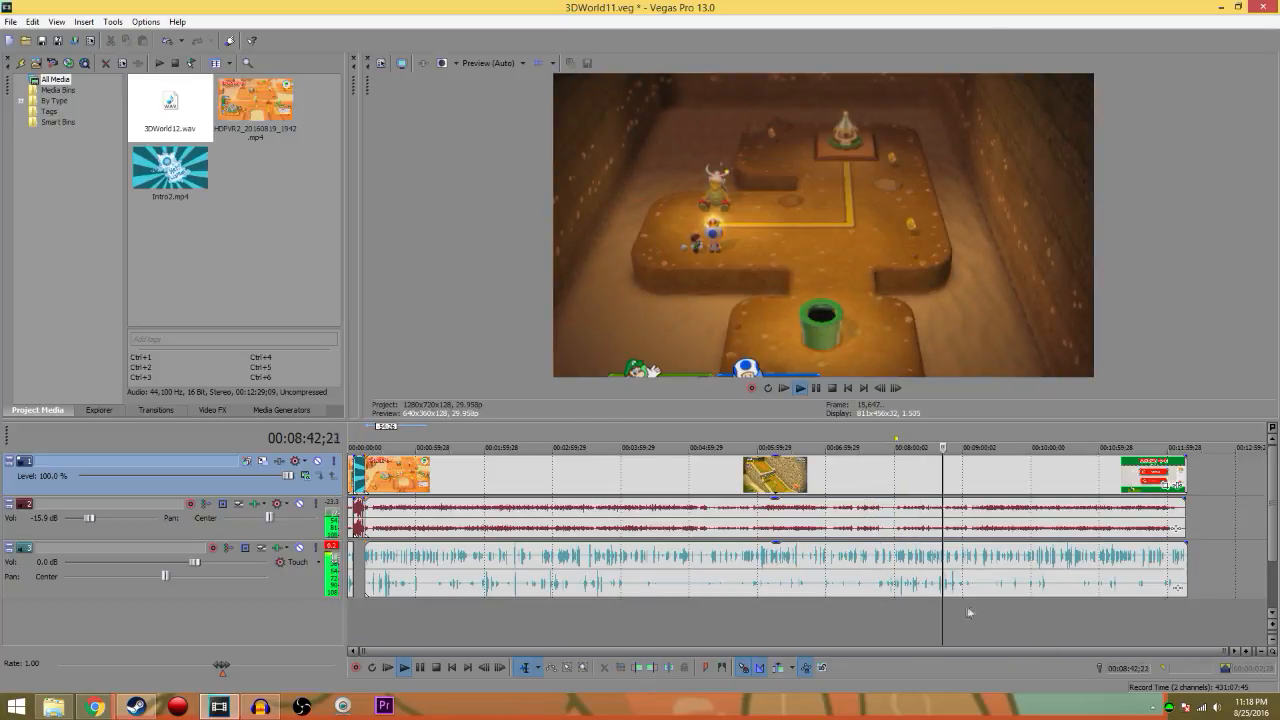
{"action": "left_click", "coordinate": [966, 606]}
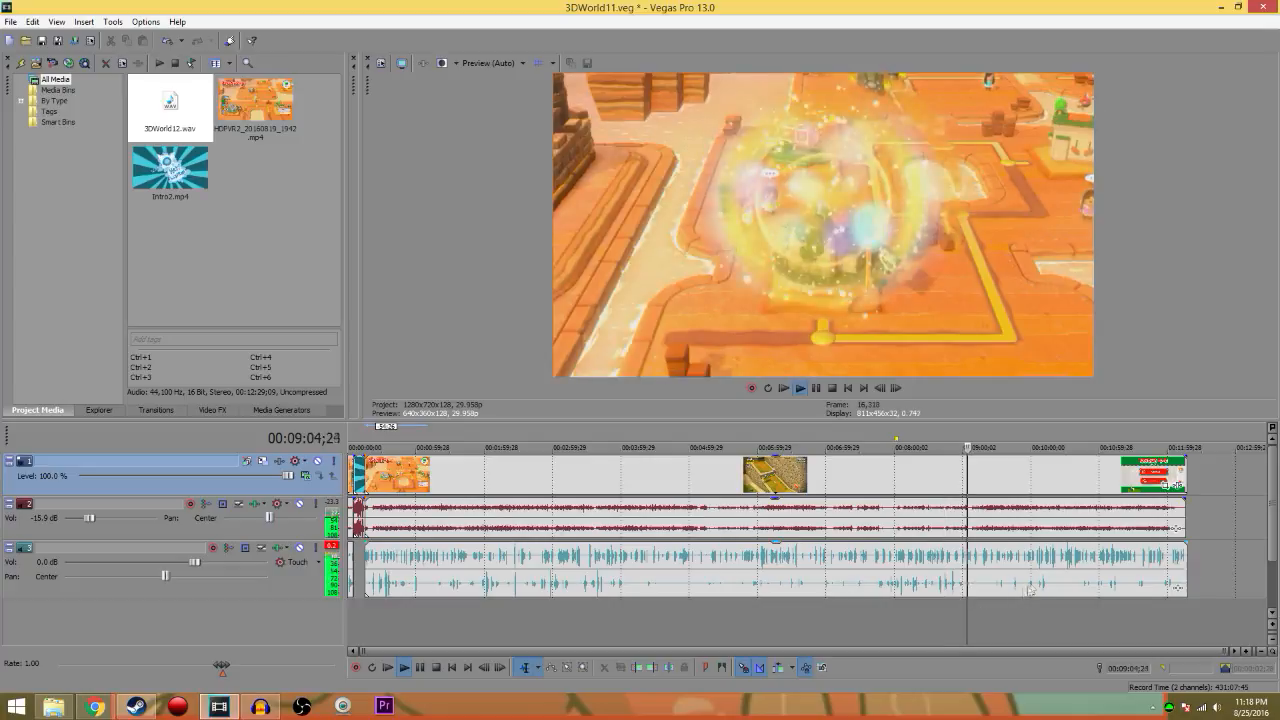
{"action": "left_click", "coordinate": [1004, 615]}
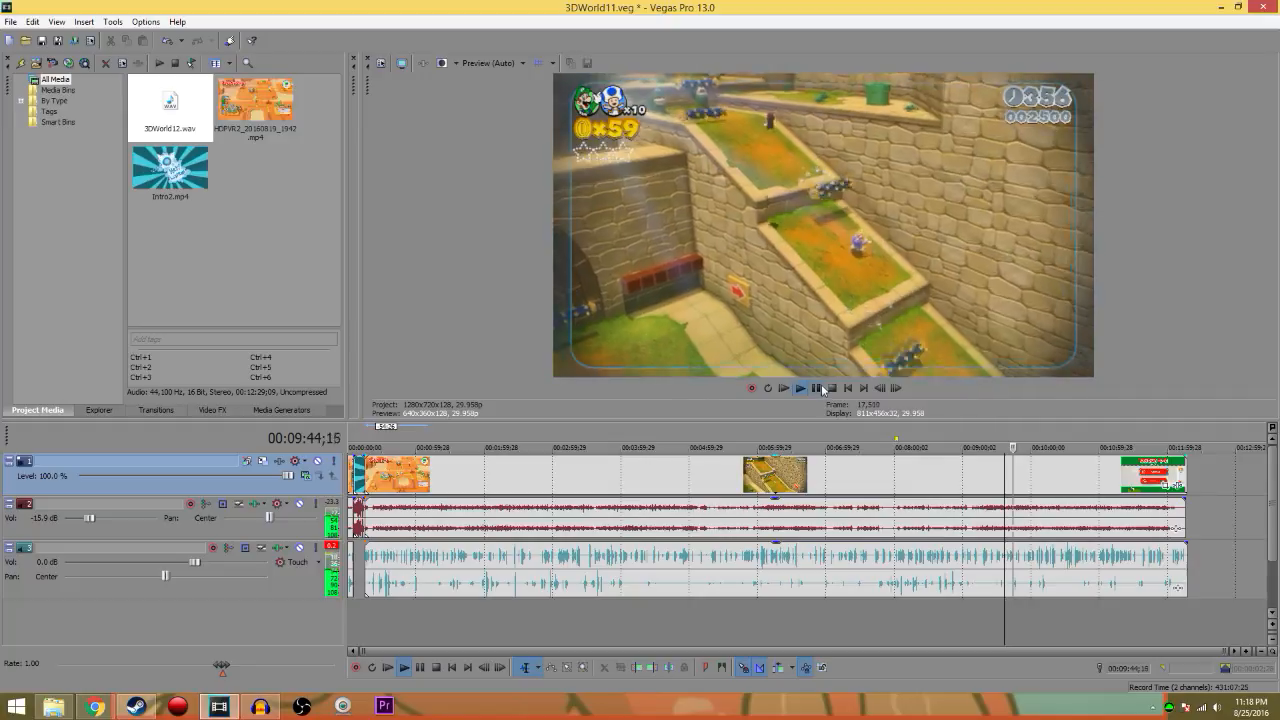
{"action": "key", "text": "Return"}
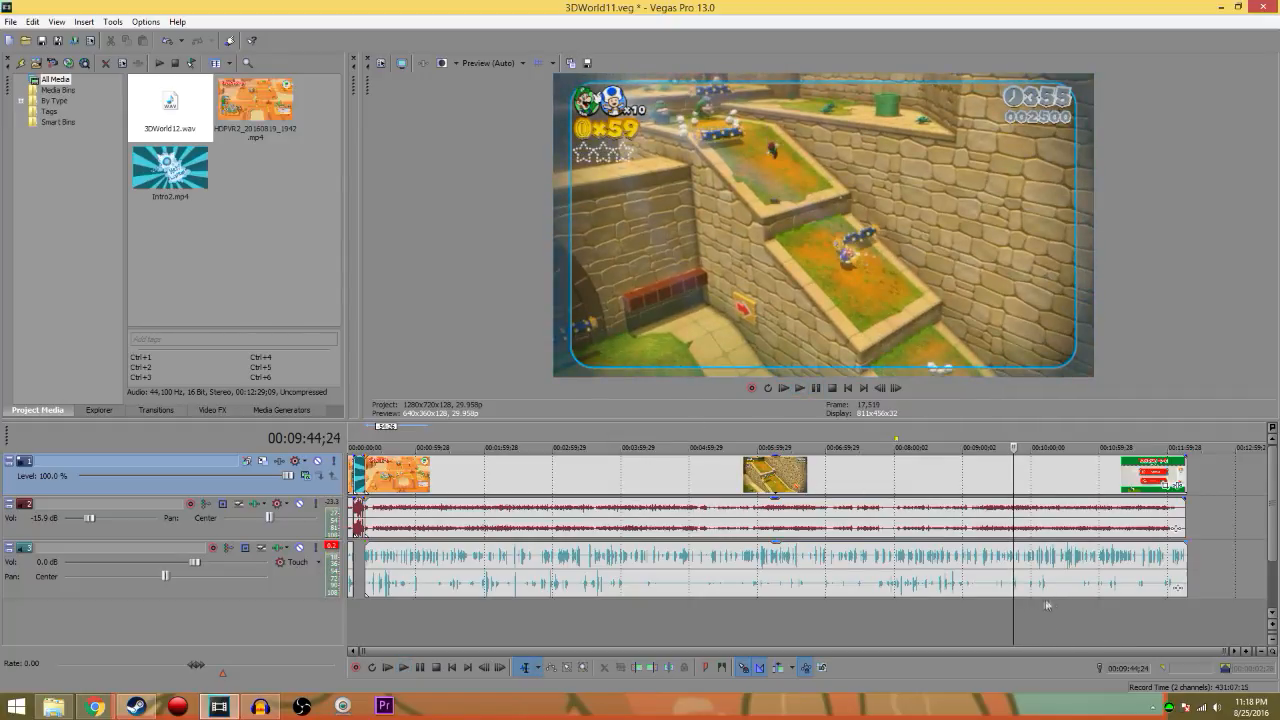
Examine still frames of the gameplay between about 00:09:57 and 00:11:04 with playback paused
{"action": "left_click", "coordinate": [1028, 612]}
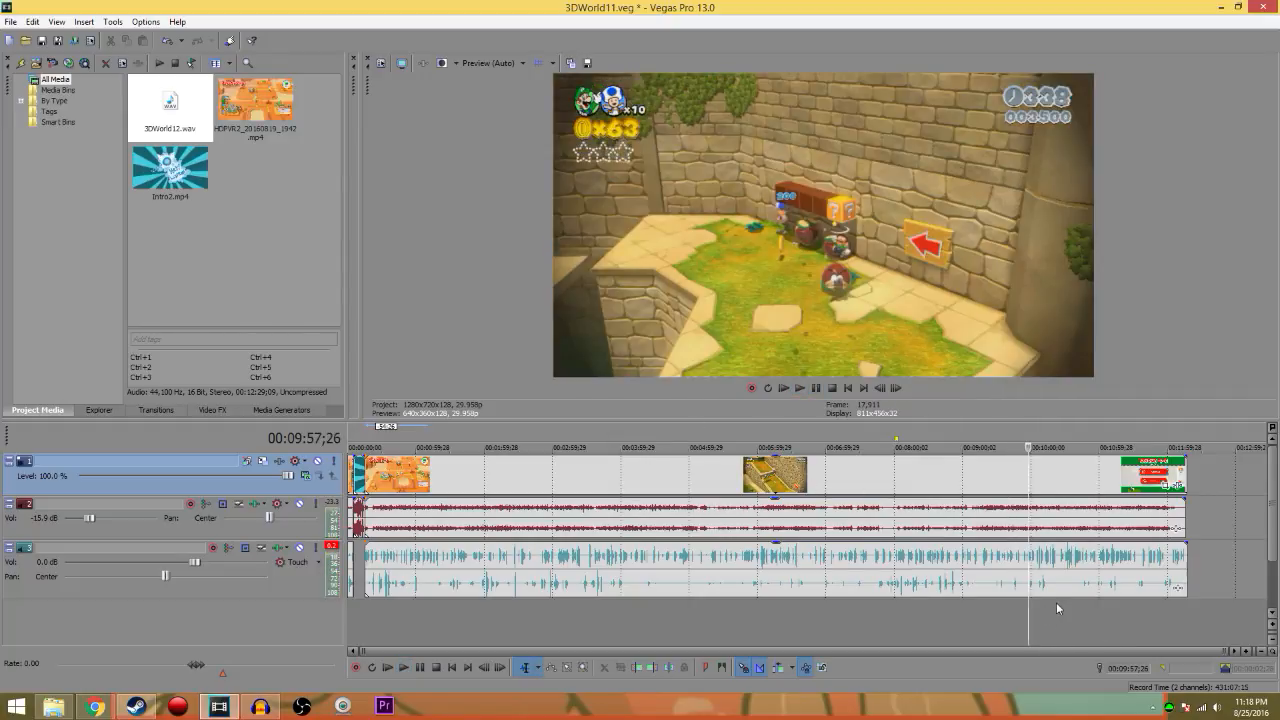
{"action": "left_click", "coordinate": [1056, 602]}
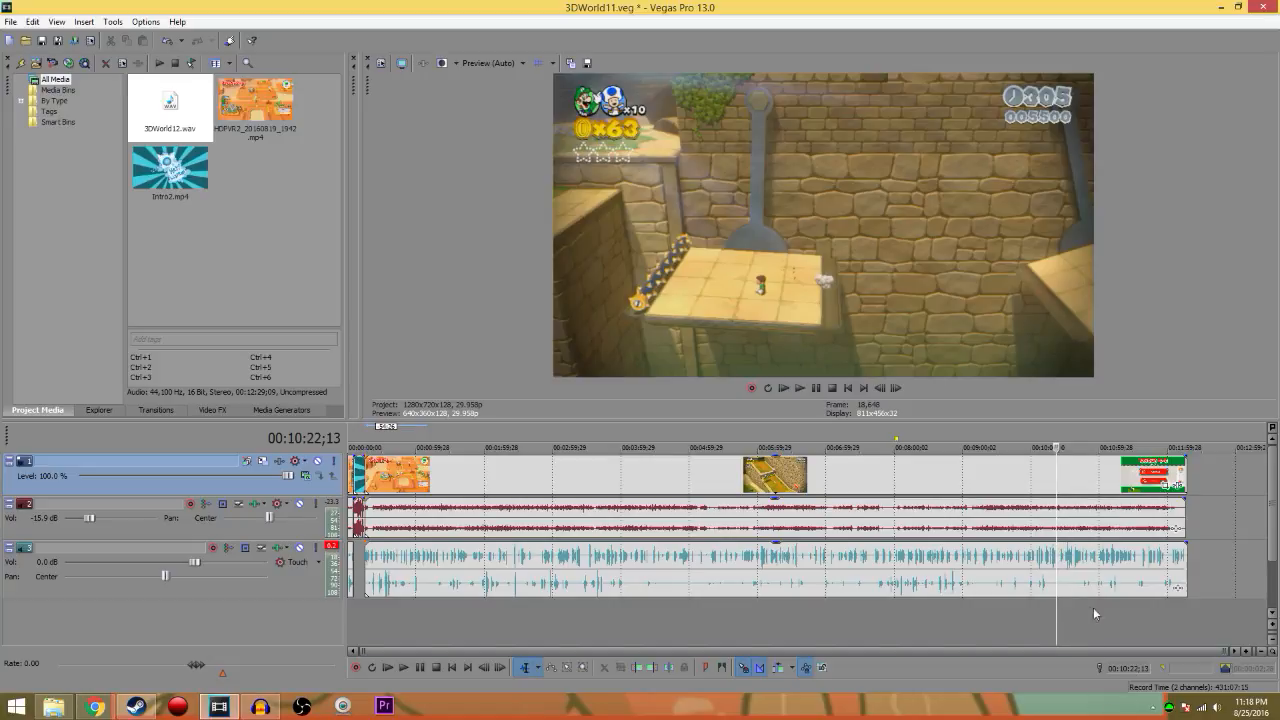
{"action": "left_click", "coordinate": [1082, 606]}
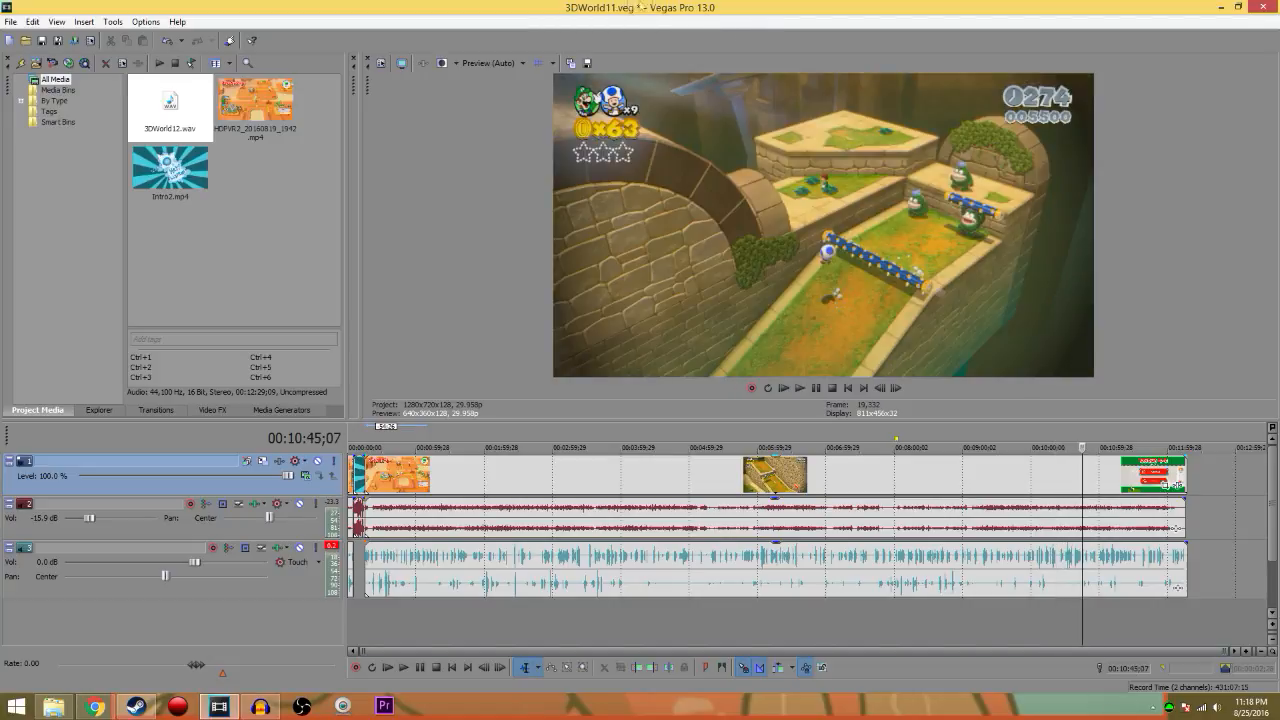
{"action": "left_click", "coordinate": [1104, 610]}
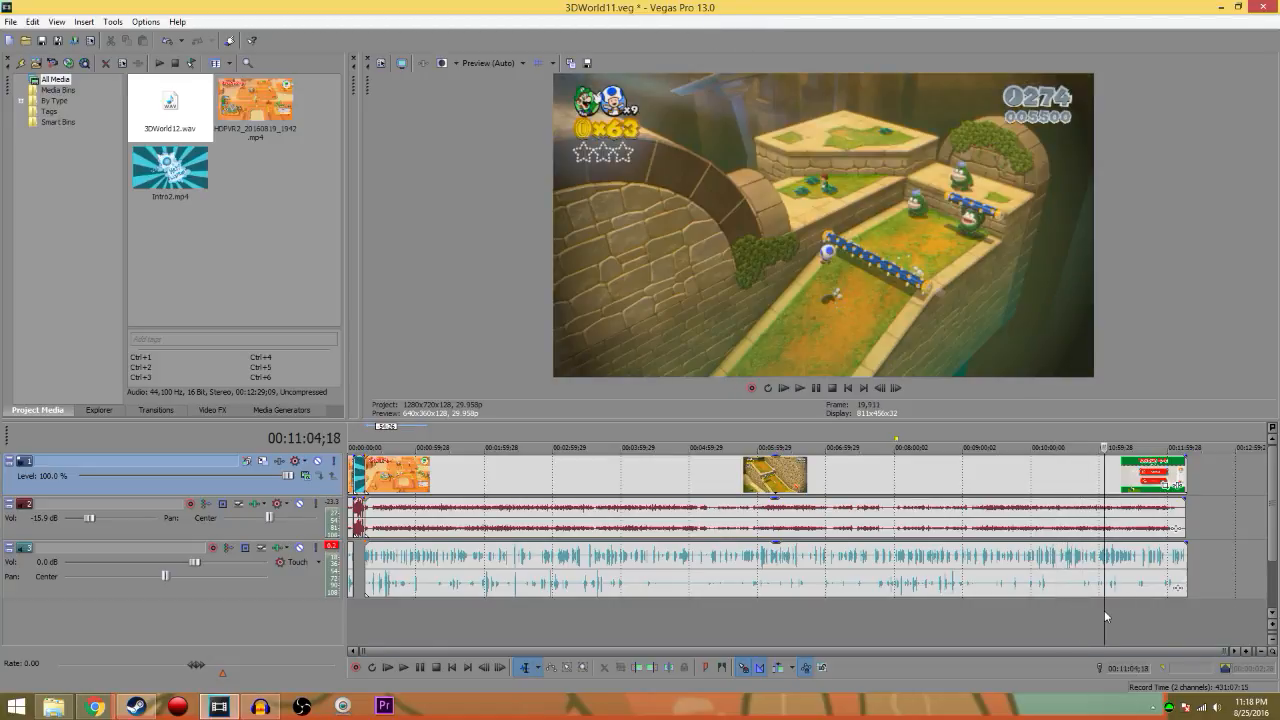
Examine still frames of the gameplay between about 00:11:09 and 00:12:03 with playback paused
{"action": "left_click", "coordinate": [1126, 612]}
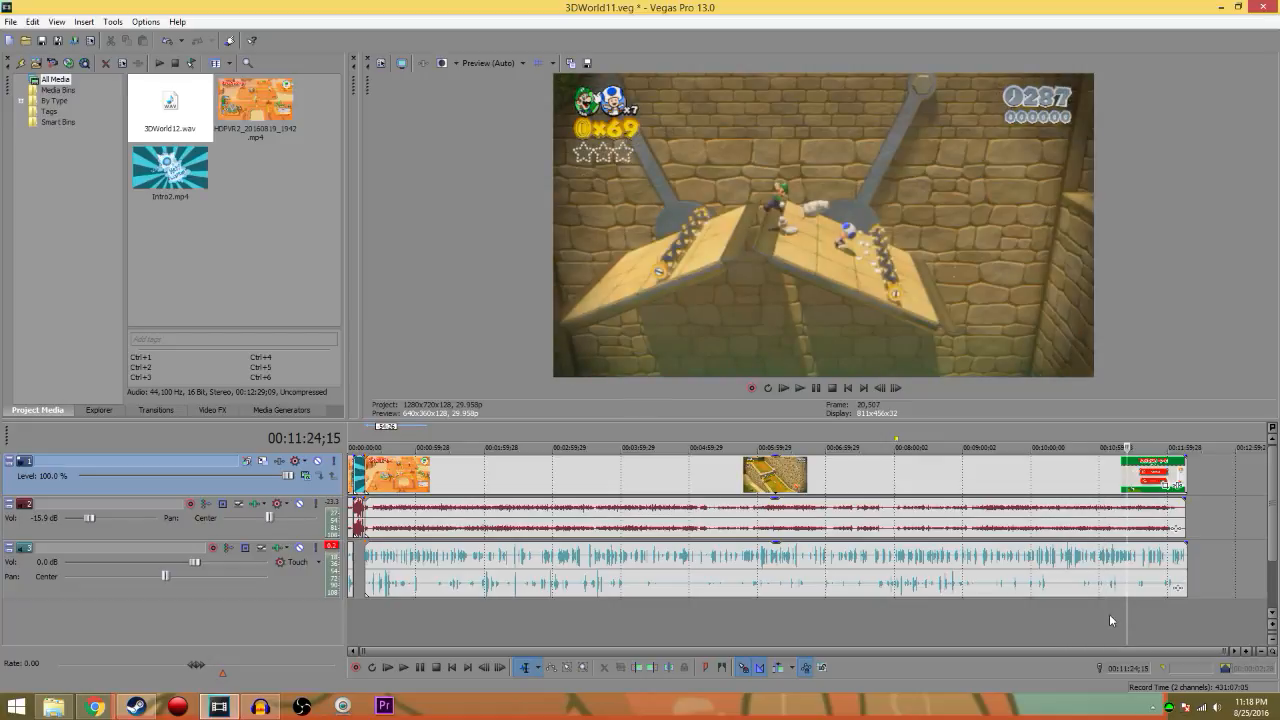
{"action": "left_click", "coordinate": [1109, 614]}
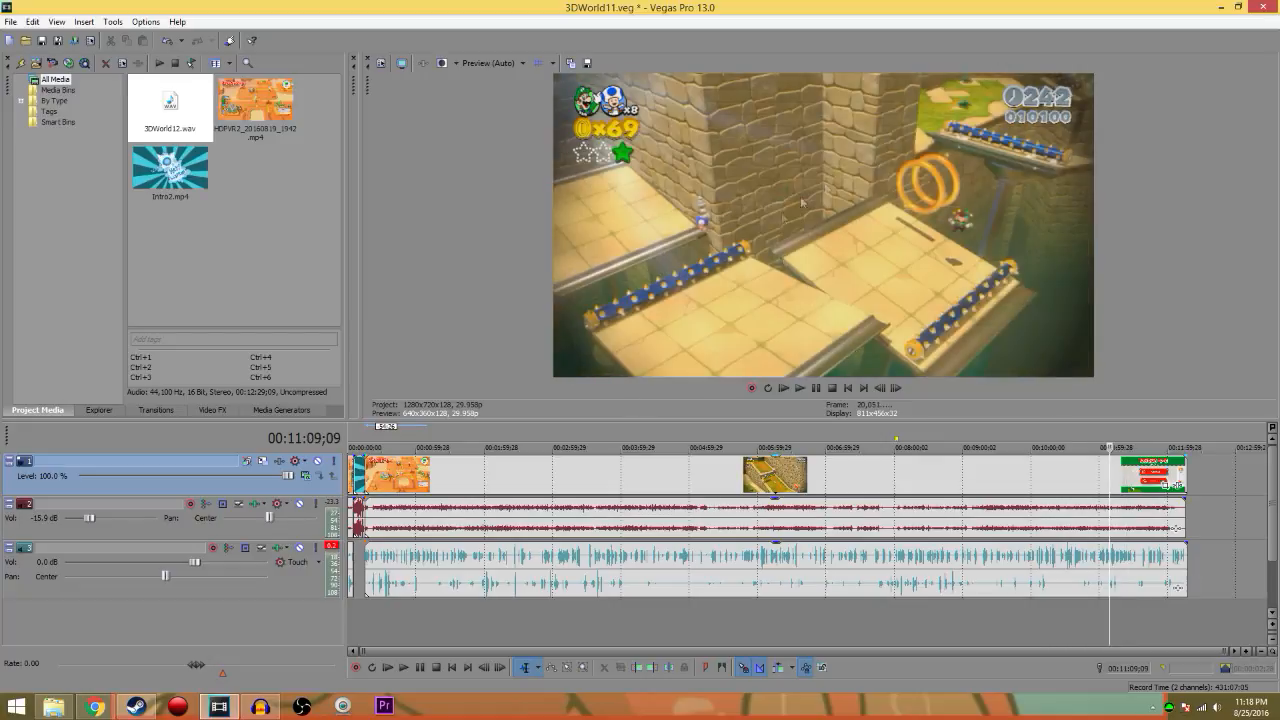
{"action": "left_click", "coordinate": [1136, 616]}
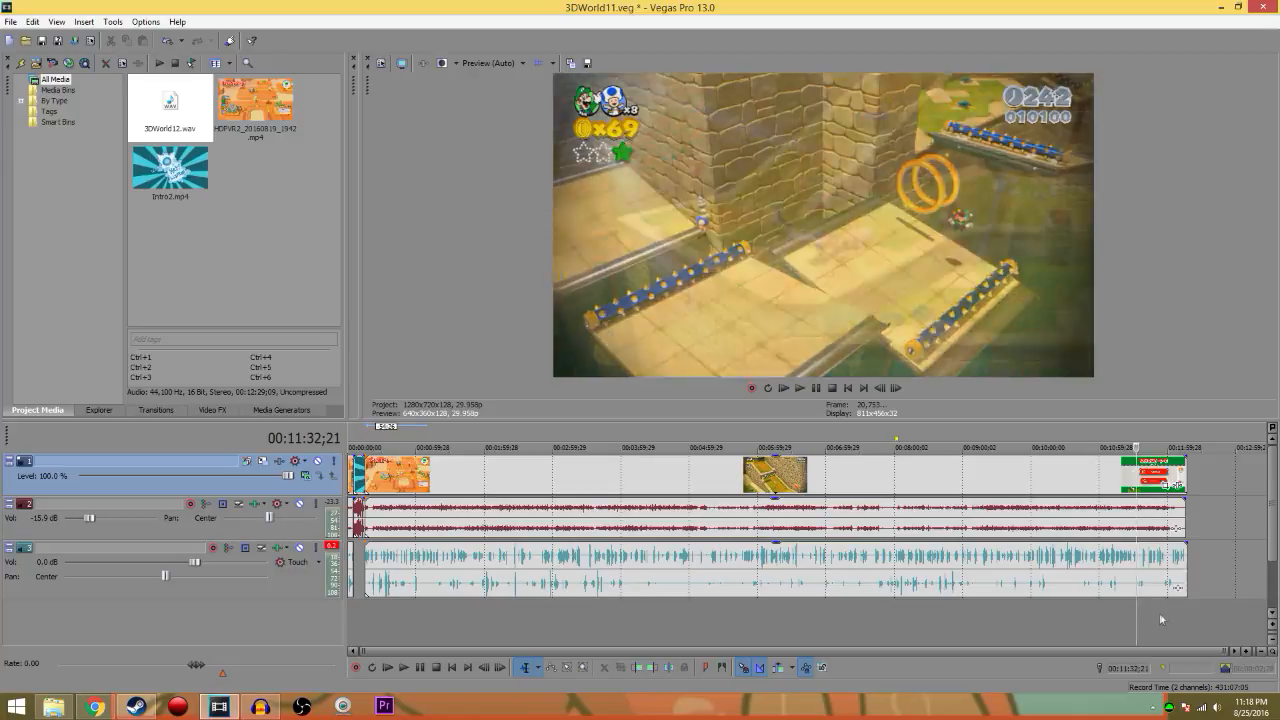
{"action": "left_click", "coordinate": [1125, 620]}
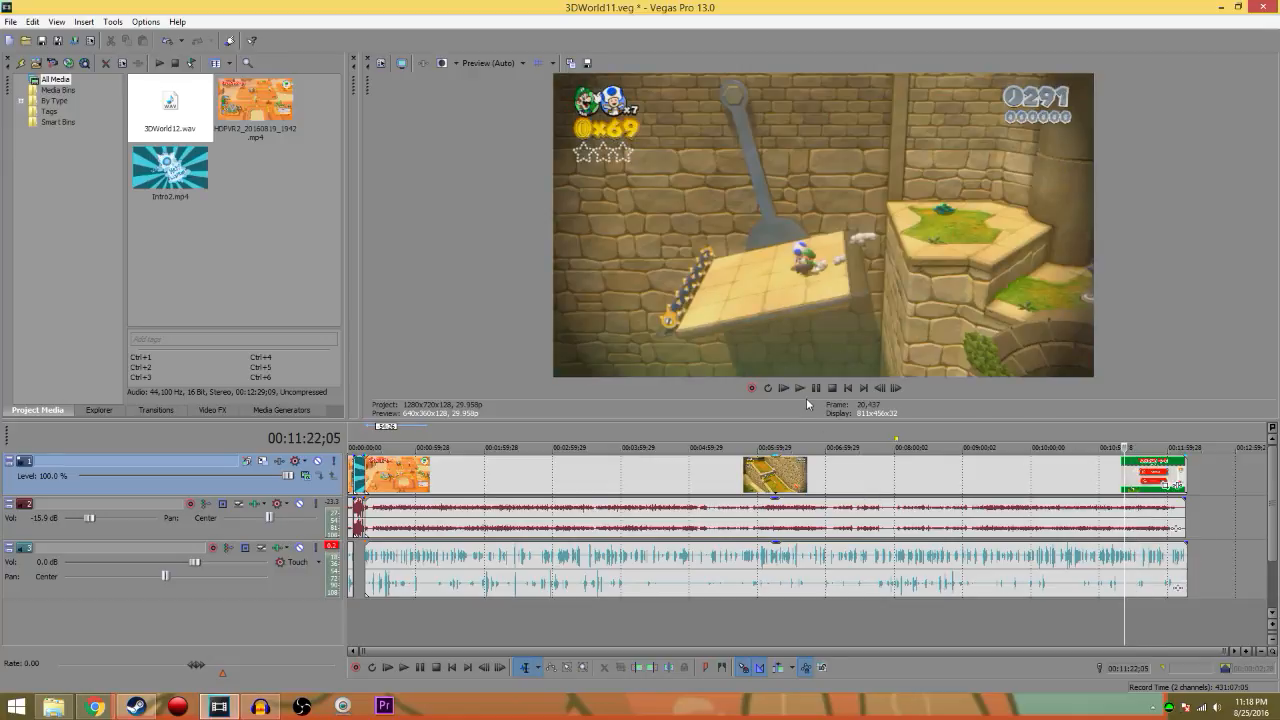
{"action": "left_click", "coordinate": [1136, 616]}
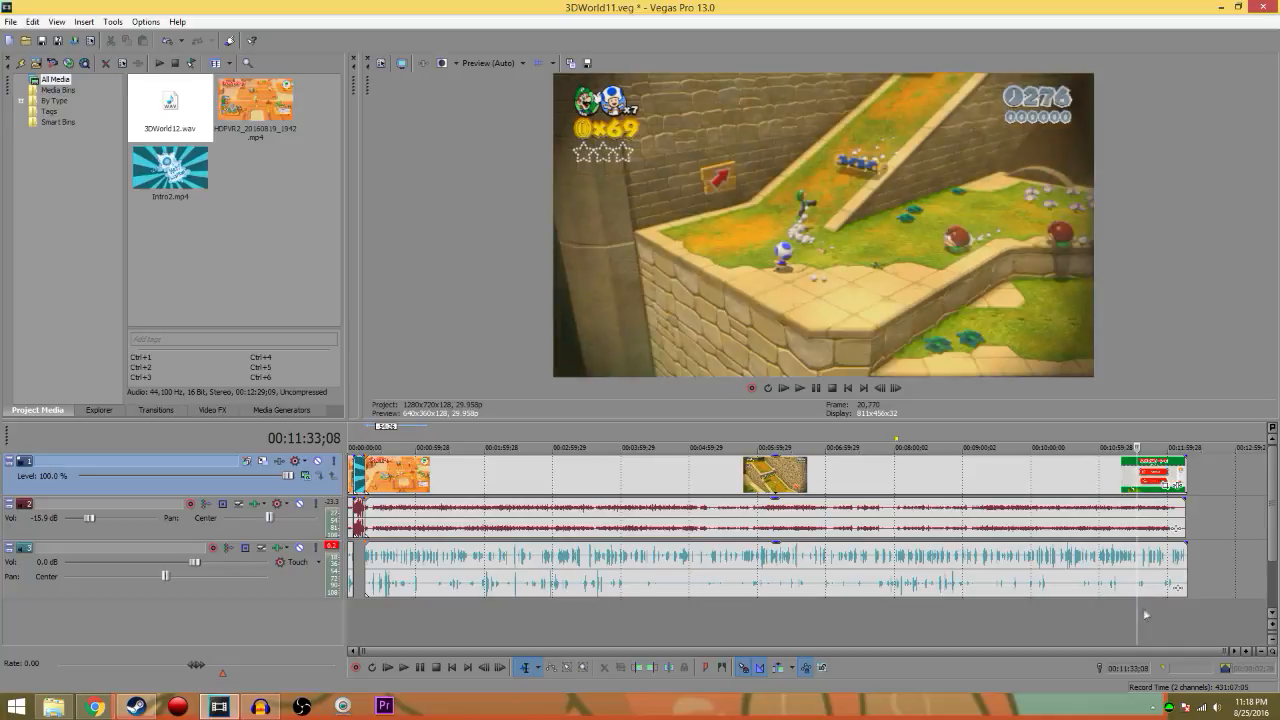
{"action": "left_click", "coordinate": [1146, 614]}
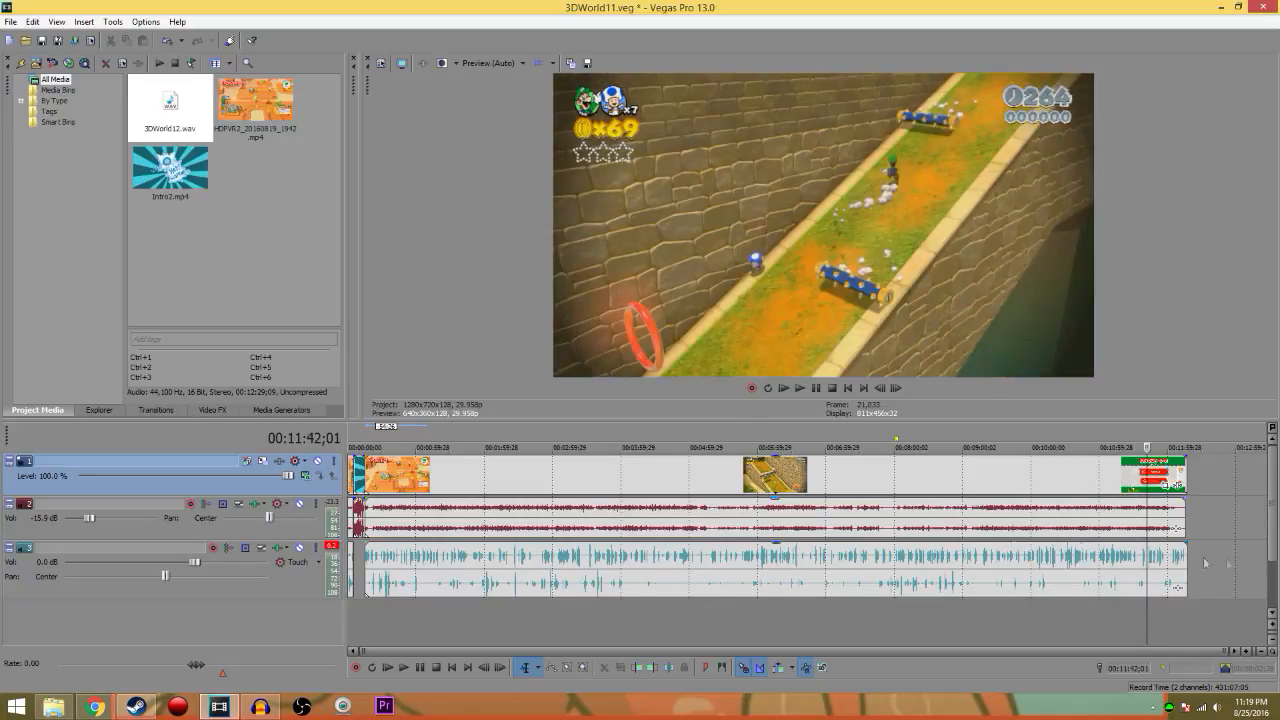
{"action": "left_click", "coordinate": [1154, 602]}
{"action": "left_click", "coordinate": [1170, 612]}
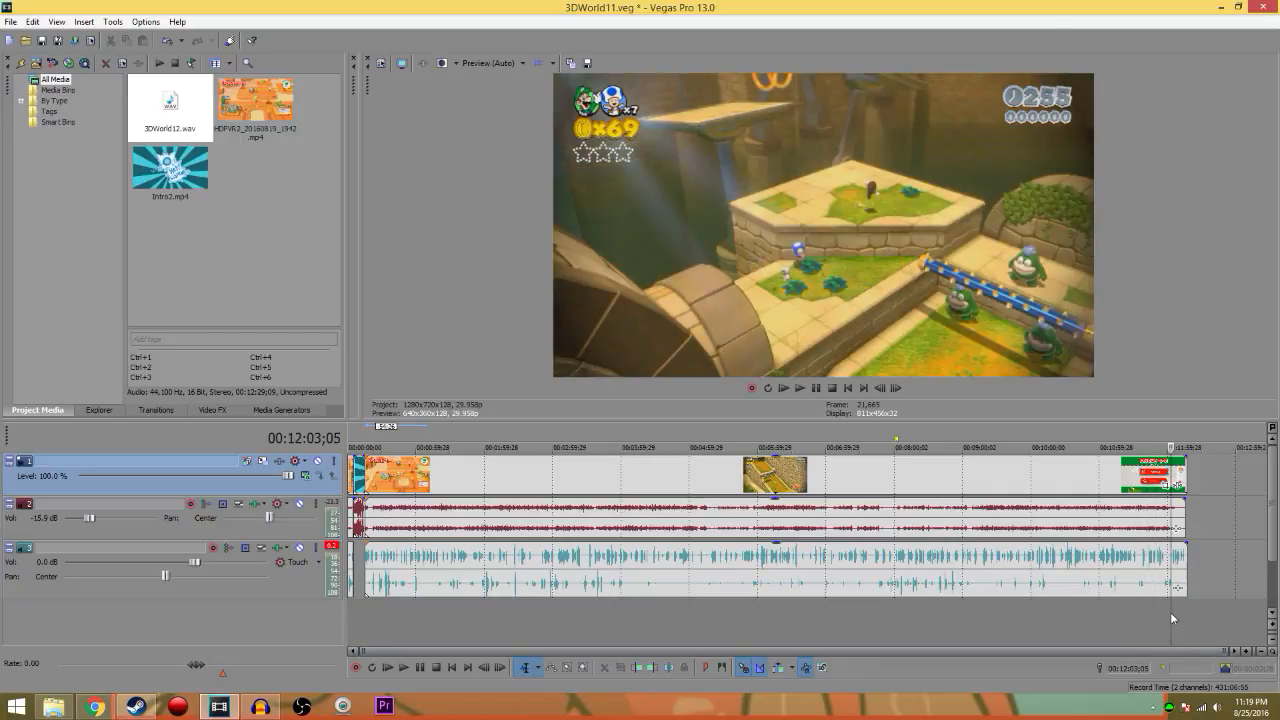
Play the episode's closing passages from about 00:11:53 and pause at 00:12:16;08, at the end of the gameplay audio
{"action": "left_click", "coordinate": [1160, 619]}
{"action": "key", "text": "space"}
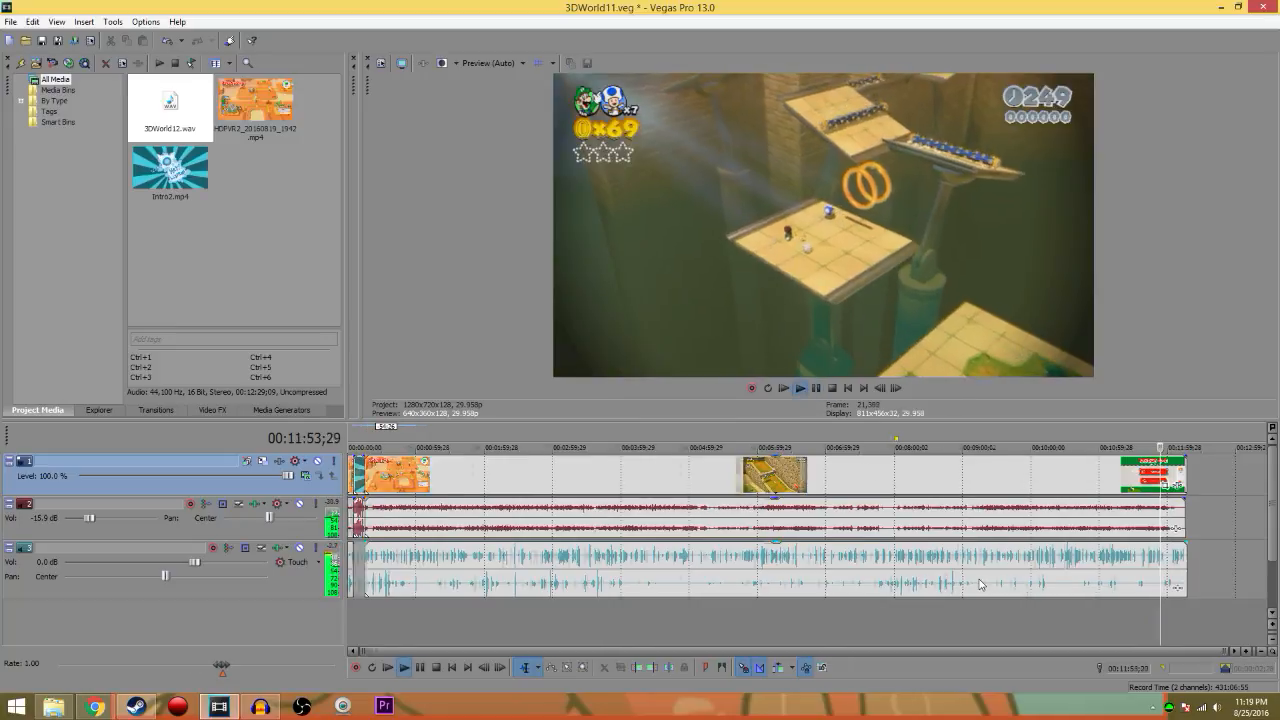
{"action": "scroll", "coordinate": [980, 584], "scroll_direction": "up", "scroll_amount": 5}
{"action": "left_click", "coordinate": [867, 608]}
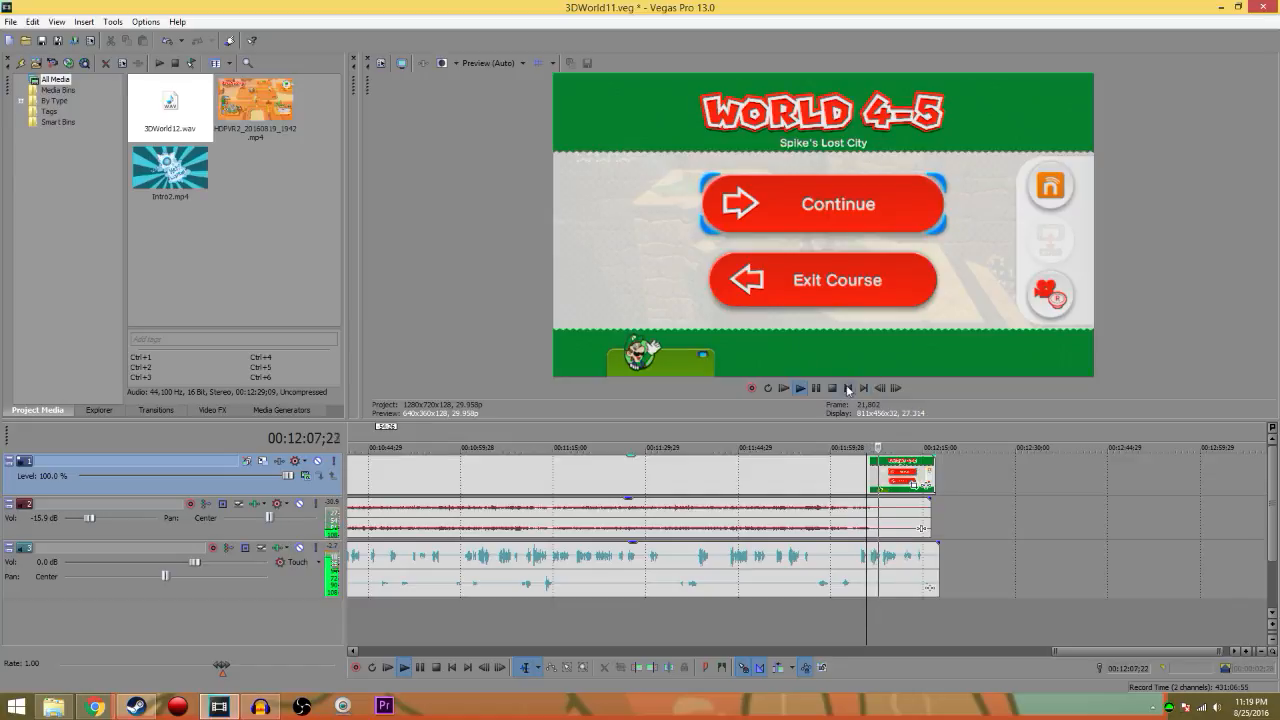
{"action": "left_click", "coordinate": [851, 601]}
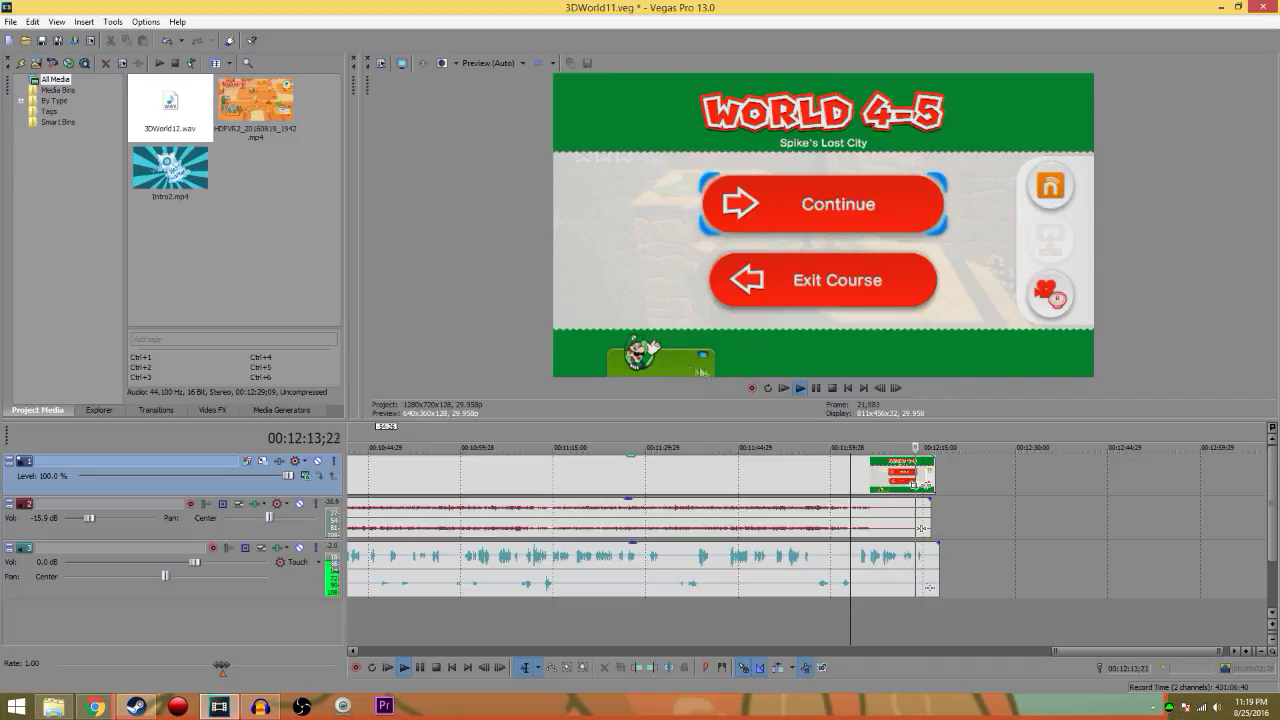
{"action": "left_click", "coordinate": [815, 388]}
Trim the commentary and gameplay clip to end at 00:12:16;08, and fade out the gameplay's picture and sound over about the last two seconds
{"action": "scroll", "coordinate": [979, 571], "scroll_direction": "up", "scroll_amount": 4}
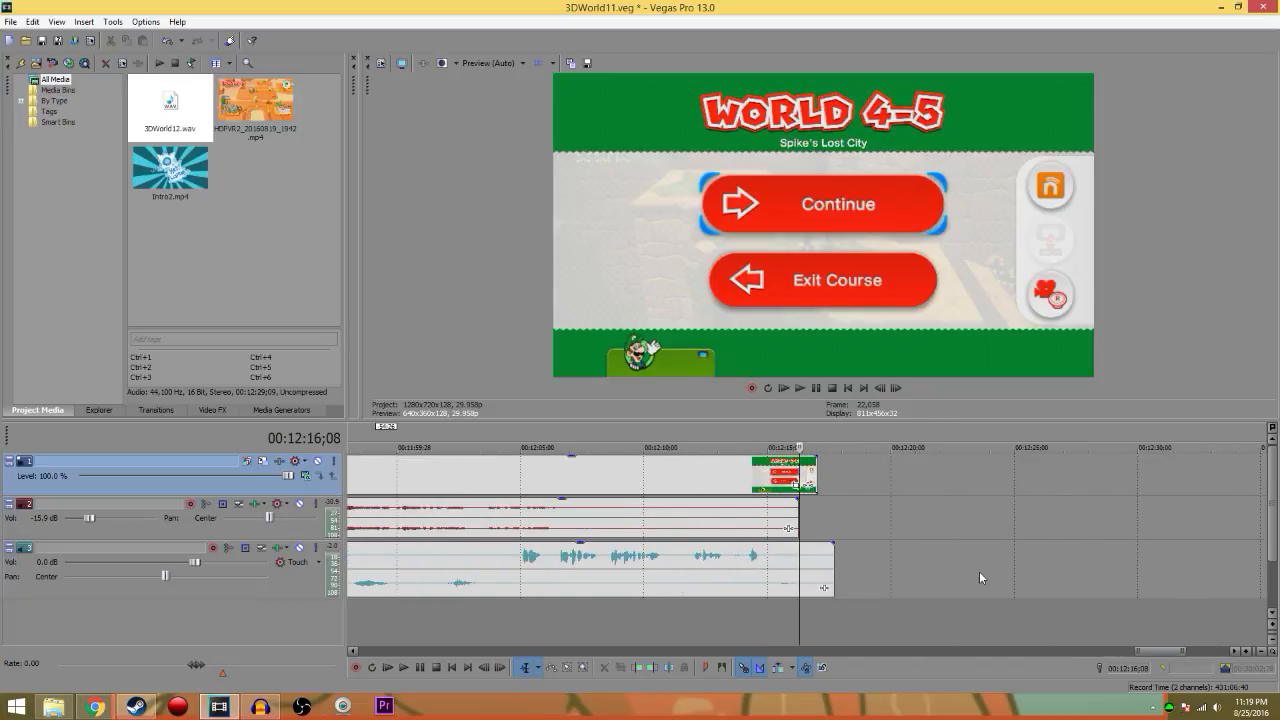
{"action": "left_click_drag", "start_coordinate": [826, 586], "coordinate": [799, 586]}
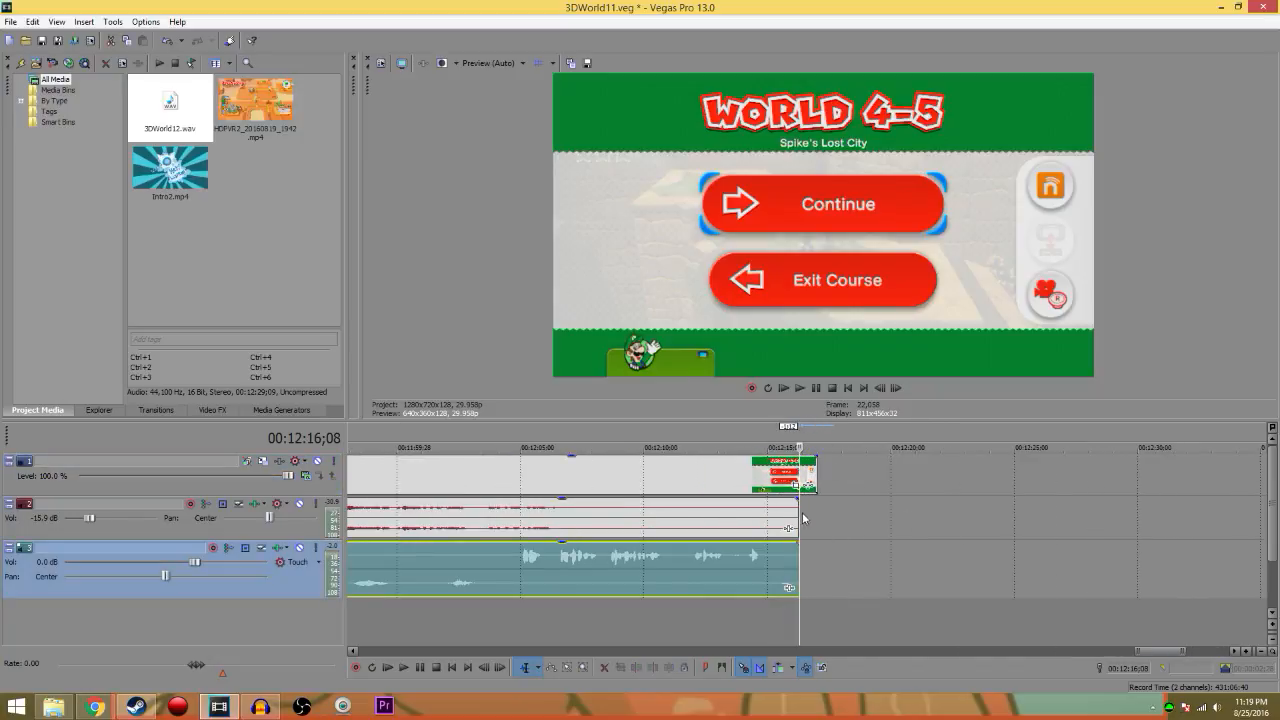
{"action": "left_click", "coordinate": [790, 518]}
{"action": "left_click_drag", "start_coordinate": [768, 528], "coordinate": [736, 528]}
{"action": "left_click_drag", "start_coordinate": [817, 467], "coordinate": [748, 466]}
Play the faded ending from 00:12:11;04 past the last clip, stop, and place the playhead at about 00:11:38
{"action": "left_click", "coordinate": [672, 614]}
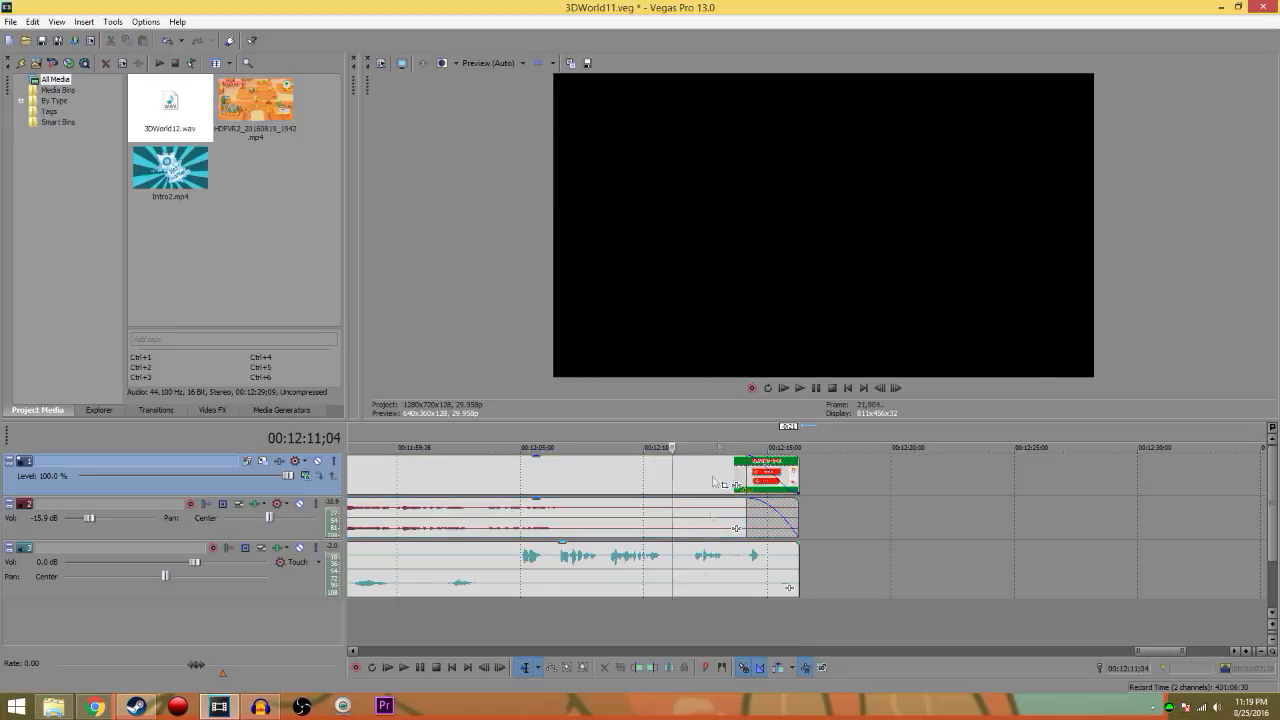
{"action": "key", "text": "space"}
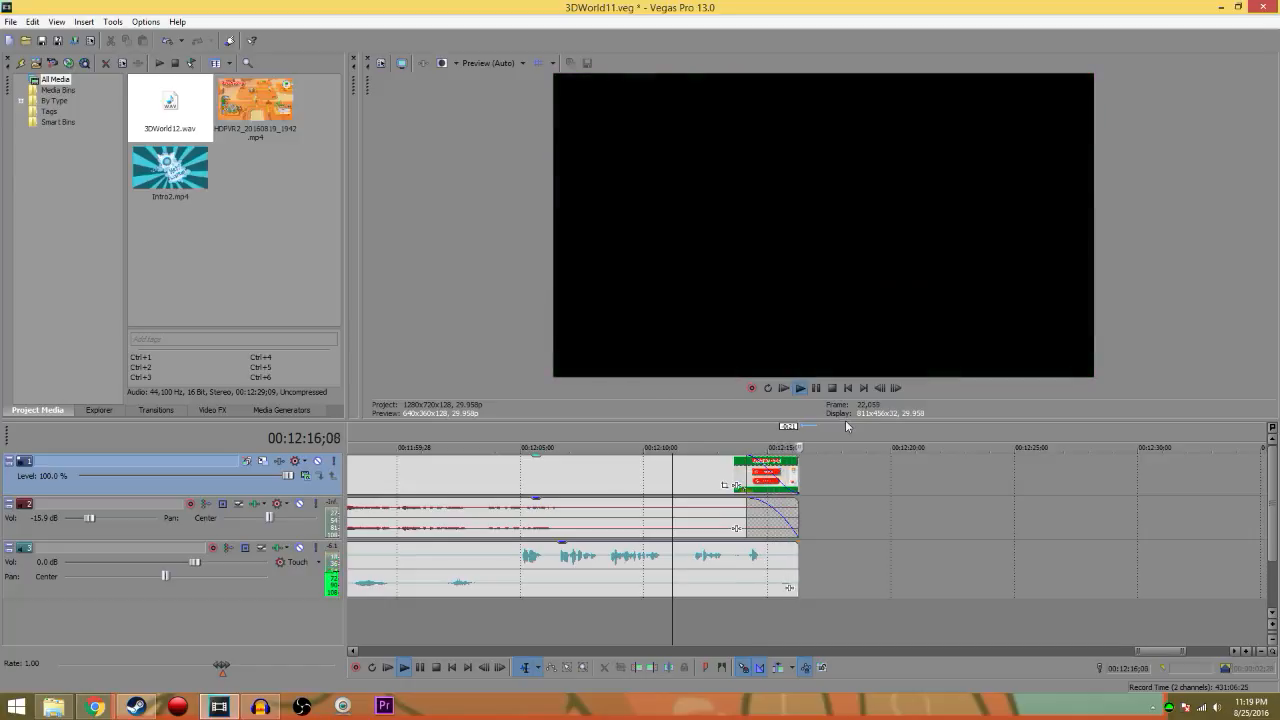
{"action": "scroll", "coordinate": [886, 468], "scroll_direction": "down", "scroll_amount": 5}
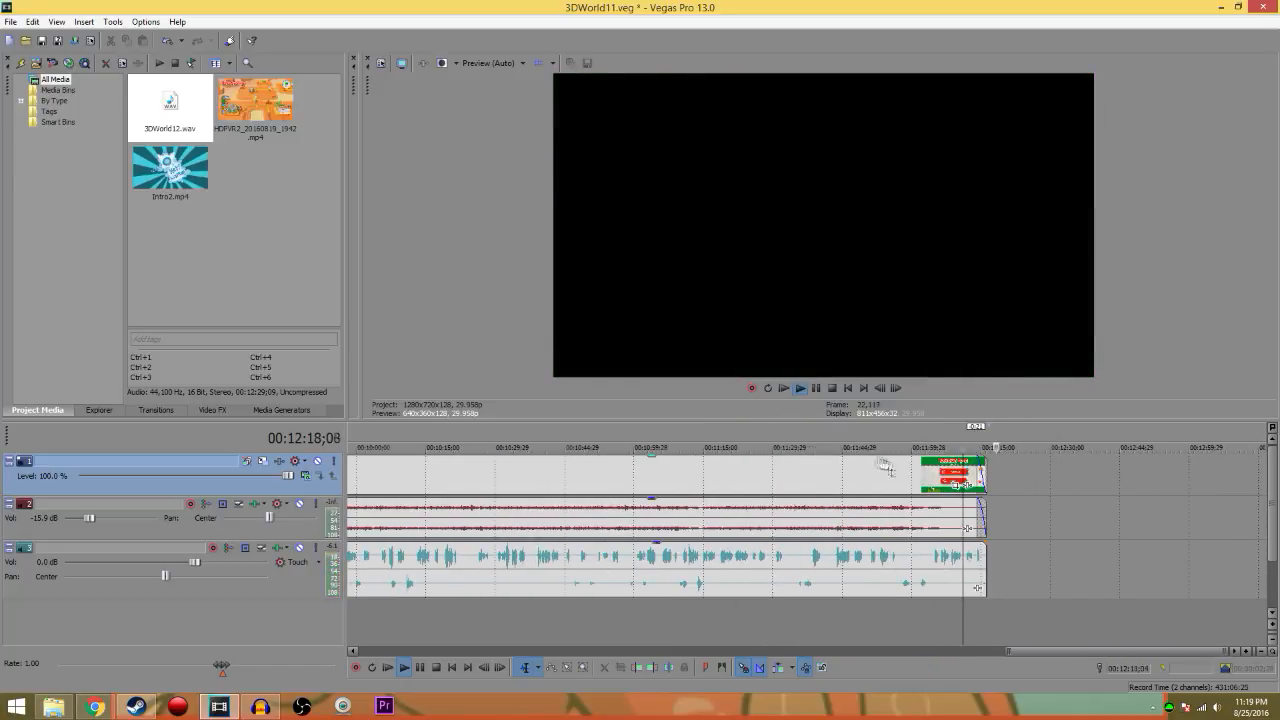
{"action": "key", "text": "space"}
{"action": "scroll", "coordinate": [850, 466], "scroll_direction": "down", "scroll_amount": 3}
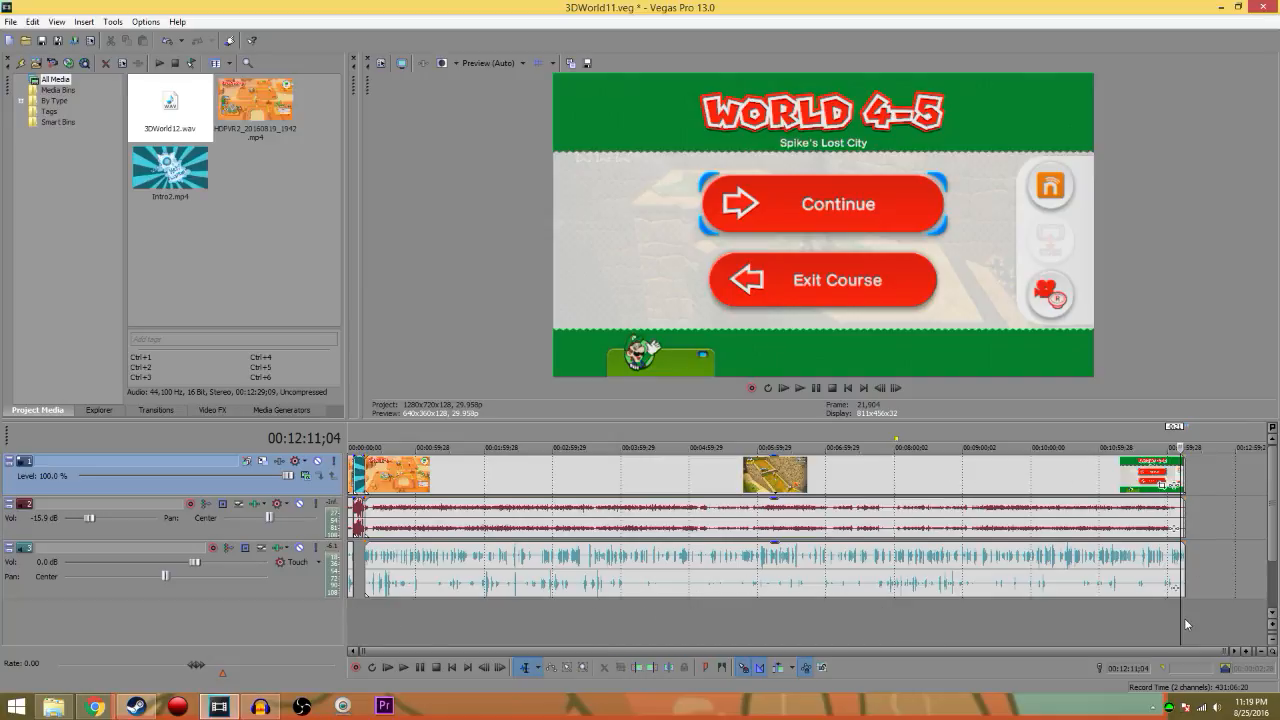
{"action": "left_click", "coordinate": [1144, 618]}
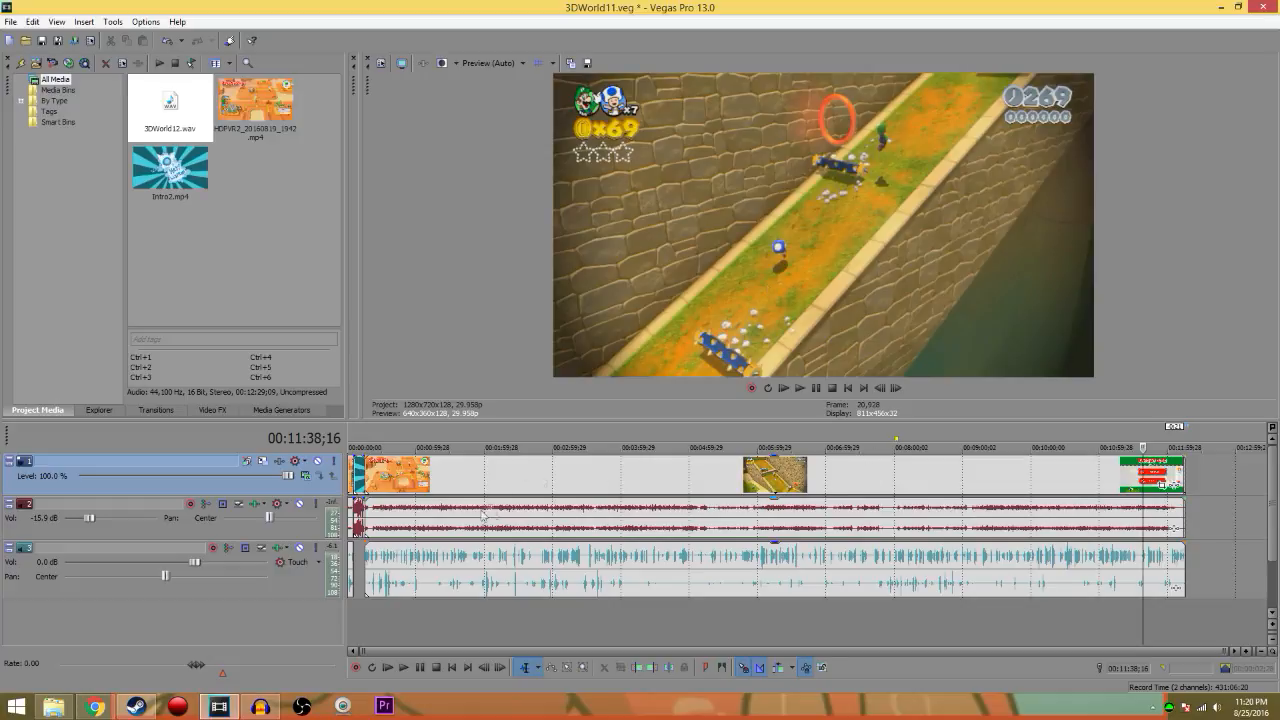
Save the project under the new name 3DWorld12 in the Vegas Files folder
{"action": "left_click", "coordinate": [9, 23]}
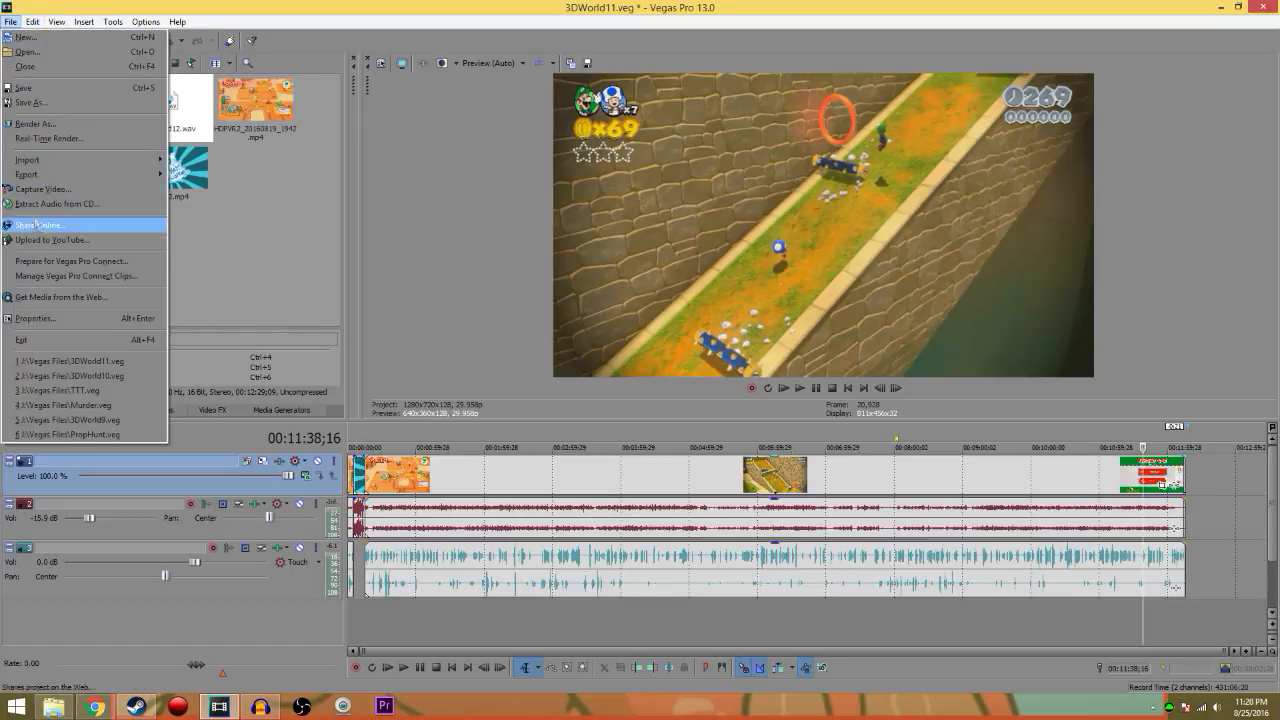
{"action": "left_click", "coordinate": [32, 102]}
{"action": "left_click", "coordinate": [636, 372]}
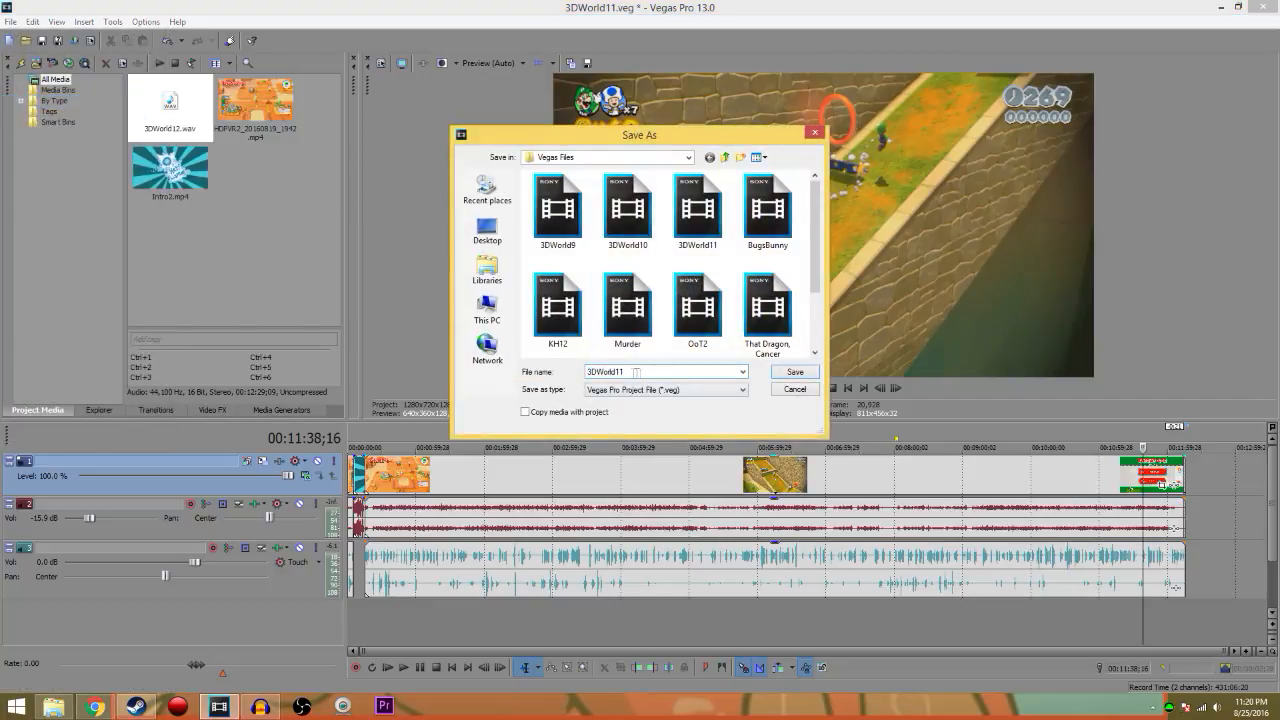
{"action": "key", "text": "BackSpace"}
{"action": "type", "text": "2"}
{"action": "left_click", "coordinate": [796, 373]}
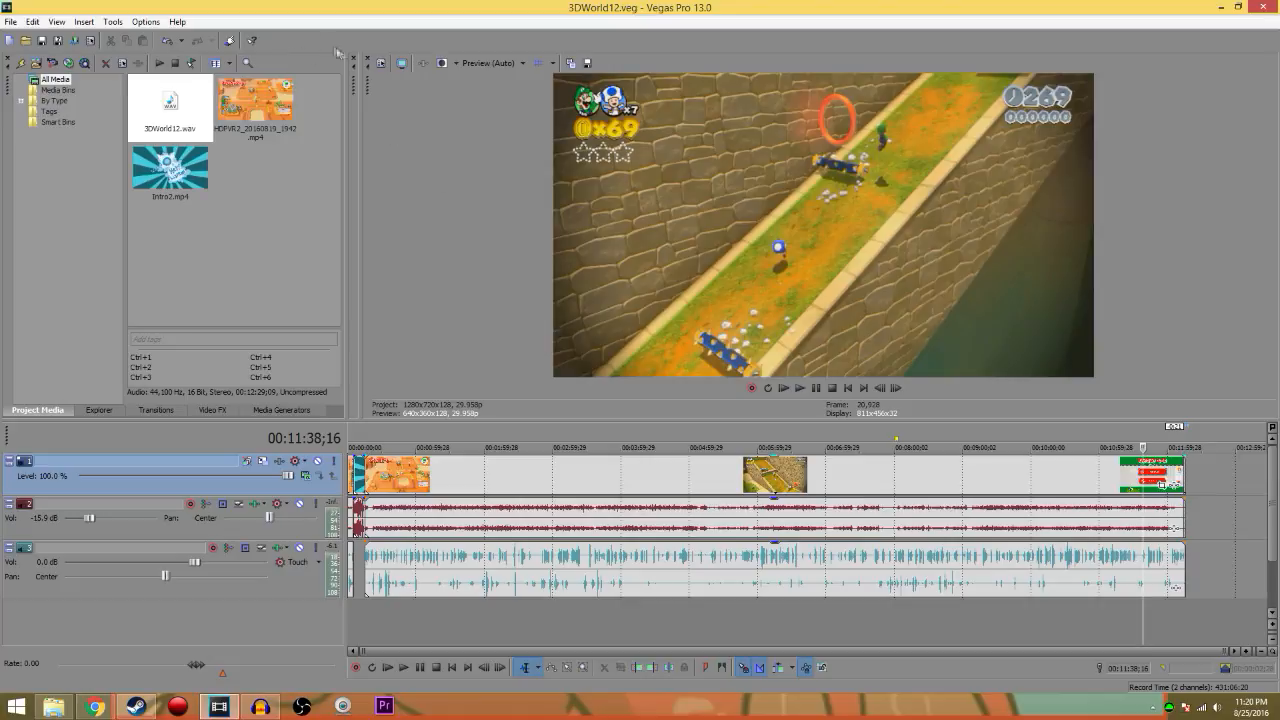
Review the project's video properties unchanged, and select the YouTubeHD template for rendering the project
{"action": "left_click", "coordinate": [379, 64]}
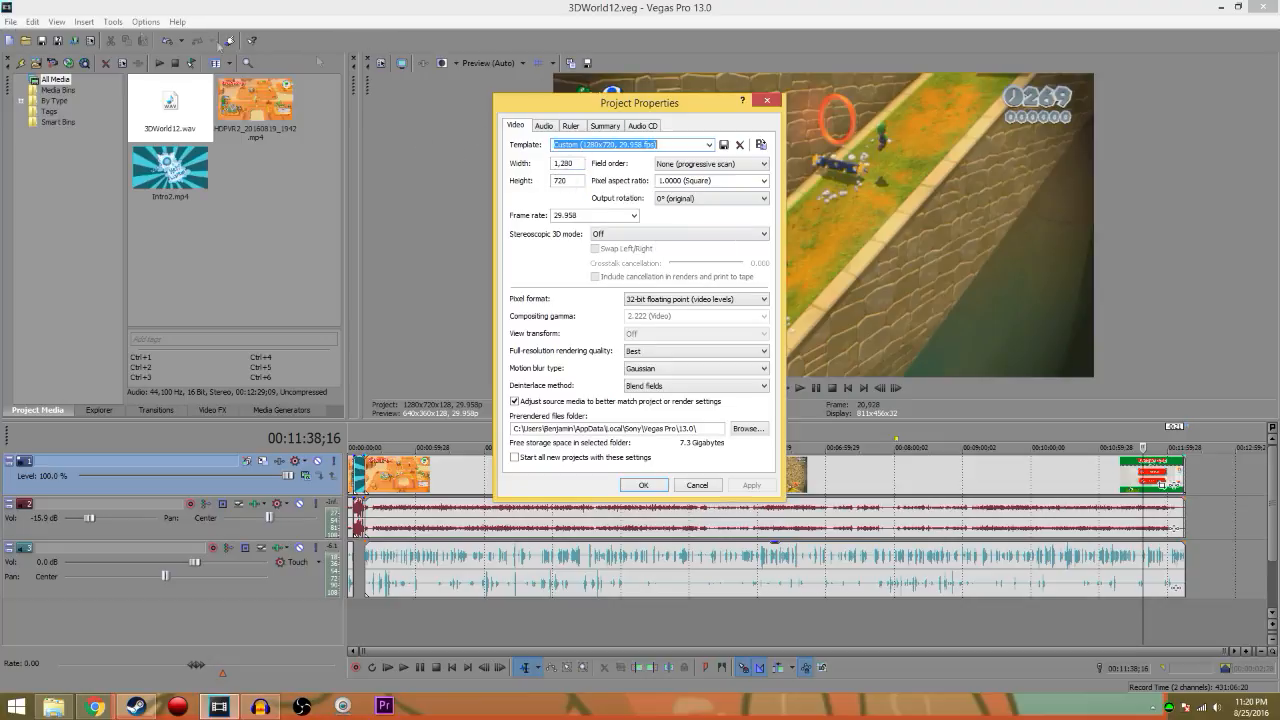
{"action": "left_click", "coordinate": [766, 101]}
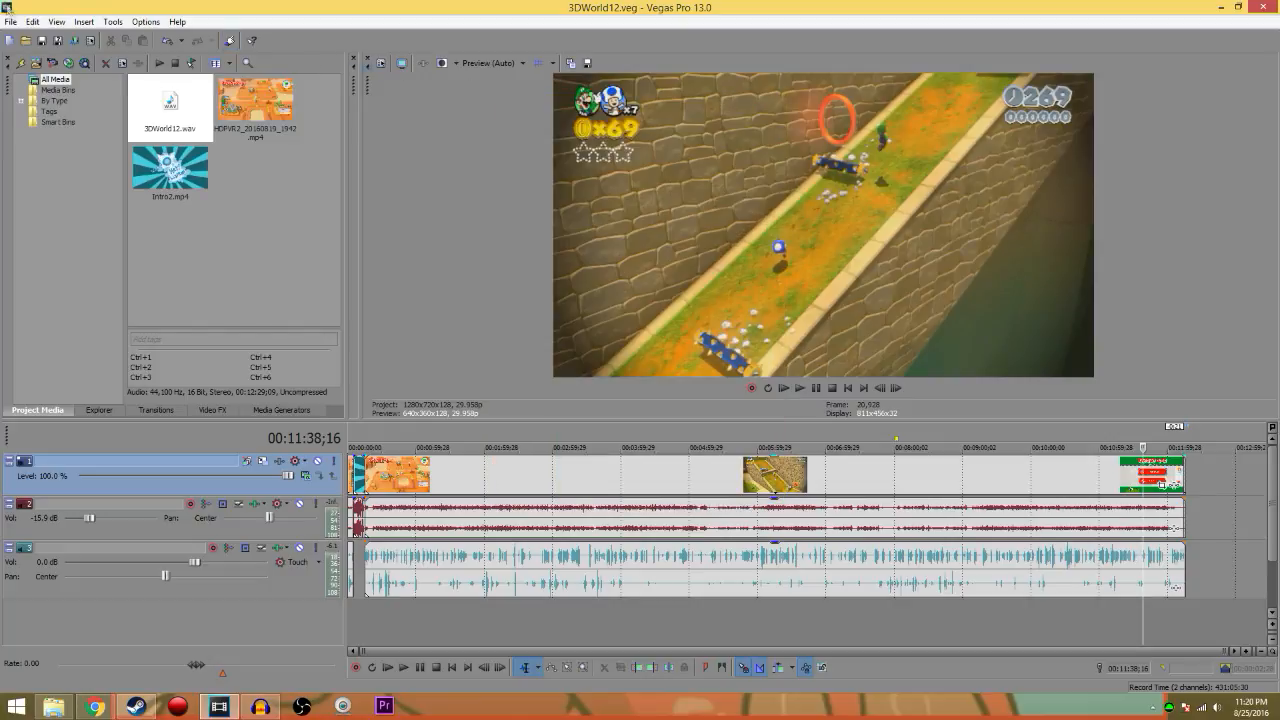
{"action": "left_click", "coordinate": [10, 21]}
{"action": "left_click", "coordinate": [40, 122]}
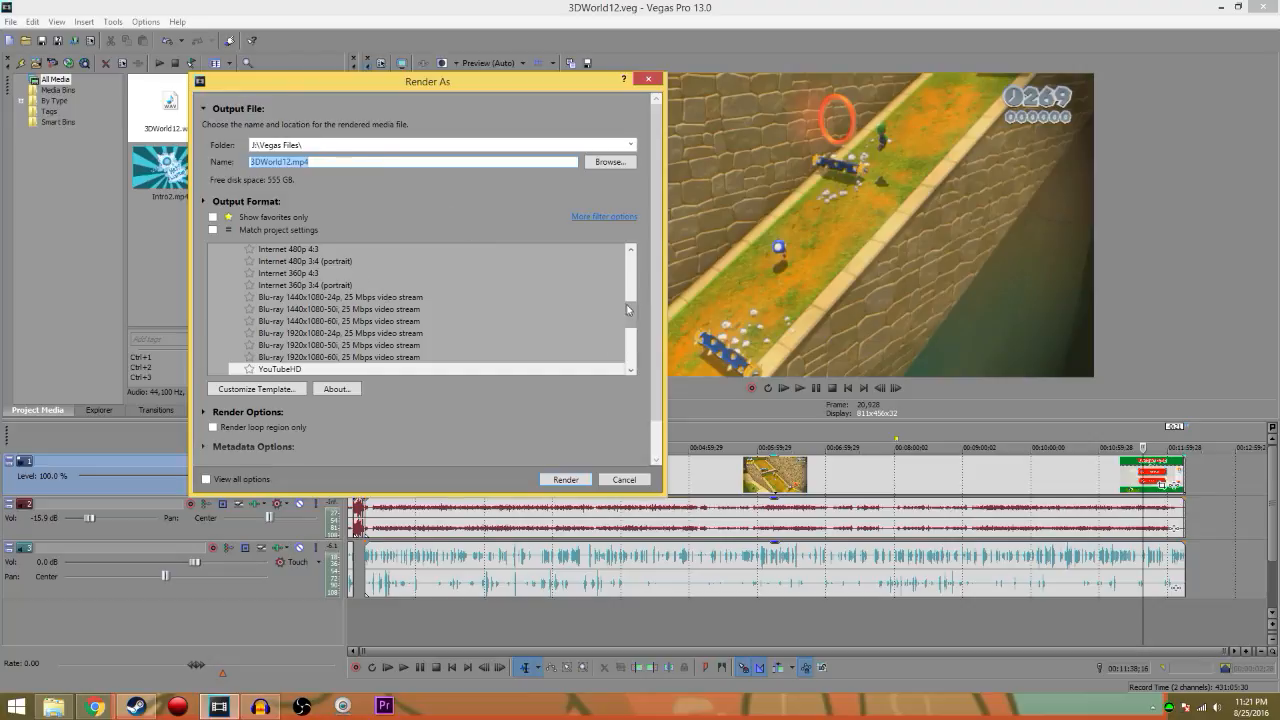
{"action": "mouse_move", "coordinate": [631, 312]}
{"action": "left_mouse_down"}
{"action": "mouse_move", "coordinate": [632, 279]}
{"action": "mouse_move", "coordinate": [625, 329]}
{"action": "mouse_move", "coordinate": [643, 275]}
{"action": "mouse_move", "coordinate": [643, 317]}
{"action": "left_mouse_up"}
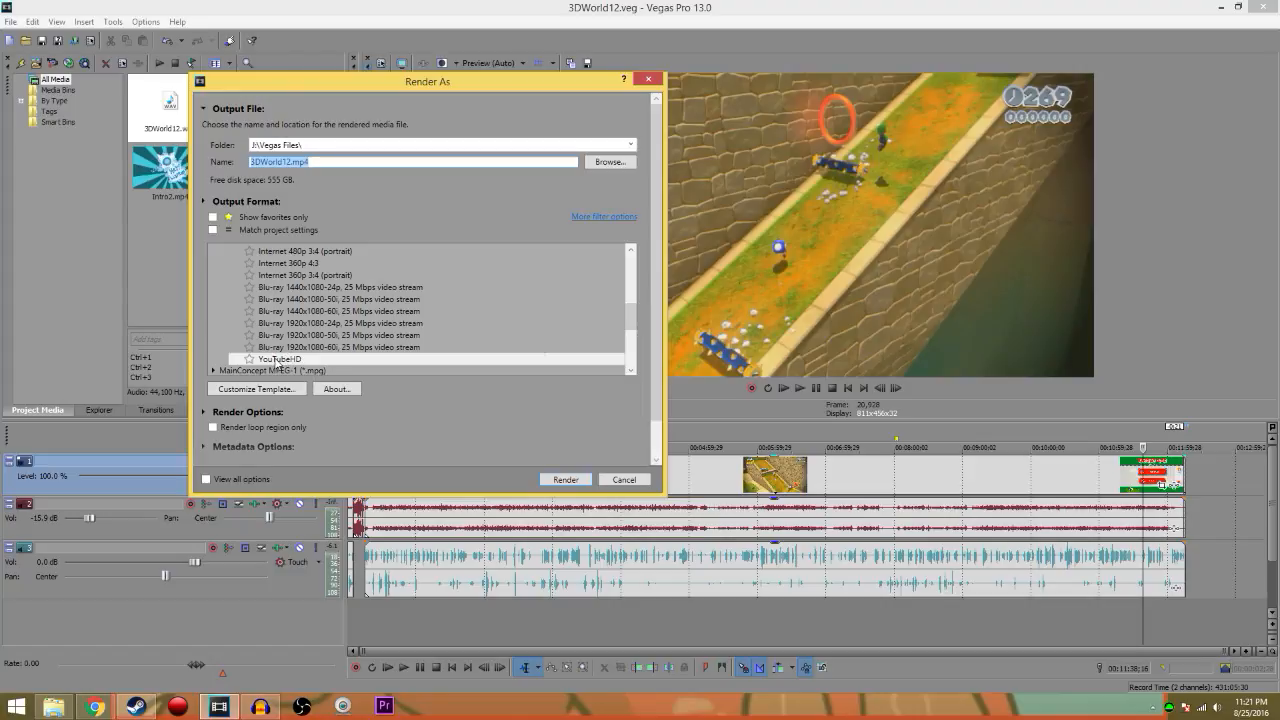
{"action": "left_click", "coordinate": [278, 359]}
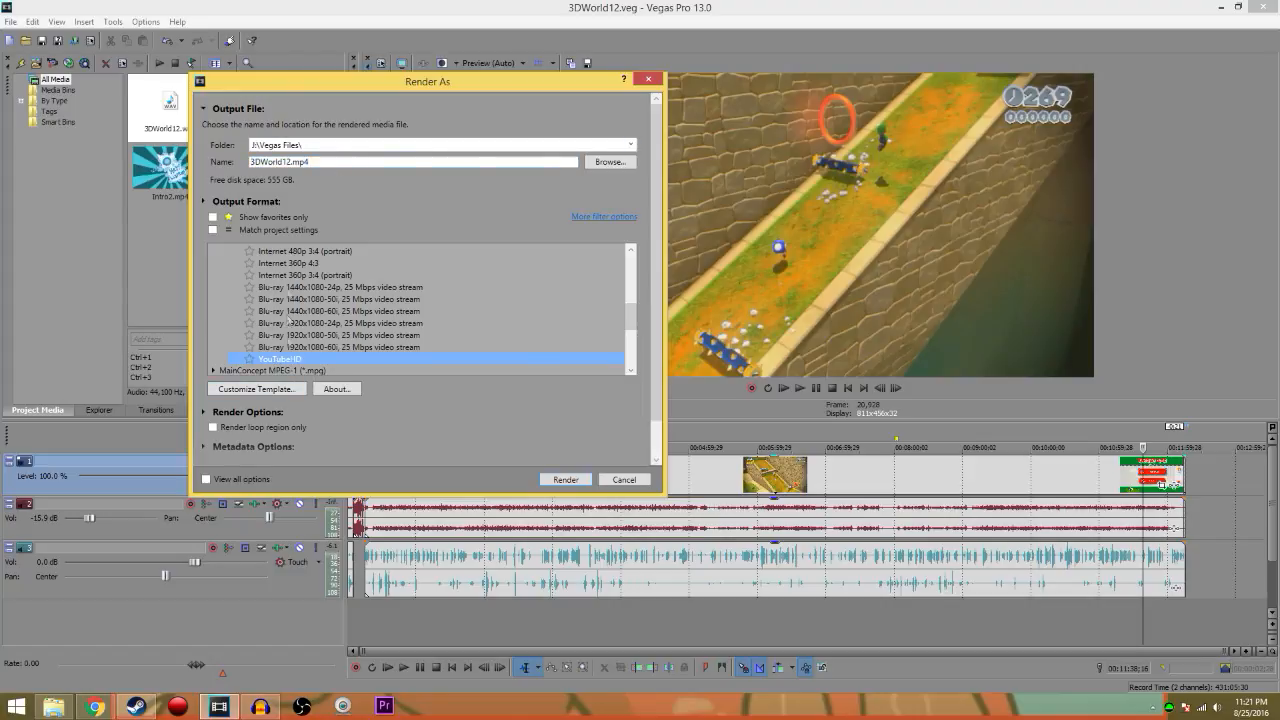
Examine the YouTubeHD template's video settings, including the frame rate and profile choices, and leave them without saving changes
{"action": "left_click", "coordinate": [290, 396]}
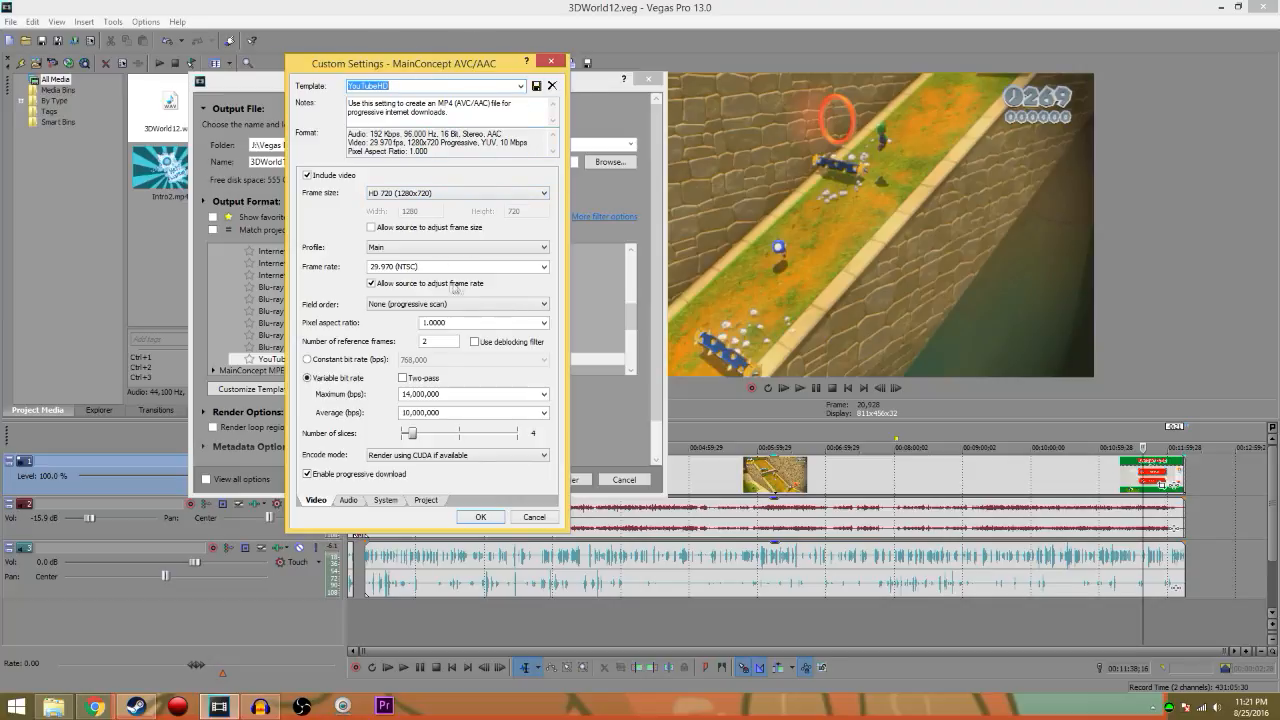
{"action": "left_click", "coordinate": [545, 267]}
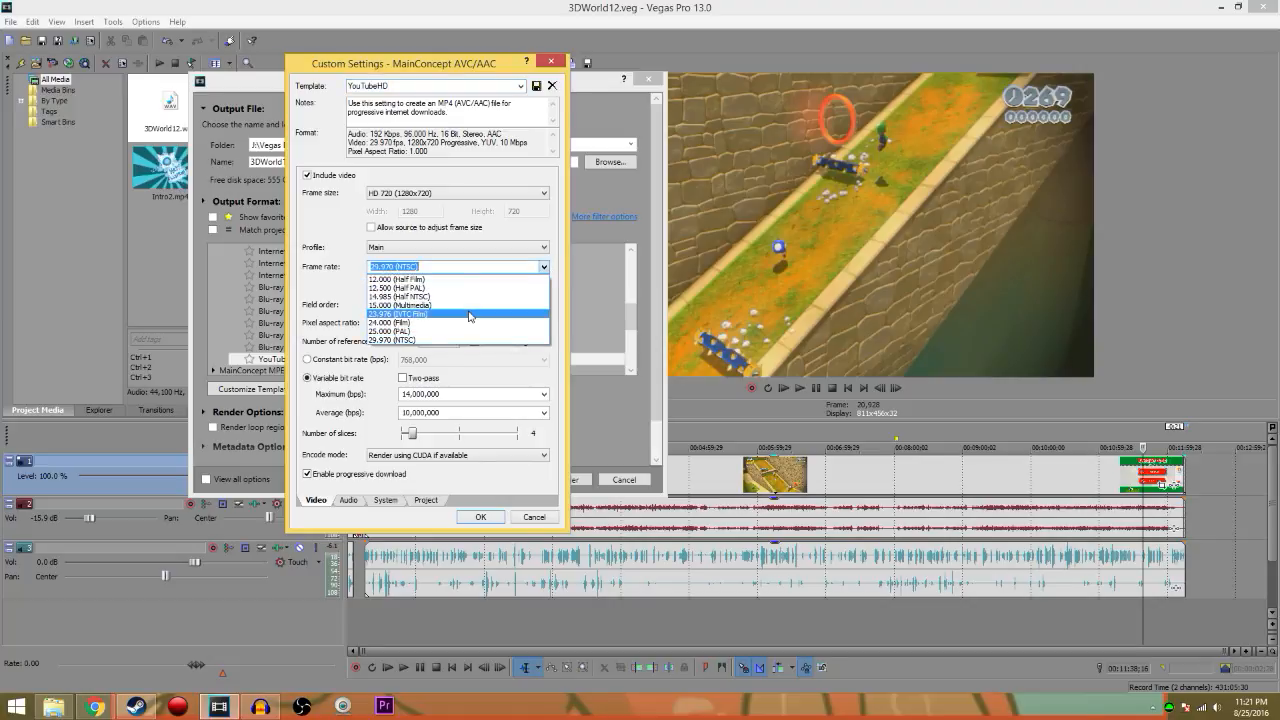
{"action": "left_click", "coordinate": [353, 287]}
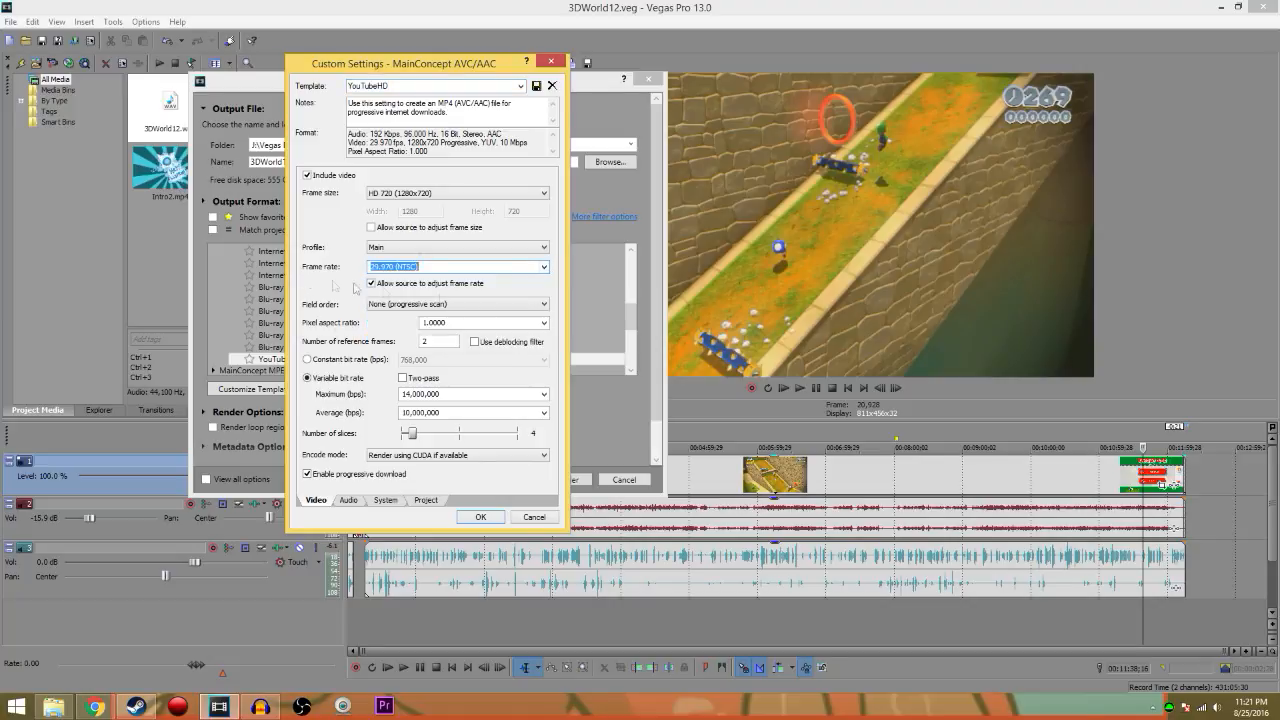
{"action": "left_click", "coordinate": [545, 248]}
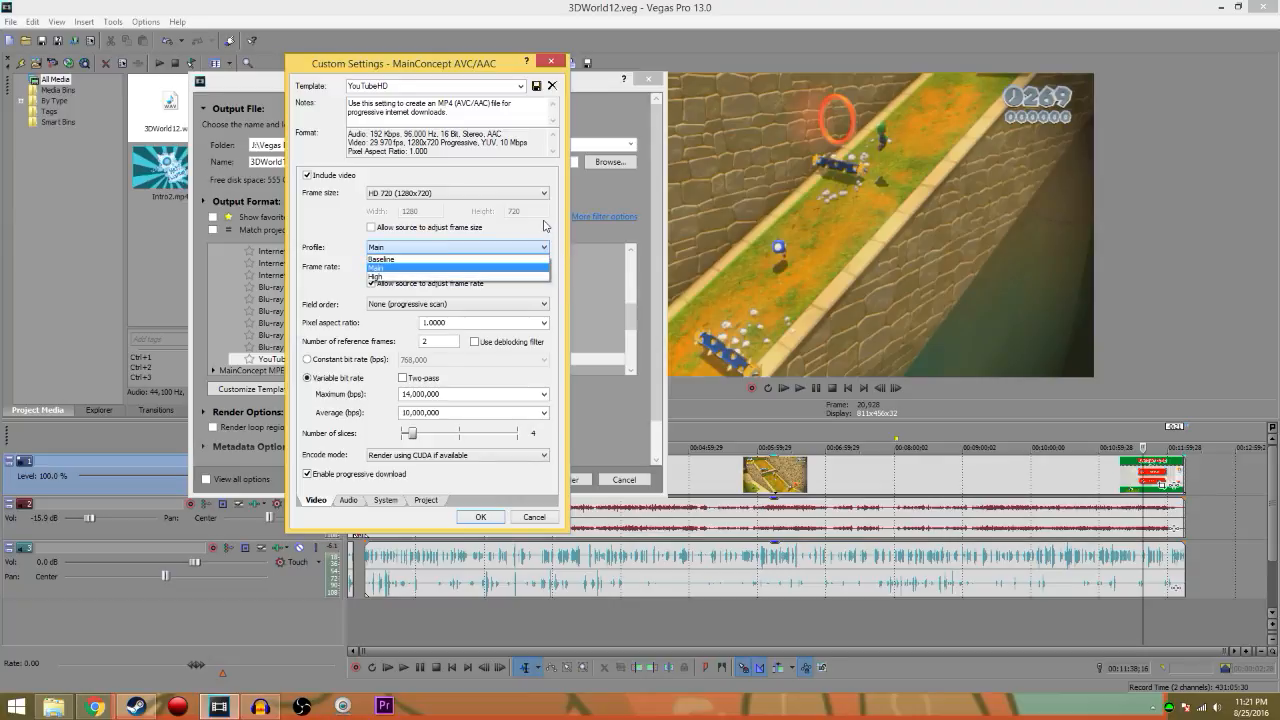
{"action": "left_click", "coordinate": [546, 238]}
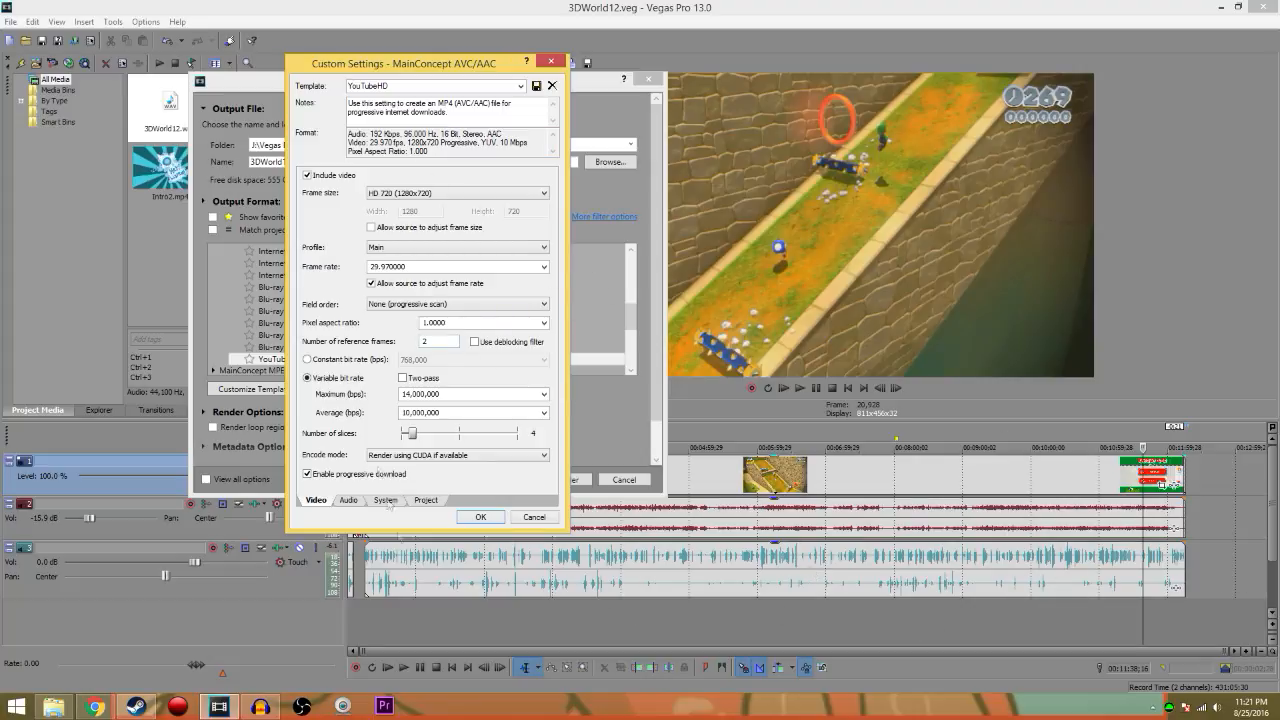
{"action": "left_click", "coordinate": [552, 61]}
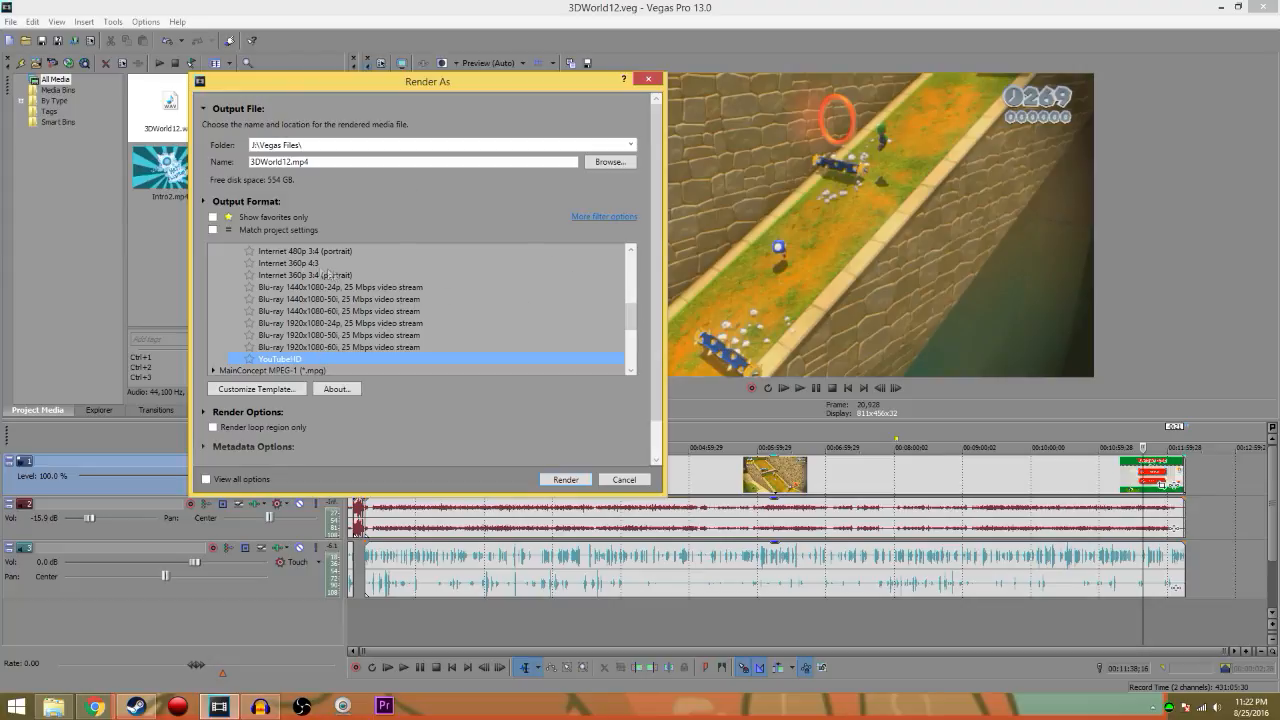
Look through the available render templates and start rendering 3DWorld12.mp4 to the Vegas Files folder with YouTubeHD
{"action": "left_click_drag", "start_coordinate": [631, 317], "coordinate": [632, 314]}
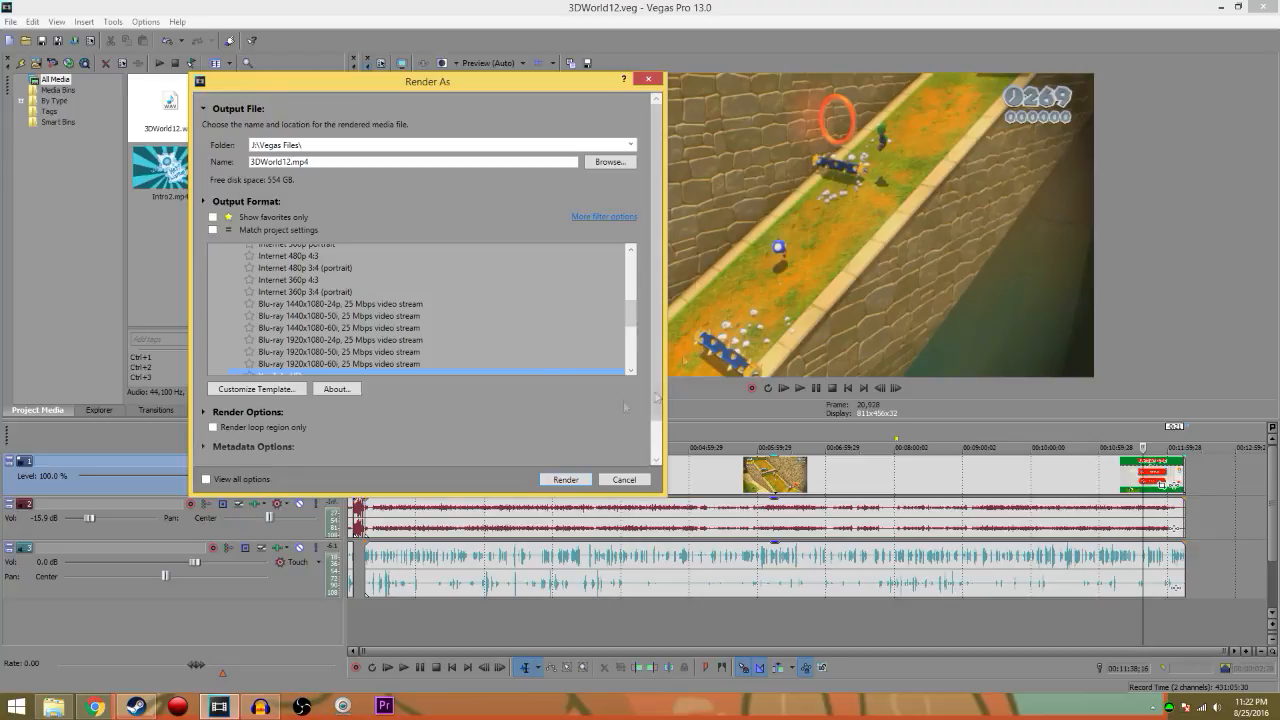
{"action": "left_click_drag", "start_coordinate": [630, 321], "coordinate": [565, 295]}
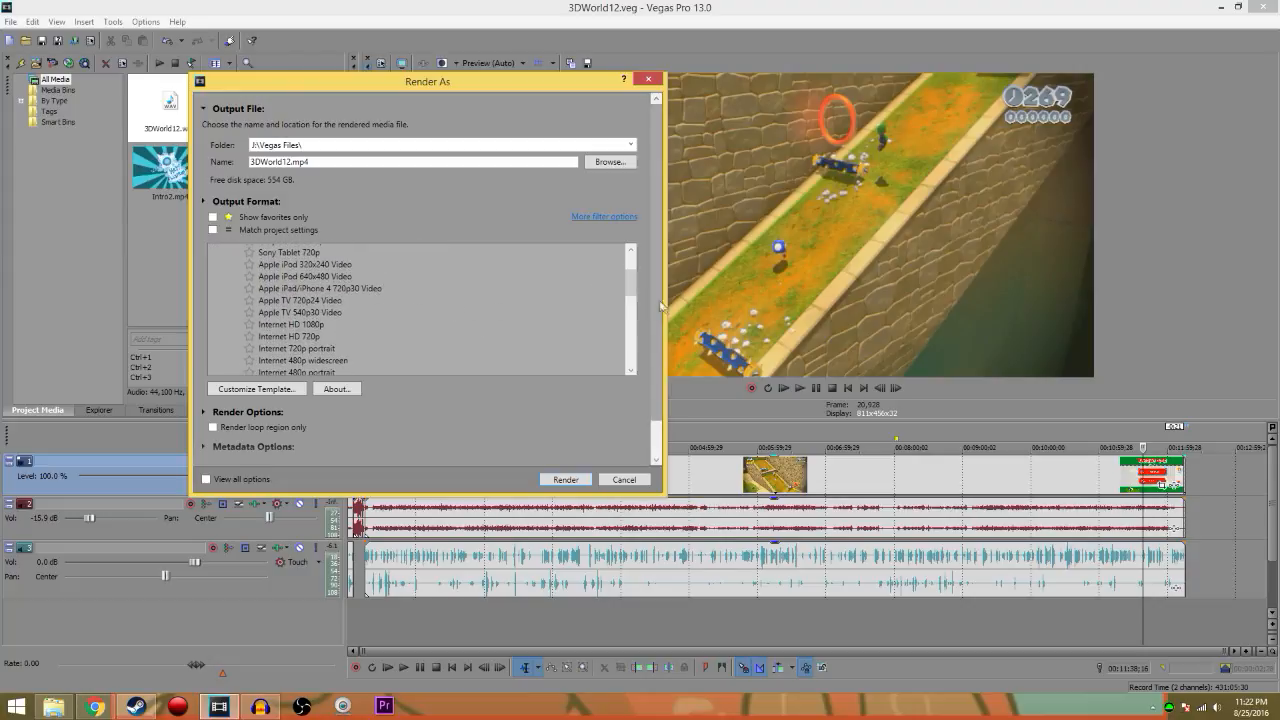
{"action": "left_click_drag", "start_coordinate": [628, 287], "coordinate": [632, 339]}
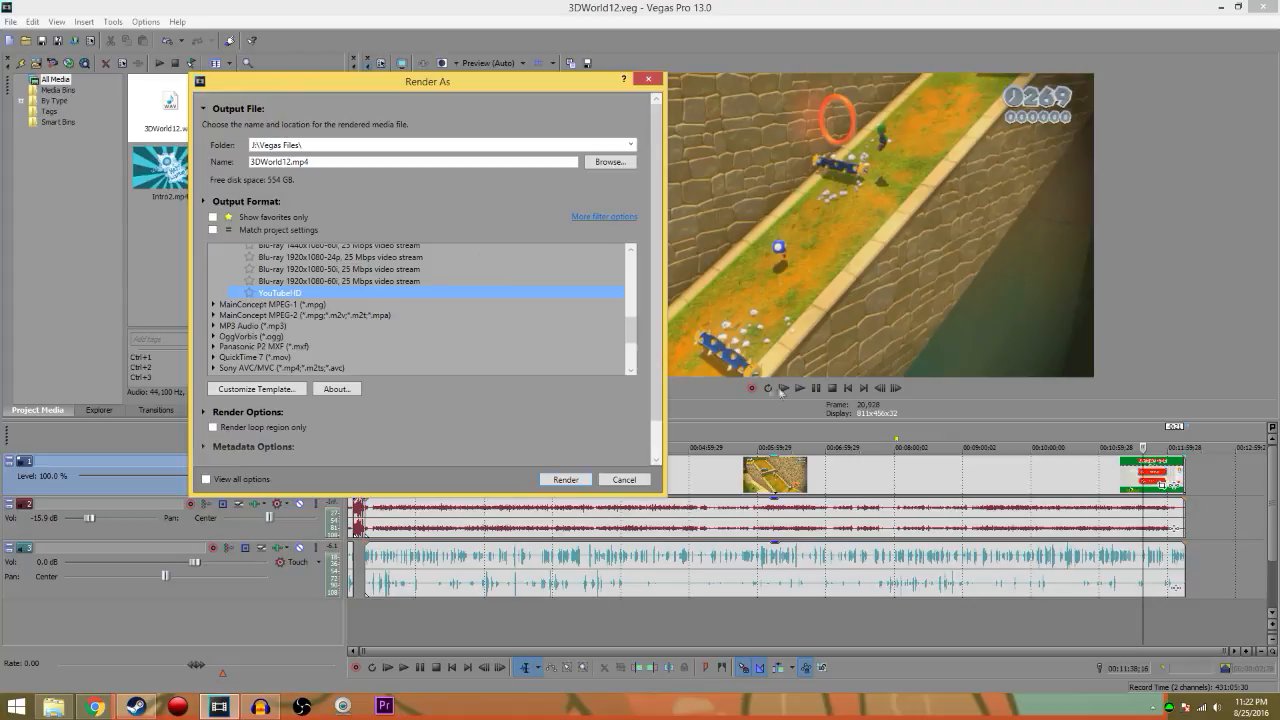
{"action": "left_click", "coordinate": [587, 484]}
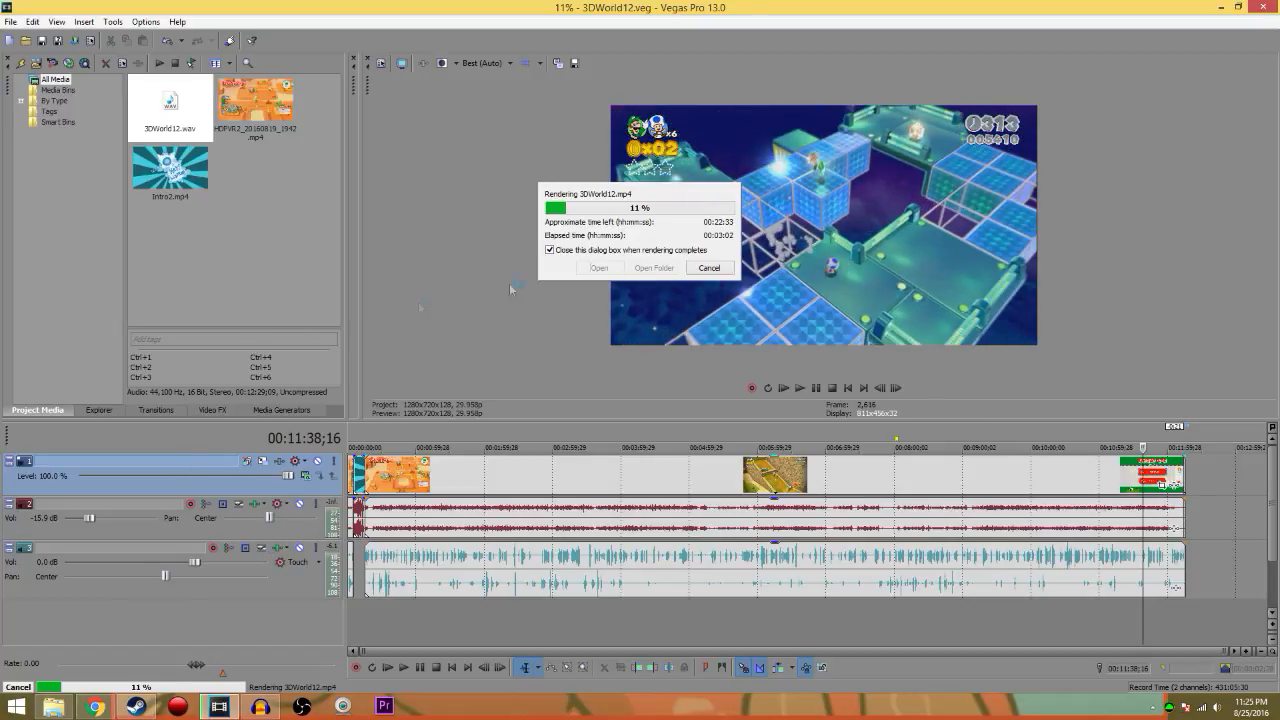
Switch to Chrome, open YouTube in place of the Java download page, and go to the video upload page
{"action": "left_click", "coordinate": [95, 706]}
{"action": "left_click", "coordinate": [153, 8]}
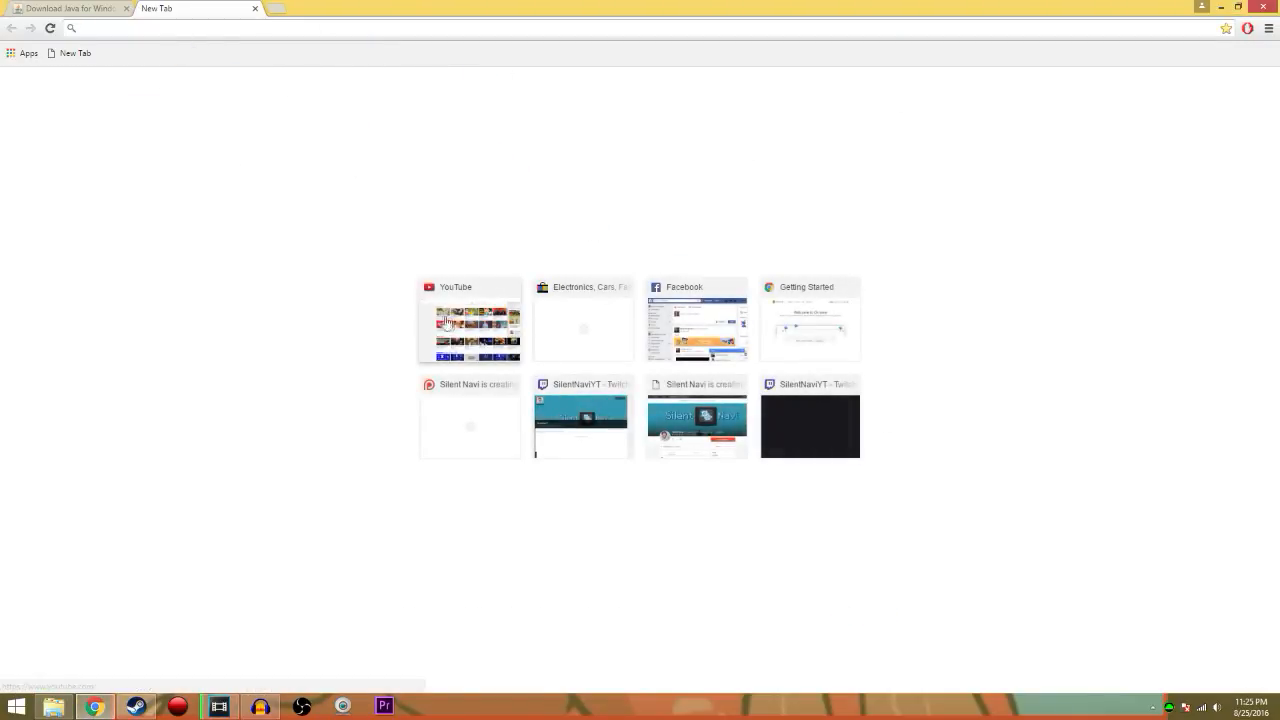
{"action": "left_click", "coordinate": [490, 314]}
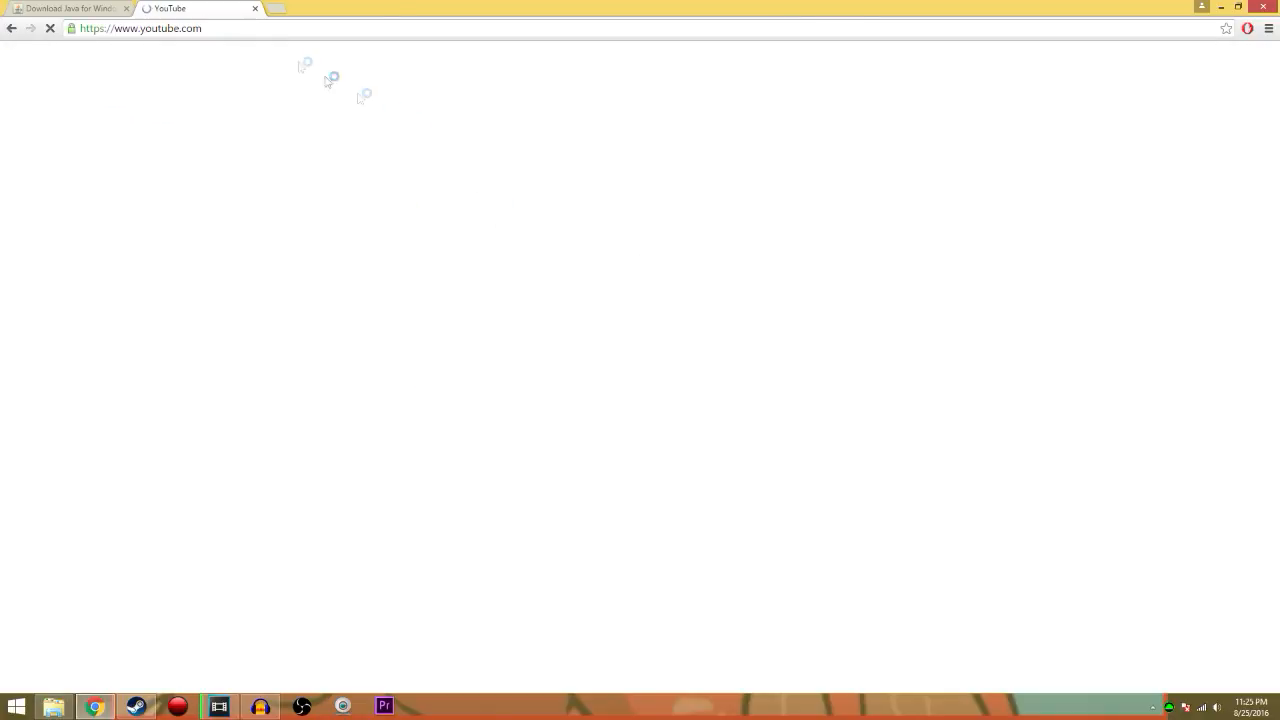
{"action": "left_click", "coordinate": [88, 8]}
{"action": "left_click", "coordinate": [126, 8]}
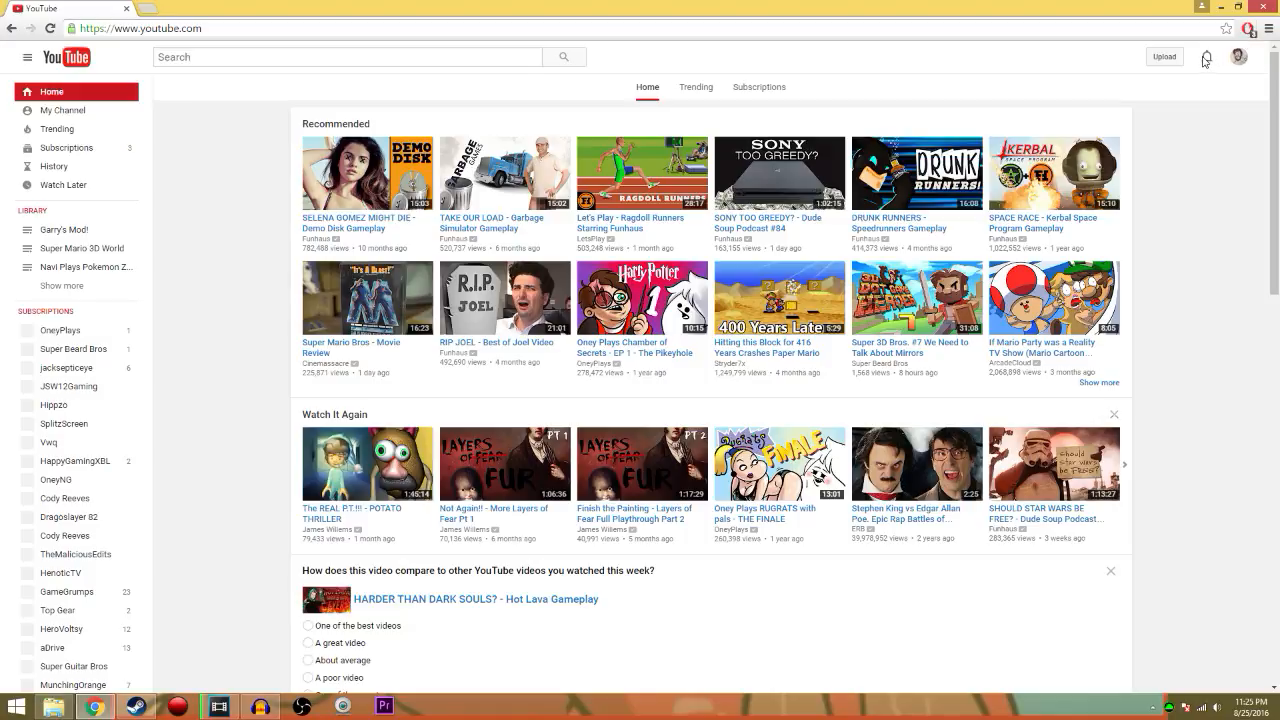
{"action": "left_click", "coordinate": [1170, 57]}
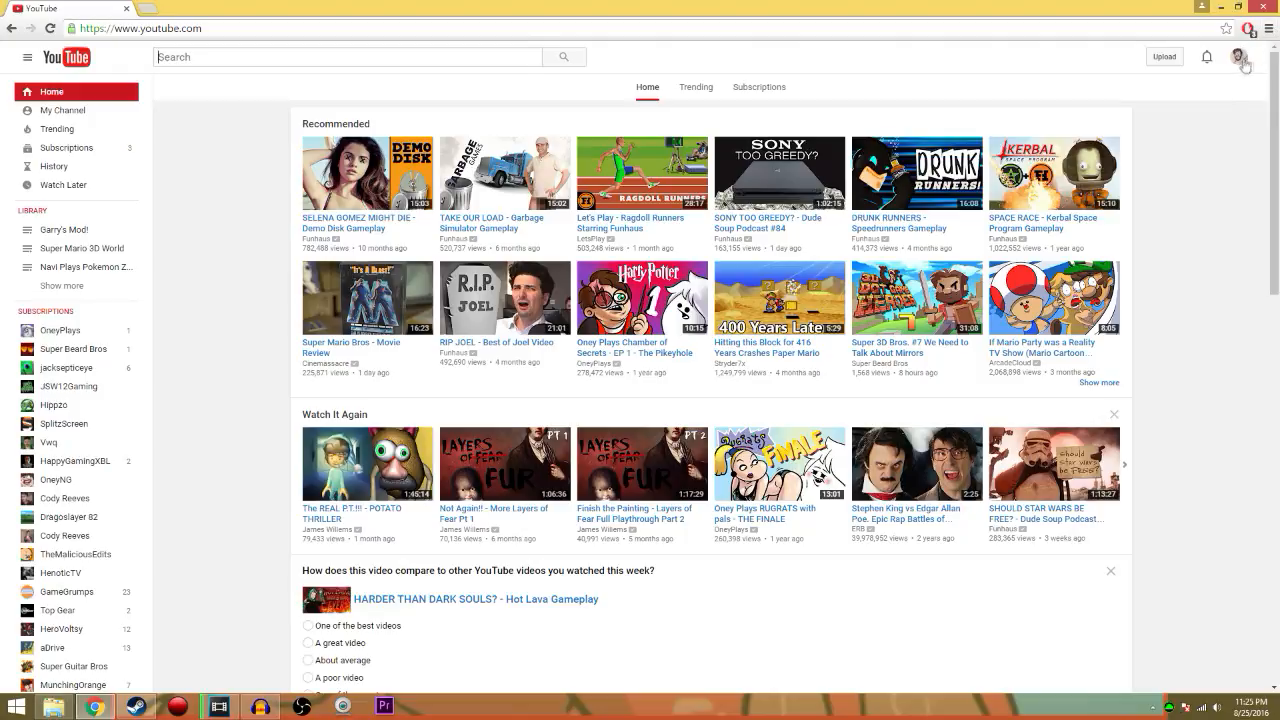
{"action": "left_click", "coordinate": [1180, 60]}
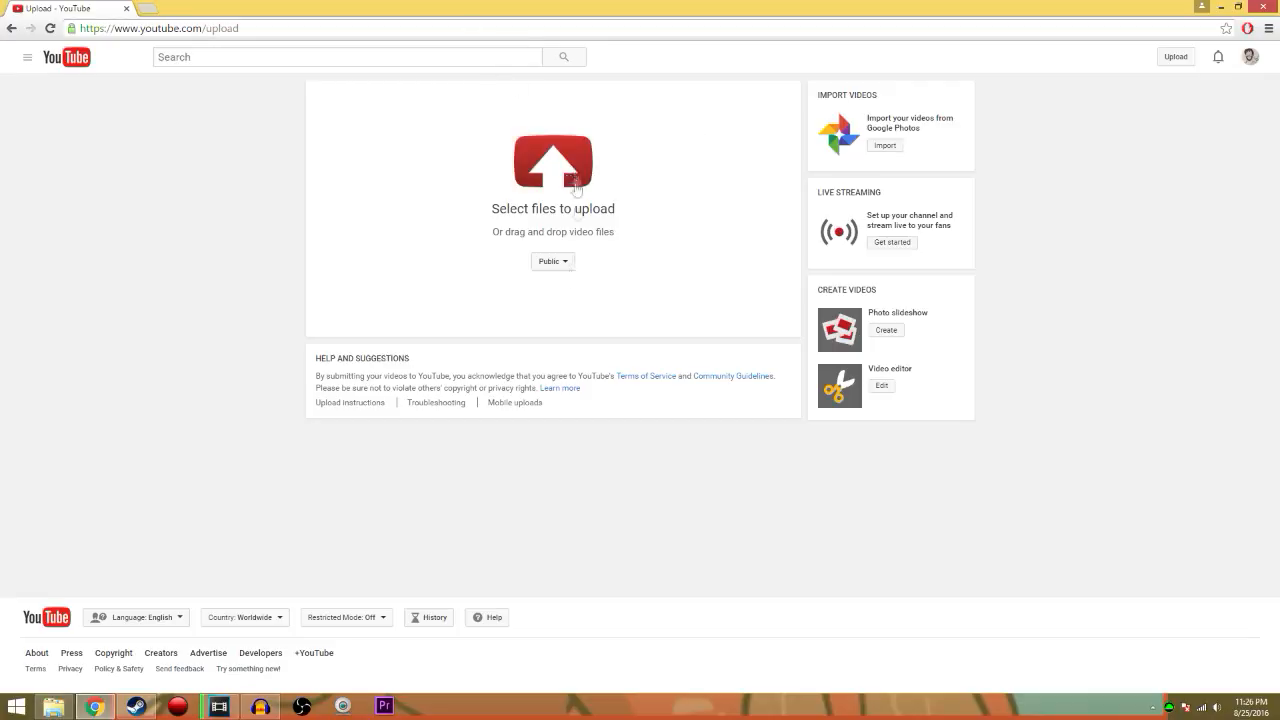
Check the render progress in Vegas Pro, return to Chrome, and browse for an upload file in J:'s Vegas Files folder
{"action": "left_click", "coordinate": [219, 707]}
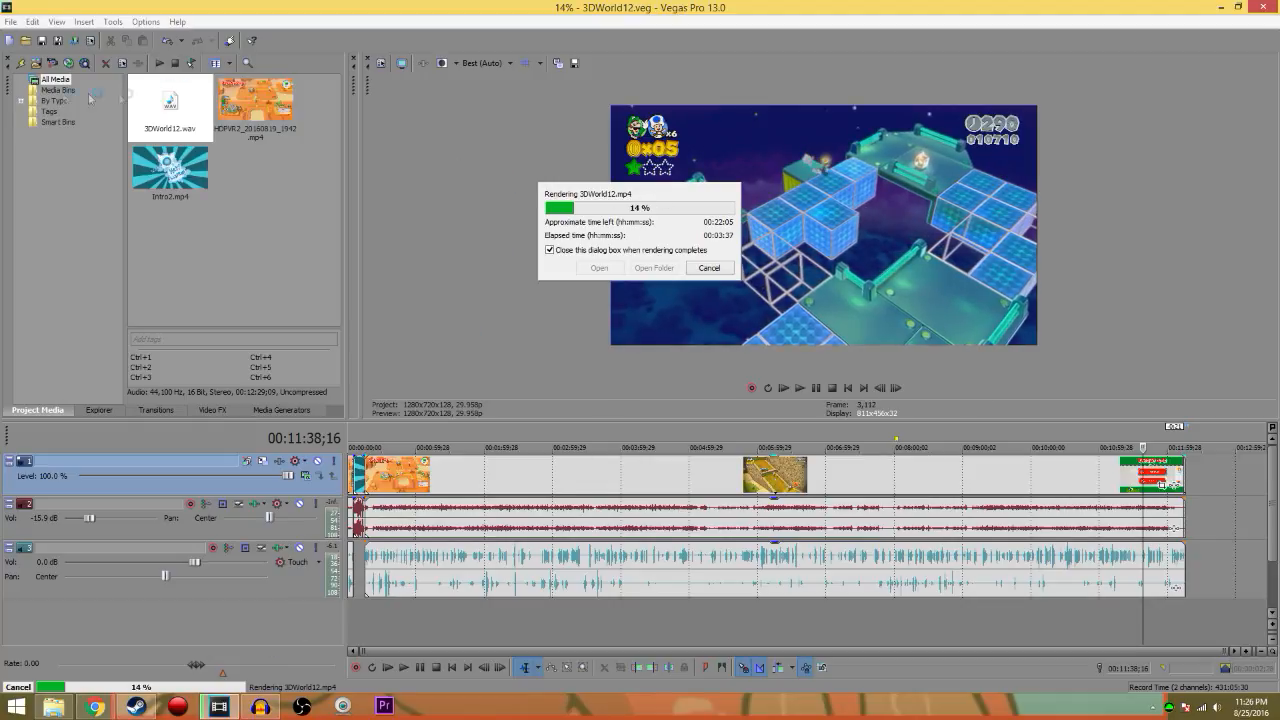
{"action": "left_click", "coordinate": [94, 707]}
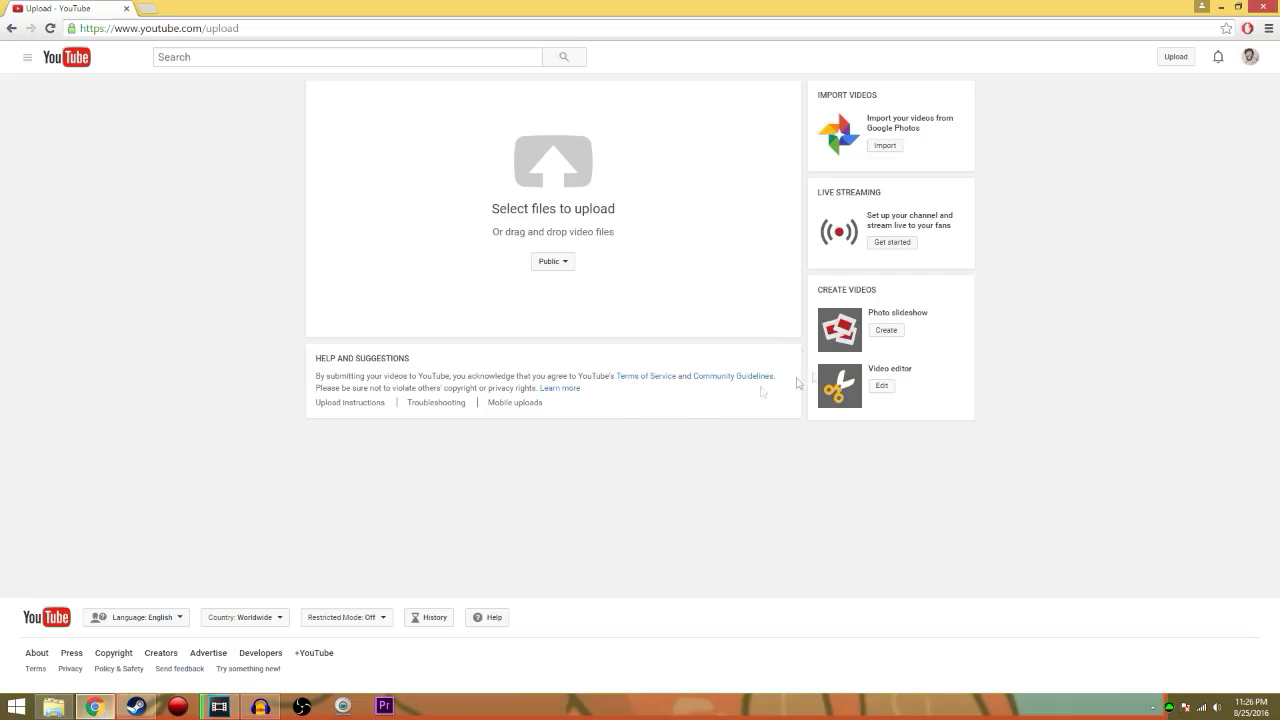
{"action": "left_click", "coordinate": [553, 163]}
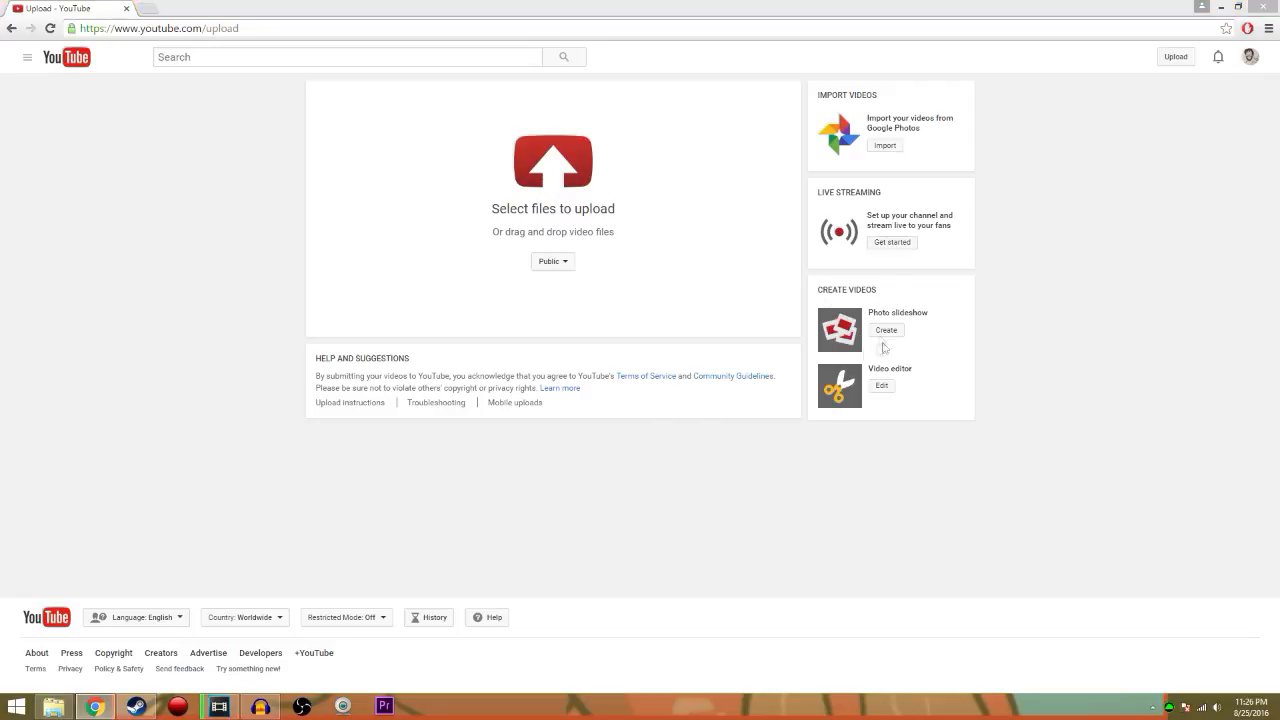
{"action": "left_click", "coordinate": [515, 422]}
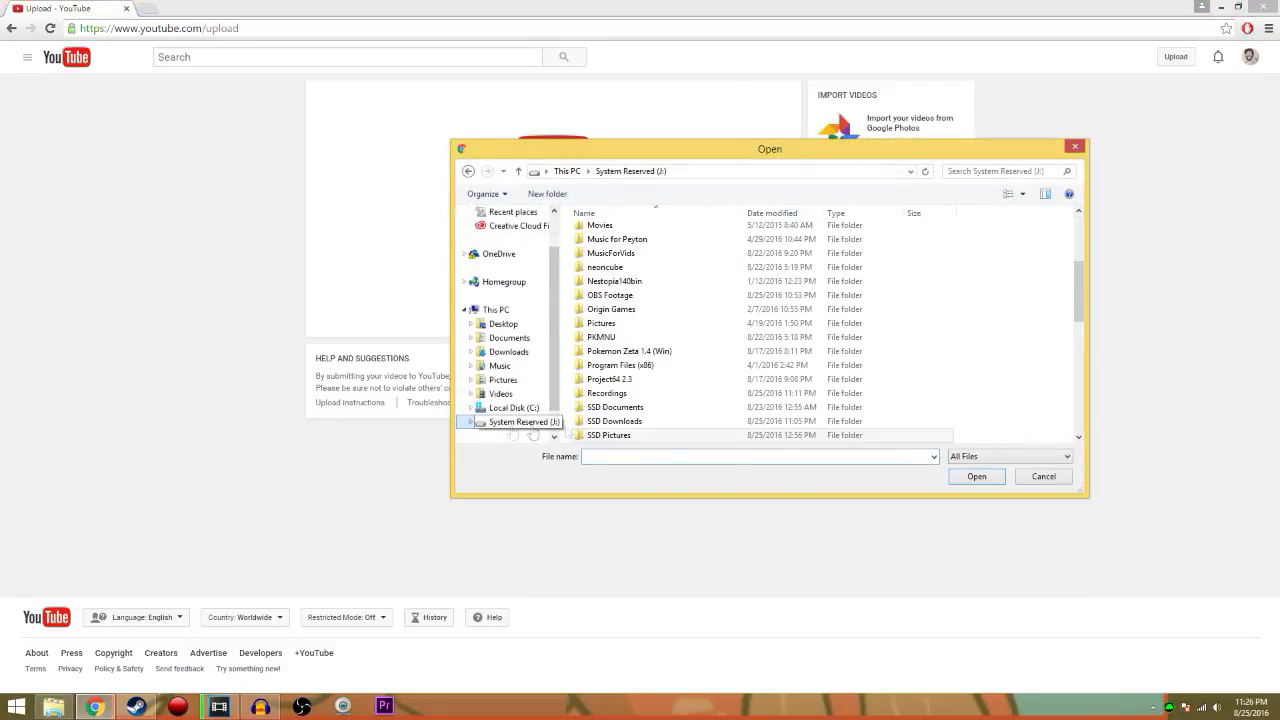
{"action": "scroll", "coordinate": [1000, 330], "scroll_direction": "down", "scroll_amount": 4}
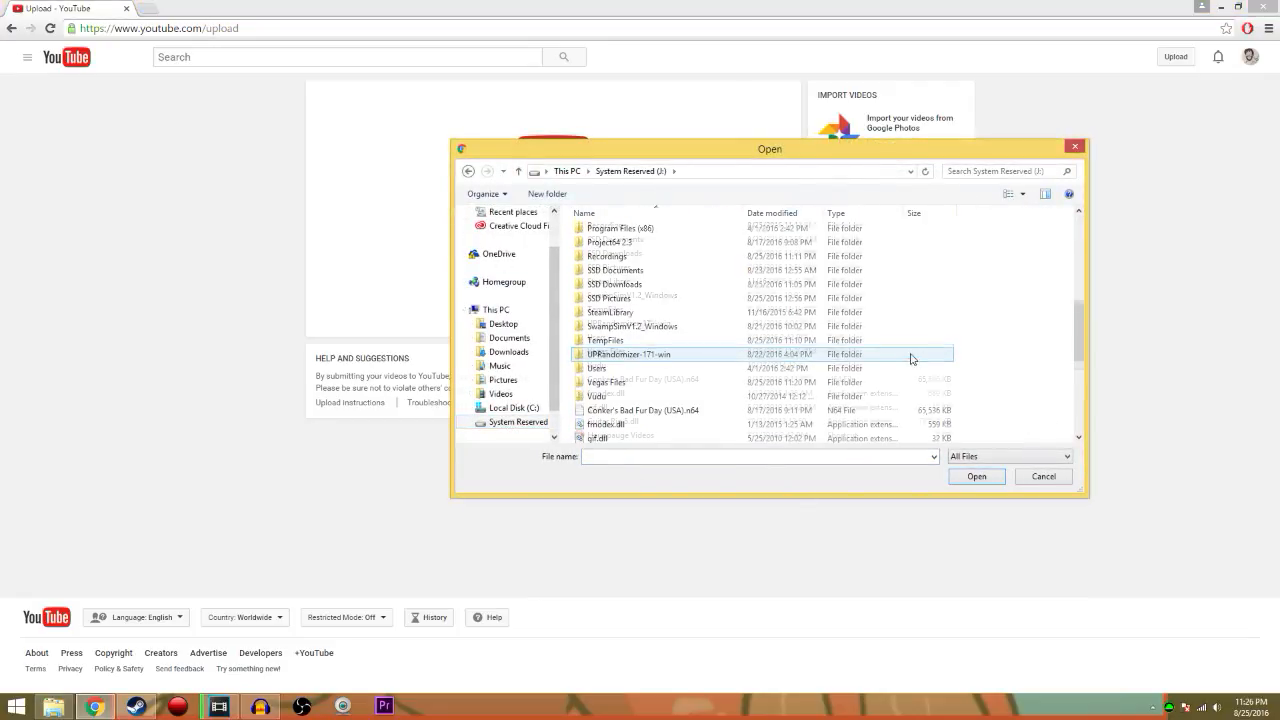
{"action": "left_click", "coordinate": [622, 384]}
{"action": "double_click", "coordinate": [622, 384]}
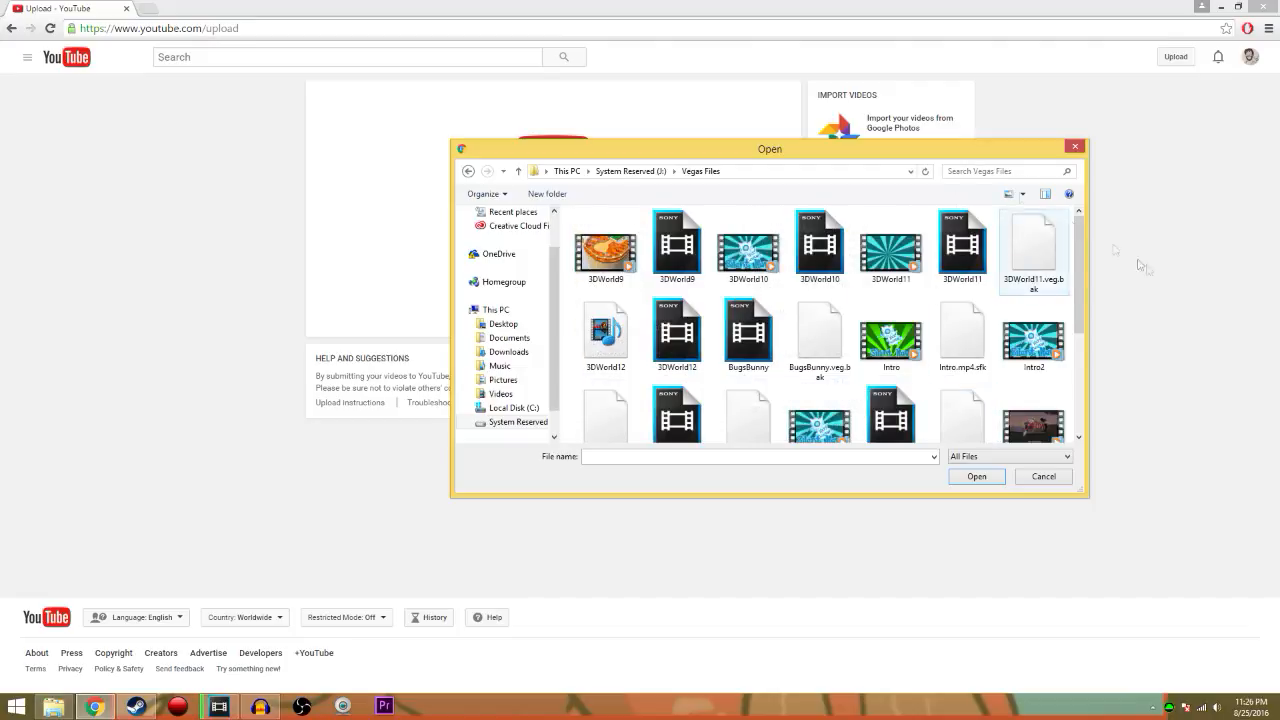
Look through the rendered videos and project files in the Vegas Files folder, and leave the file selection without choosing any
{"action": "scroll", "coordinate": [1083, 278], "scroll_direction": "down", "scroll_amount": 1}
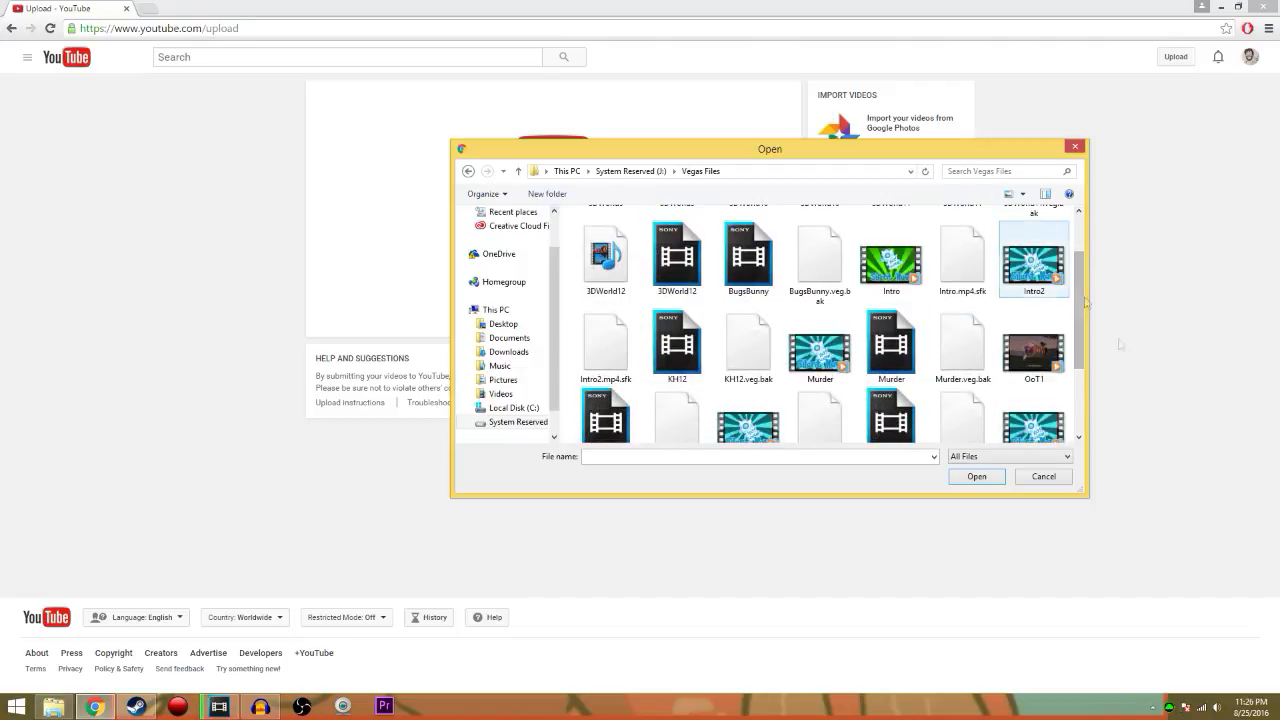
{"action": "left_click_drag", "start_coordinate": [1083, 328], "coordinate": [1073, 384]}
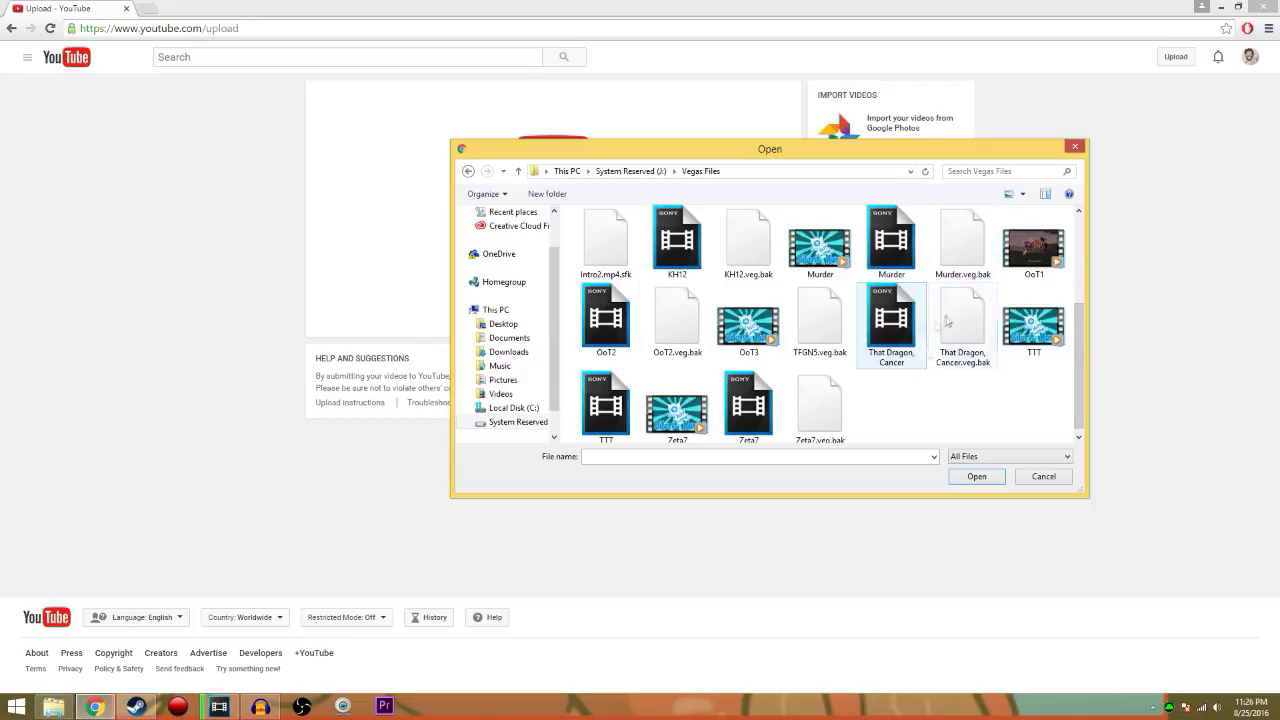
{"action": "left_click_drag", "start_coordinate": [1079, 379], "coordinate": [1077, 385]}
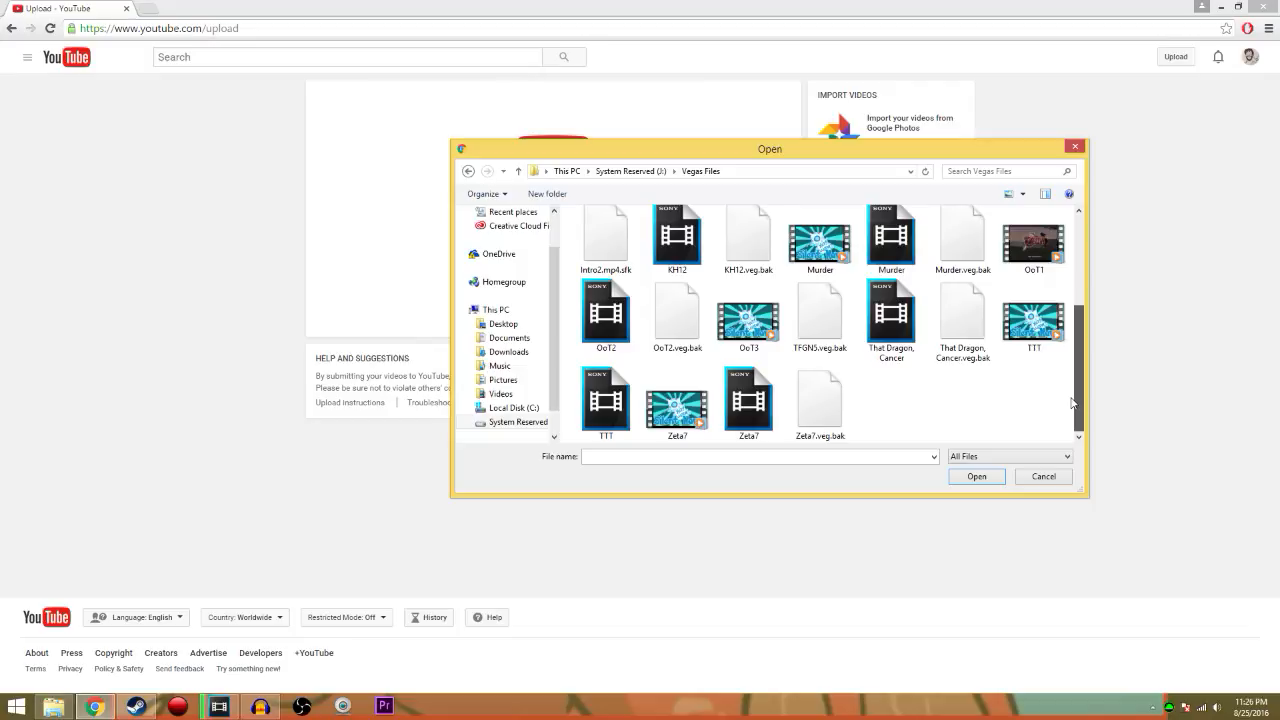
{"action": "left_click_drag", "start_coordinate": [1078, 312], "coordinate": [1068, 218]}
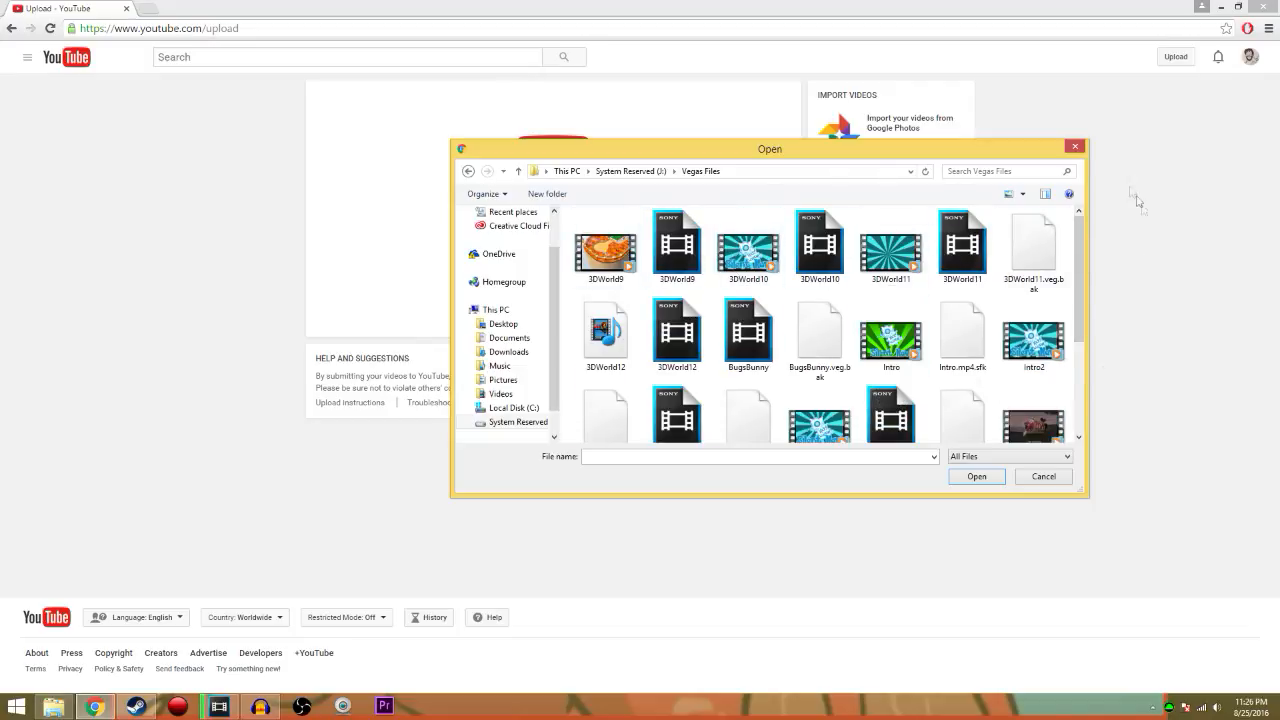
{"action": "left_click", "coordinate": [1074, 147]}
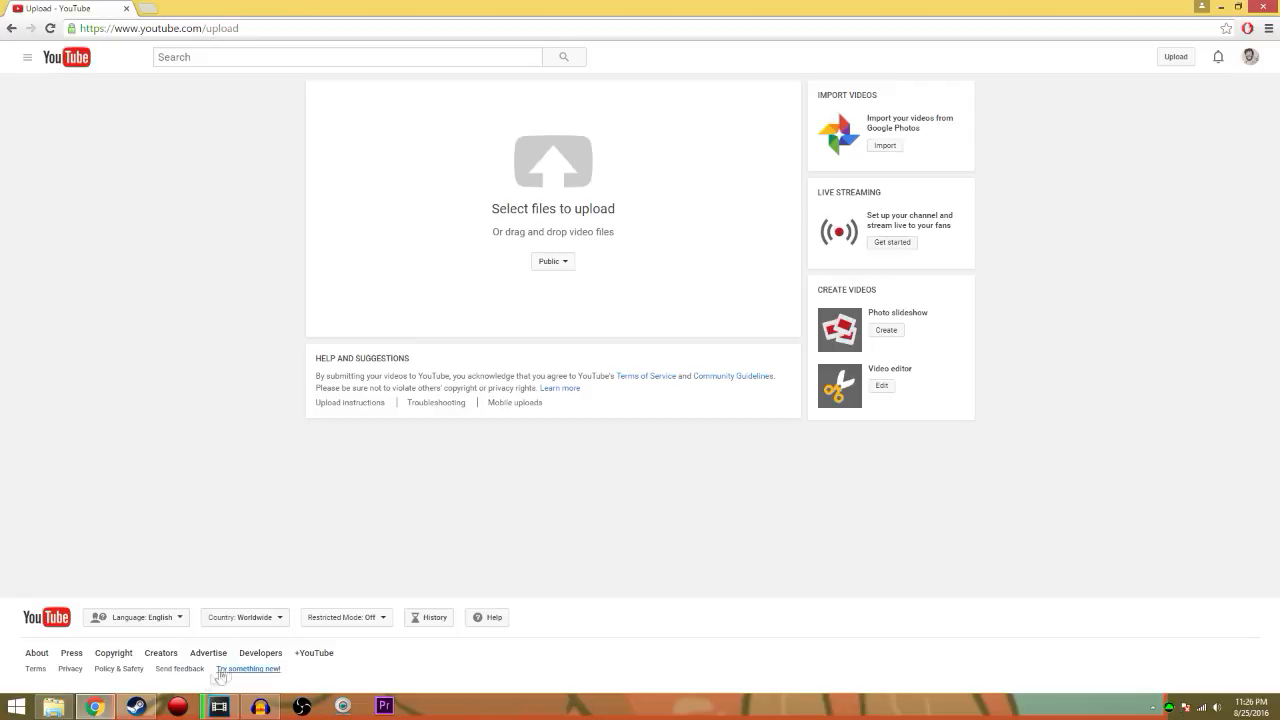
Switch back to Vegas Pro to check the render and close the open File Explorer window
{"action": "left_click", "coordinate": [218, 707]}
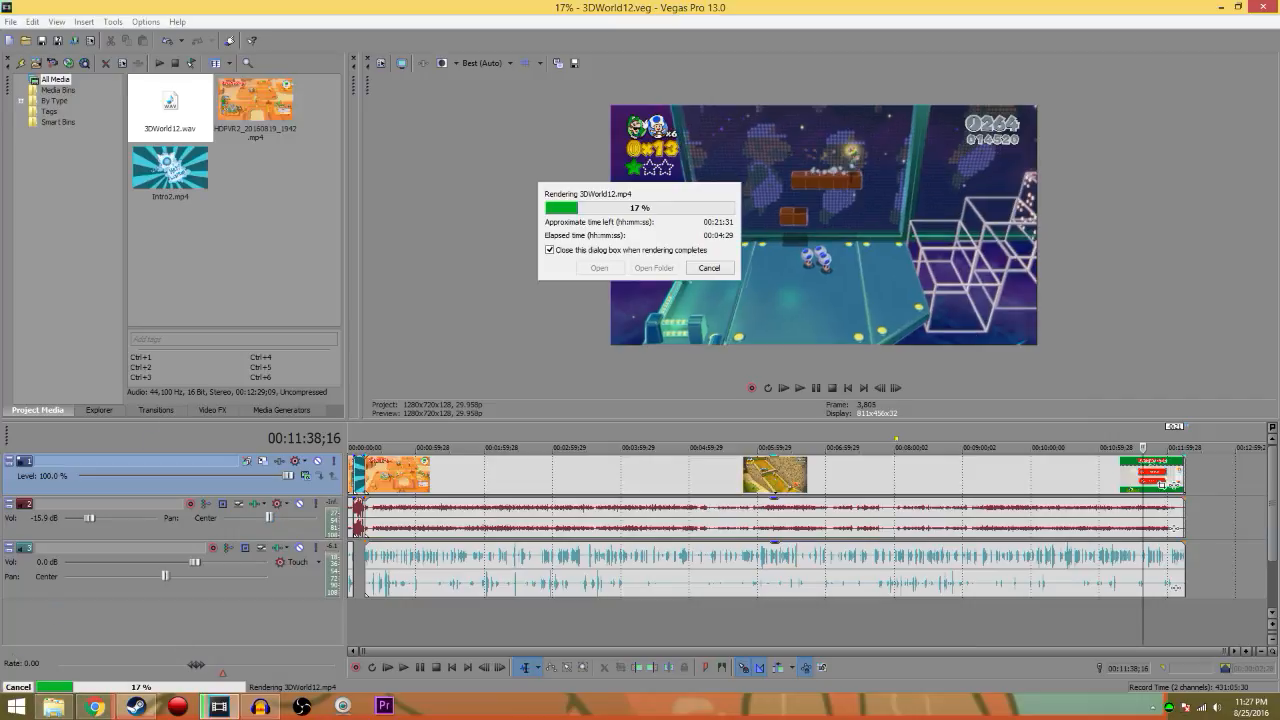
{"action": "right_click", "coordinate": [54, 707]}
{"action": "left_click", "coordinate": [49, 670]}
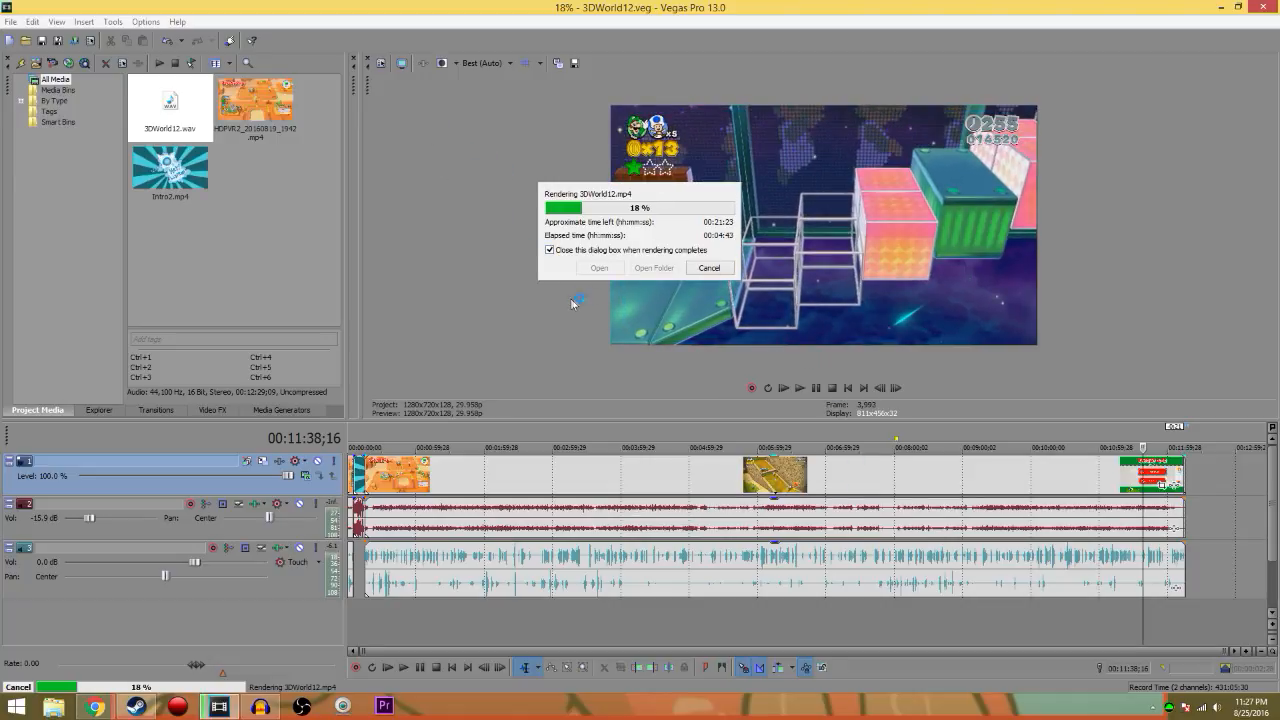
{"action": "left_click", "coordinate": [136, 707]}
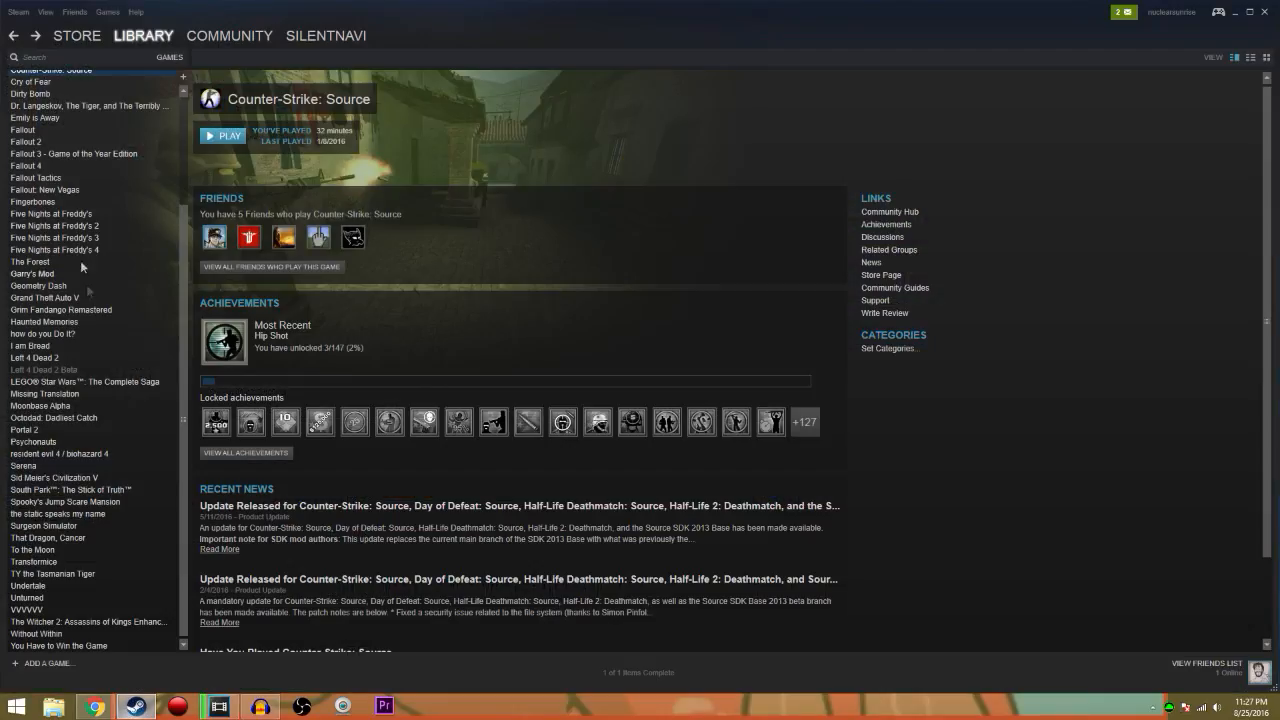
{"action": "left_click", "coordinate": [138, 707]}
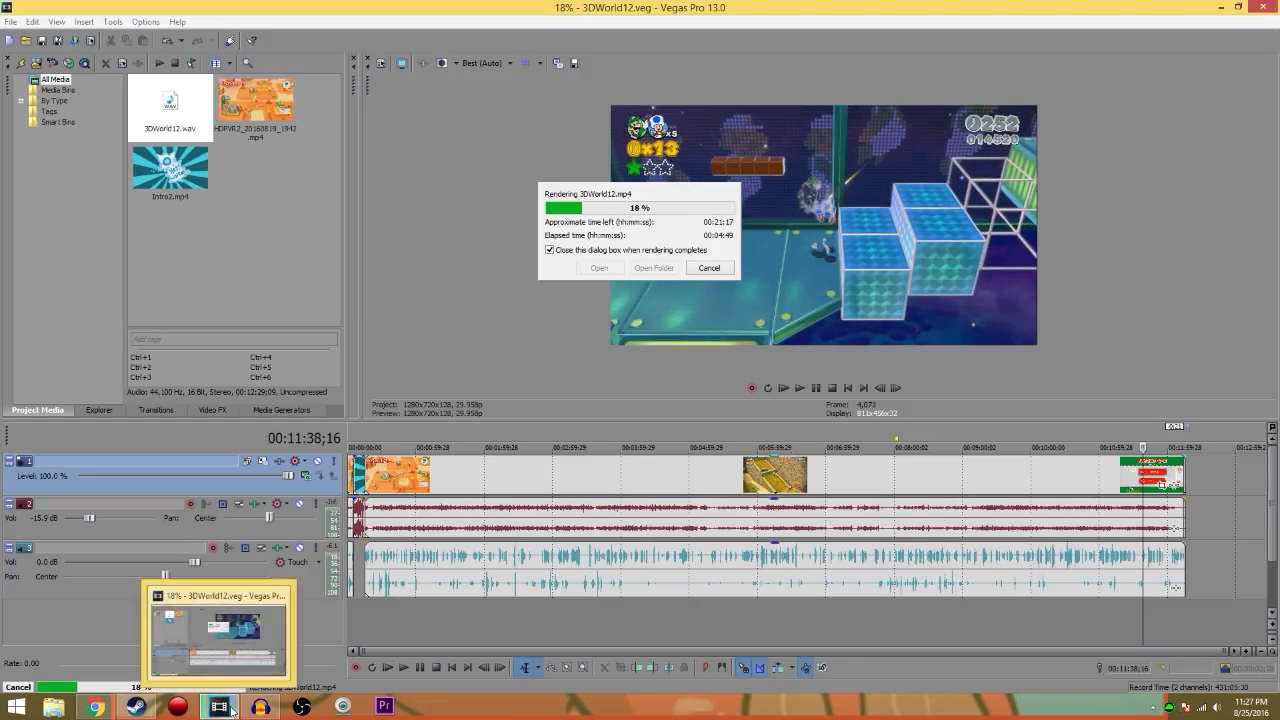
{"action": "left_click", "coordinate": [263, 707]}
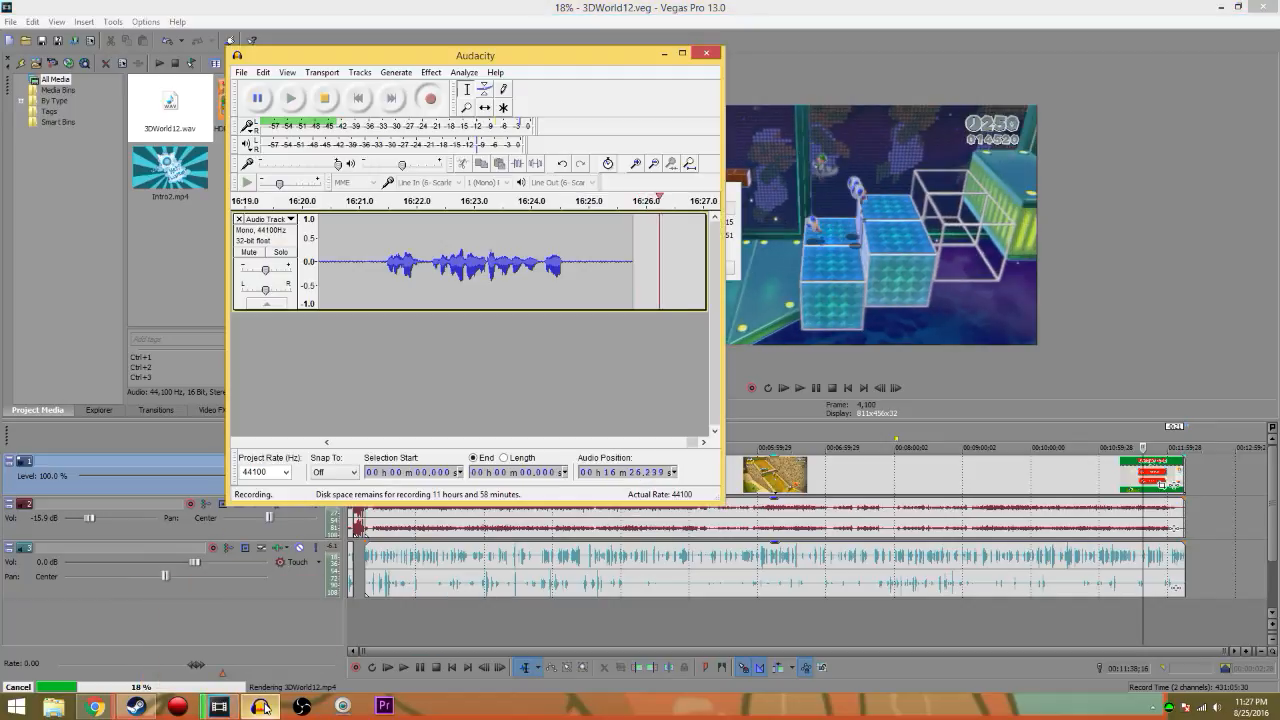
{"action": "left_click", "coordinate": [263, 707]}
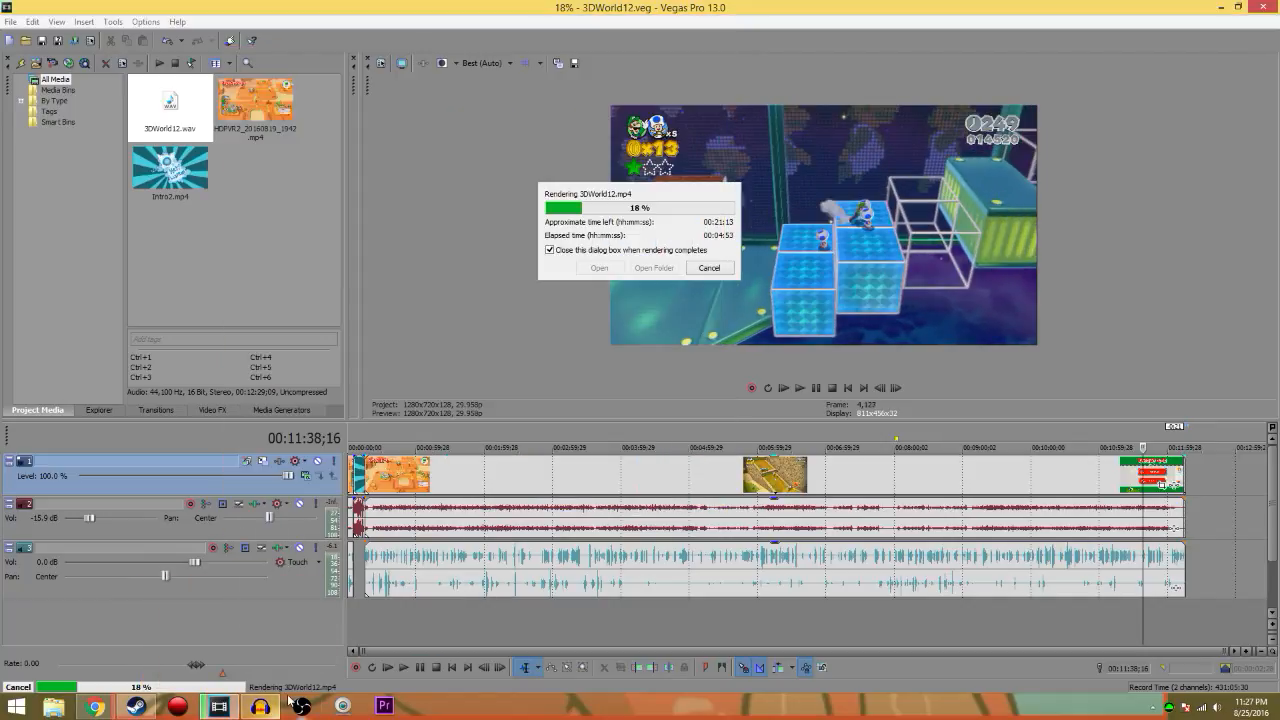